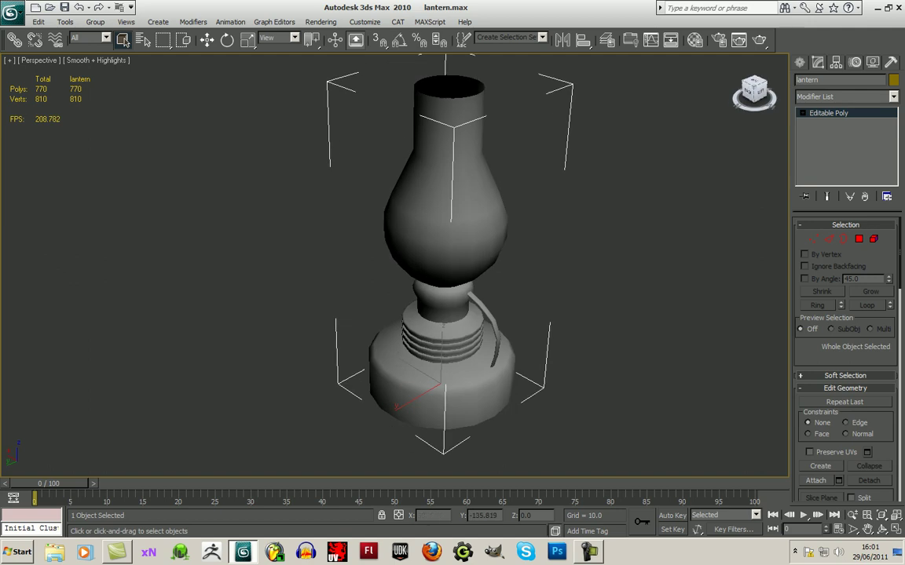
# Step: Select the lantern and switch its Editable Poly to Element sub-object level
pyautogui.moveTo(757, 94); pyautogui.dragTo(694, 181)
pyautogui.click(694, 186)
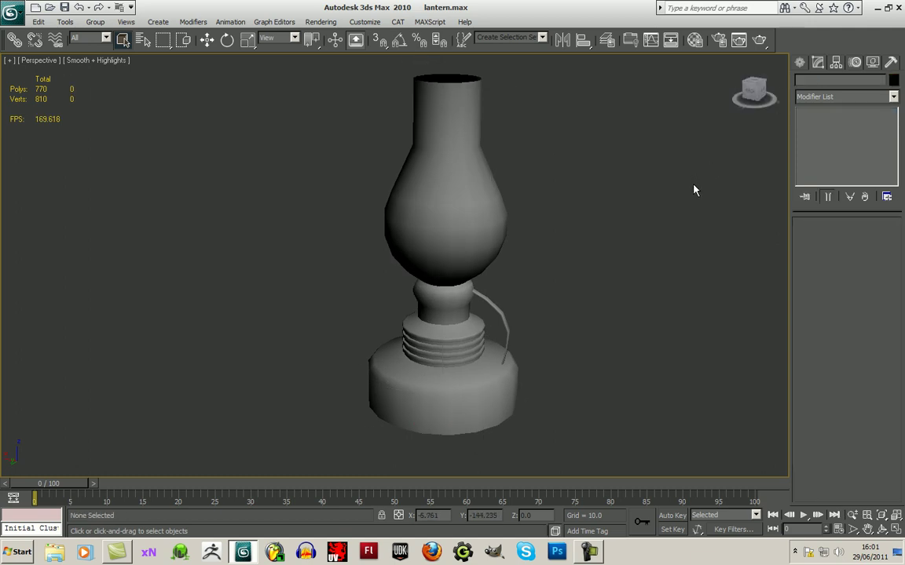
pyautogui.click(480, 241)
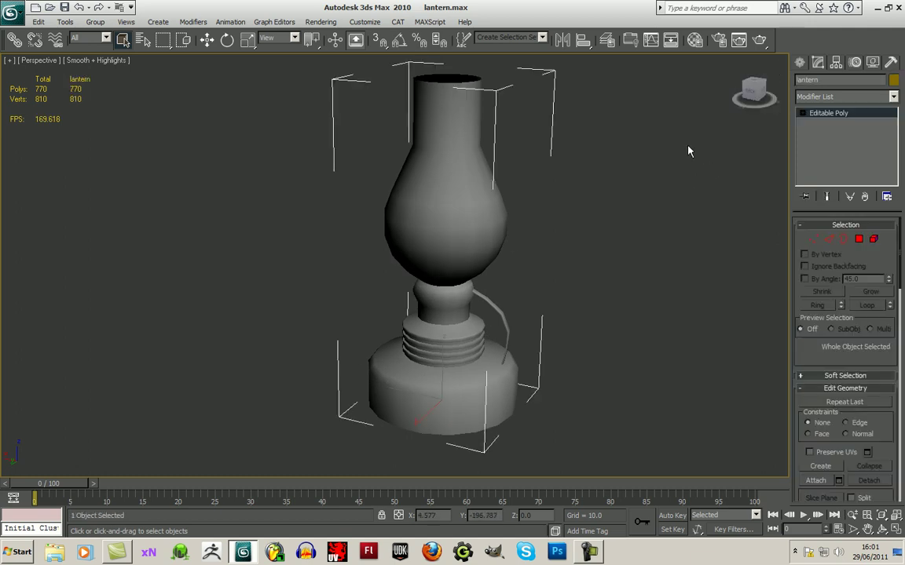
pyautogui.click(620, 186)
pyautogui.click(497, 205)
pyautogui.click(803, 114)
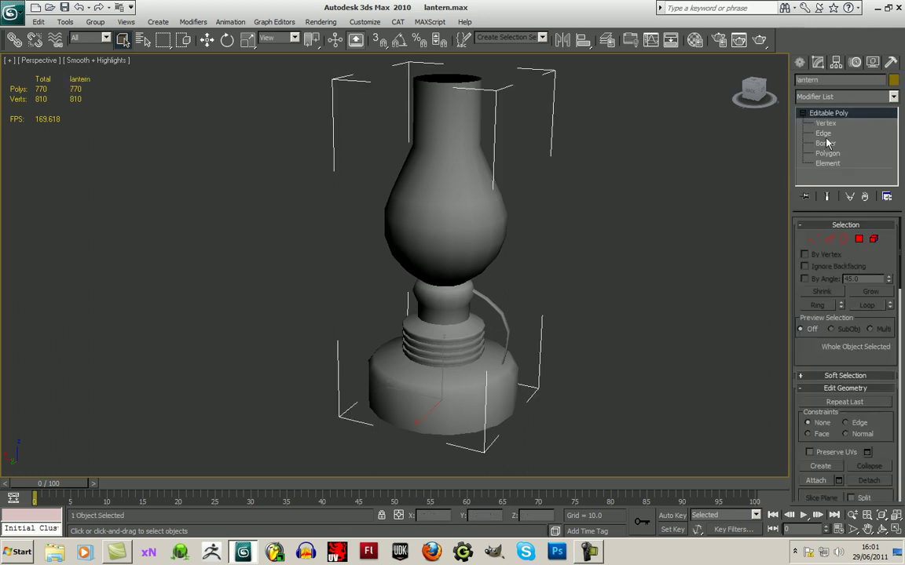
pyautogui.click(827, 163)
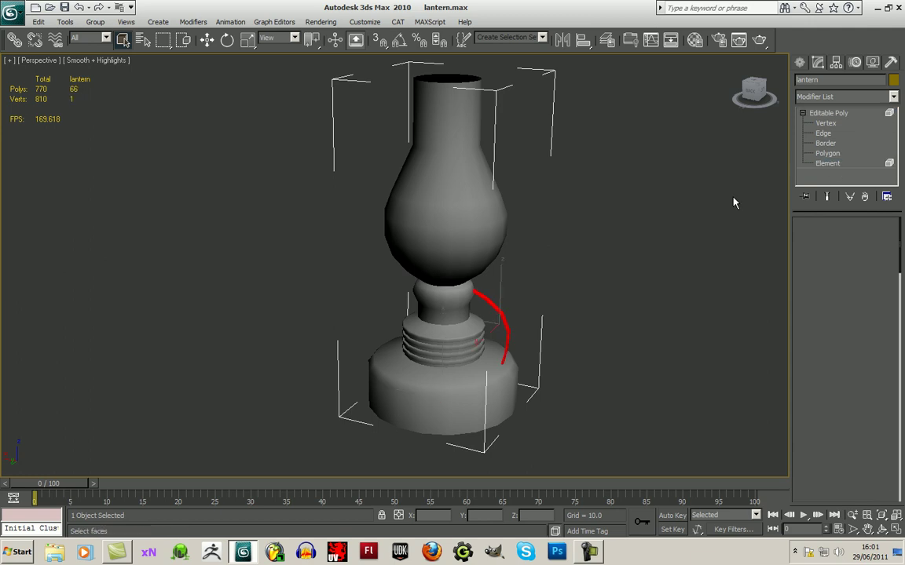
# Step: Select only the thin curved handle element on the side of the lantern
pyautogui.click(460, 178)
pyautogui.click(585, 311)
pyautogui.click(501, 318)
pyautogui.click(595, 322)
pyautogui.click(401, 263)
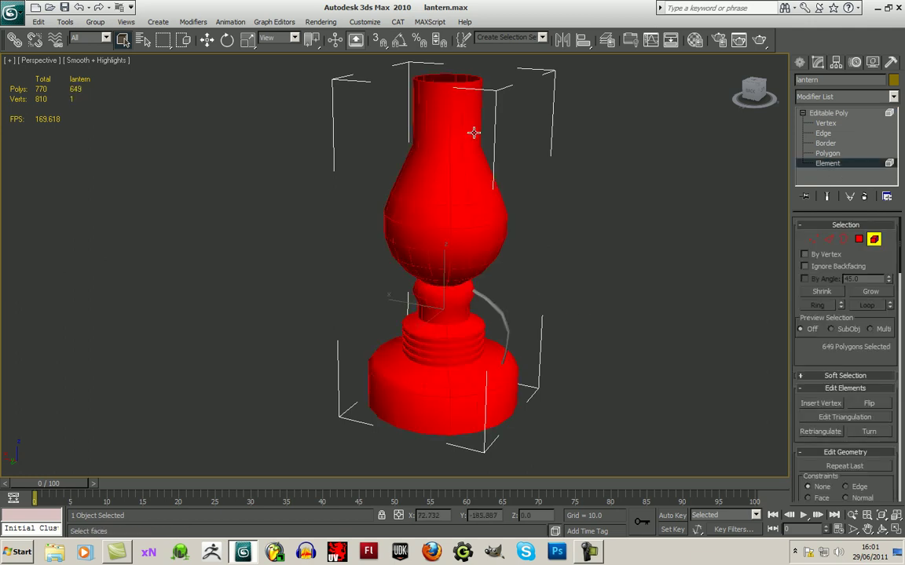
pyautogui.click(559, 394)
pyautogui.click(505, 323)
# Step: Apply an Unwrap UVW modifier to the selected handle element
pyautogui.click(893, 97)
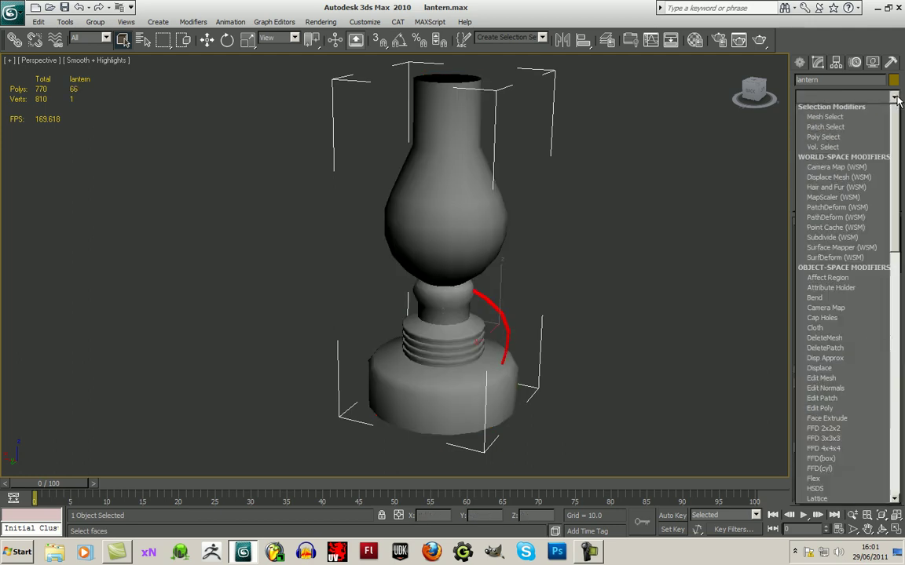
pyautogui.click(894, 99)
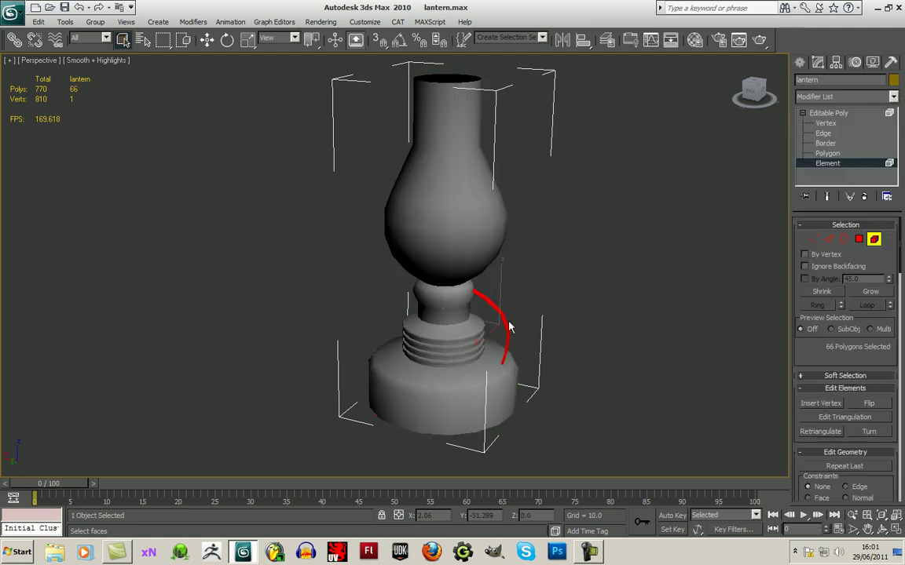
pyautogui.click(893, 96)
pyautogui.scroll(-15, 854, 422)
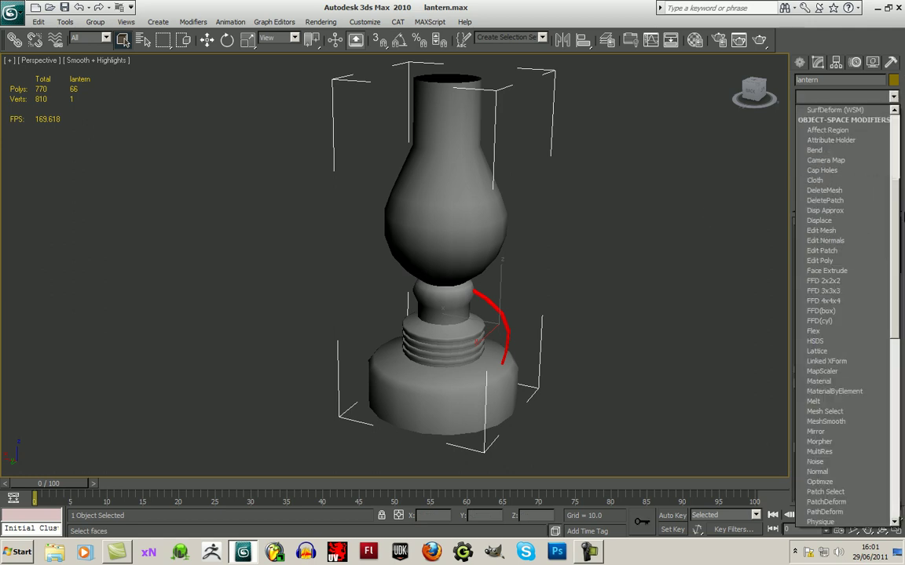
pyautogui.click(854, 423)
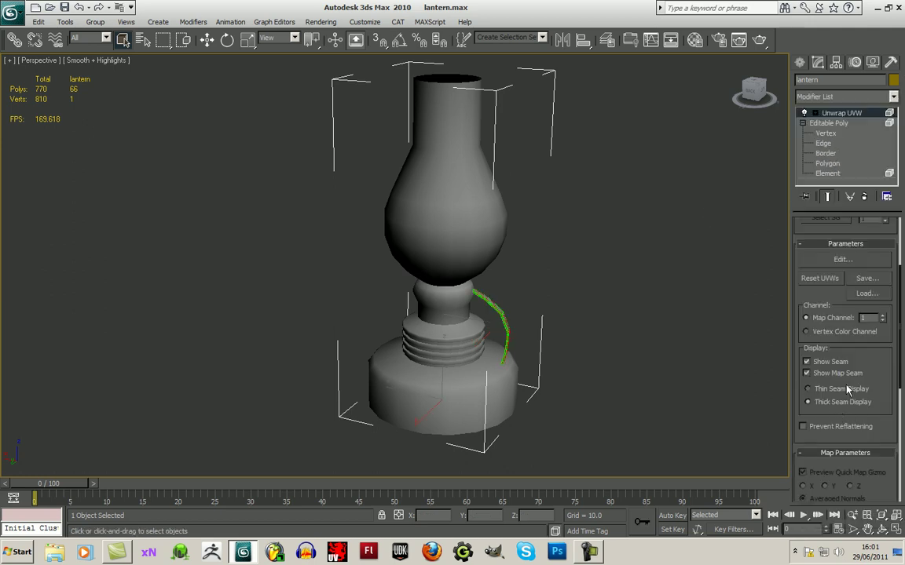
# Step: Open the UV editor for the handle and move its UV shells into the texture square
pyautogui.click(847, 260)
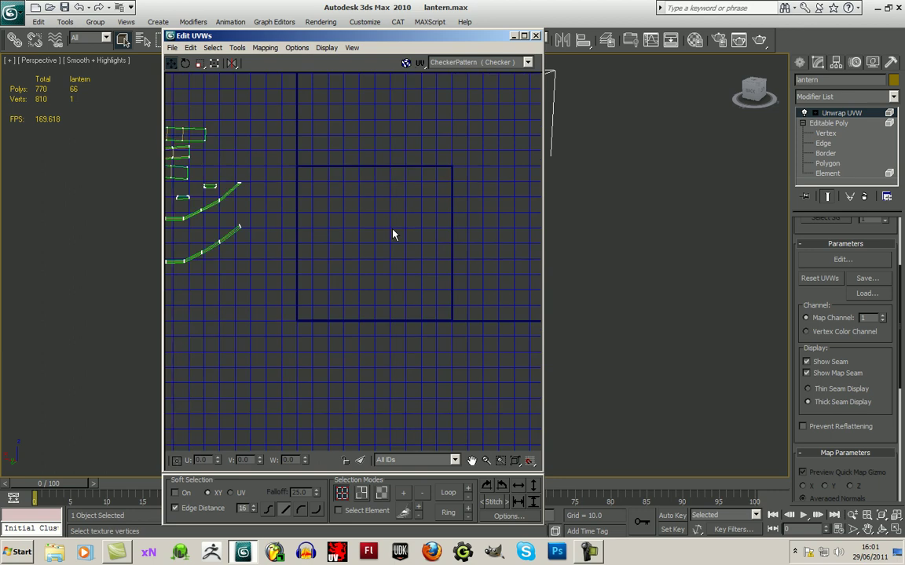
pyautogui.moveTo(248, 172); pyautogui.dragTo(336, 256)
pyautogui.moveTo(277, 200); pyautogui.dragTo(377, 219)
pyautogui.scroll(3, 388, 234)
pyautogui.click(466, 206)
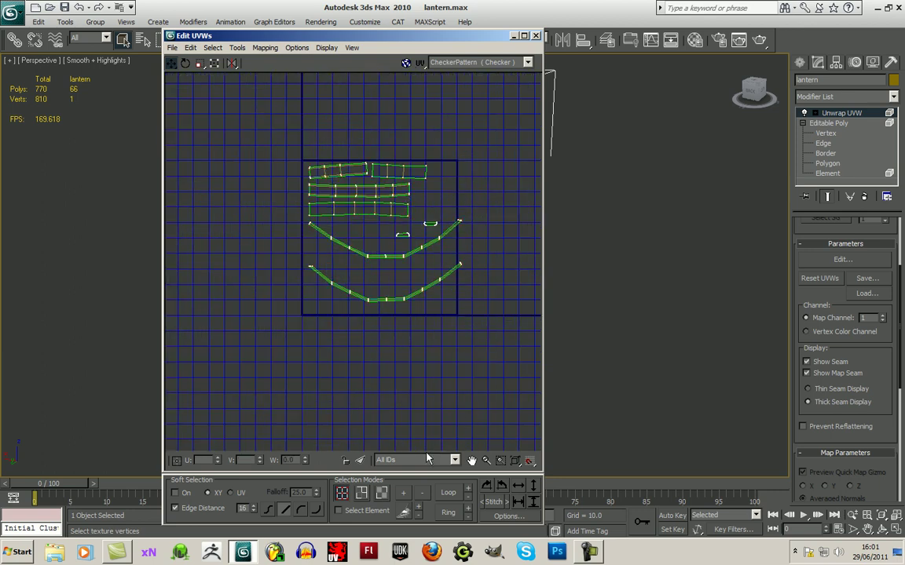
# Step: Switch UV selection to faces with Select Element on, and select all of the handle's UV shells
pyautogui.click(382, 493)
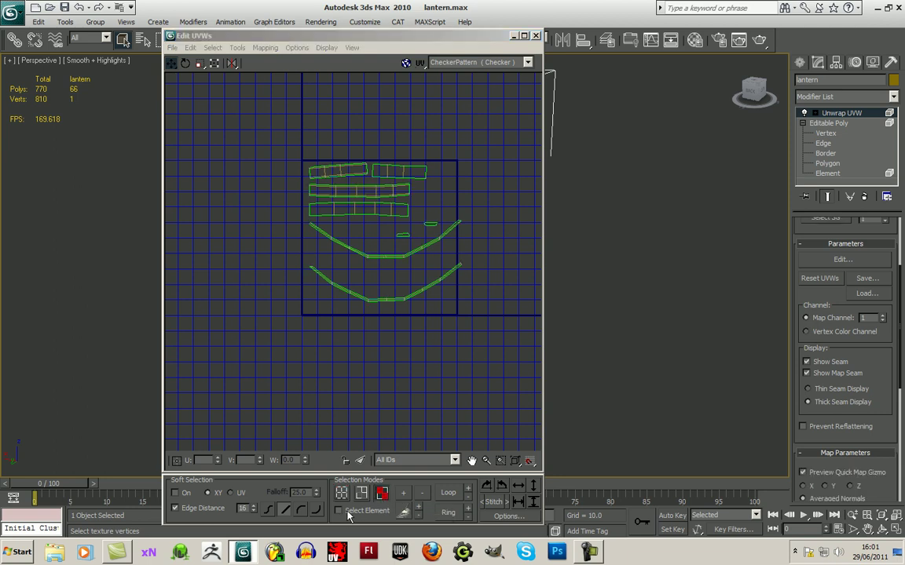
pyautogui.click(369, 511)
pyautogui.moveTo(283, 389); pyautogui.dragTo(494, 181)
pyautogui.scroll(-3, 410, 188)
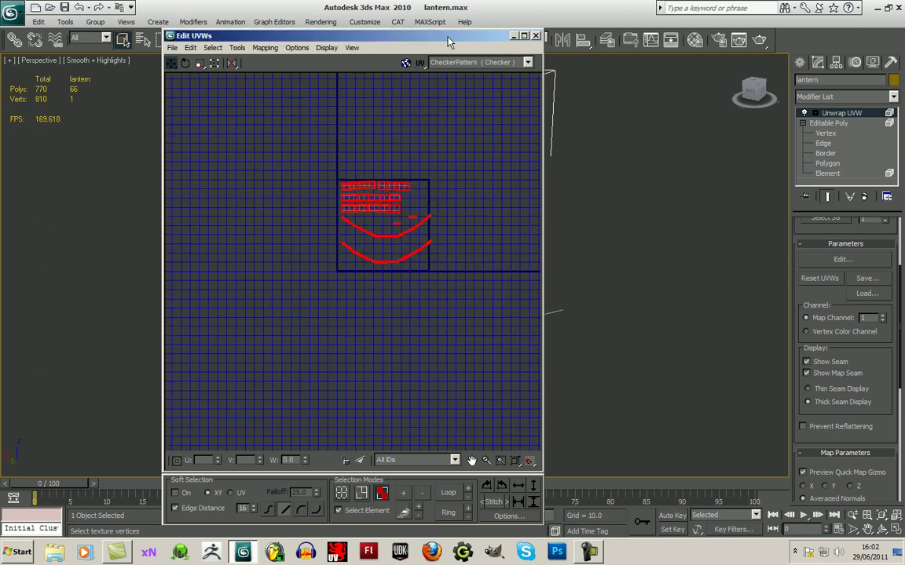
pyautogui.moveTo(389, 35); pyautogui.dragTo(246, 43)
pyautogui.moveTo(550, 284); pyautogui.dragTo(592, 275, button='middle')
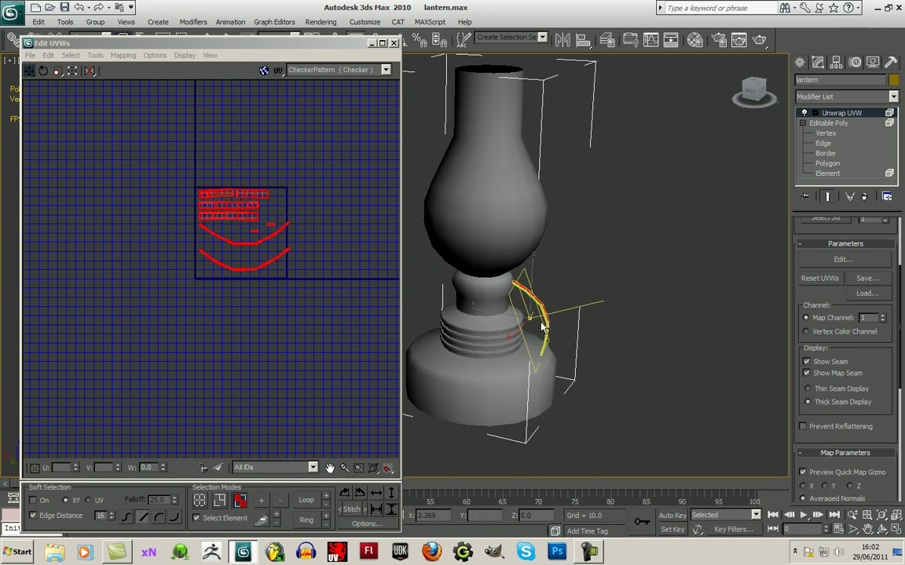
pyautogui.moveTo(314, 177); pyautogui.dragTo(321, 184, button='middle')
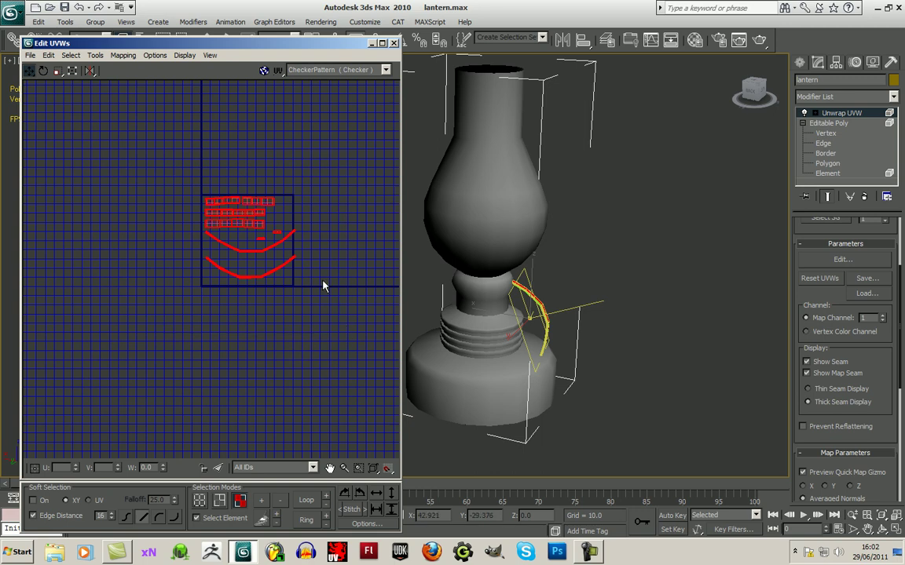
# Step: Apply Normal Mapping to the handle's UVs using Box Mapping with 0.02 spacing
pyautogui.click(124, 57)
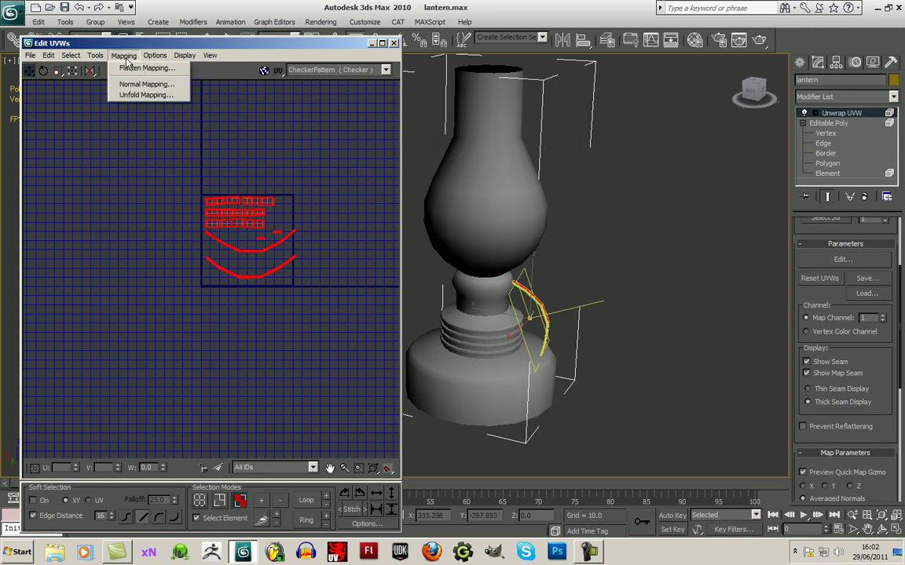
pyautogui.click(144, 85)
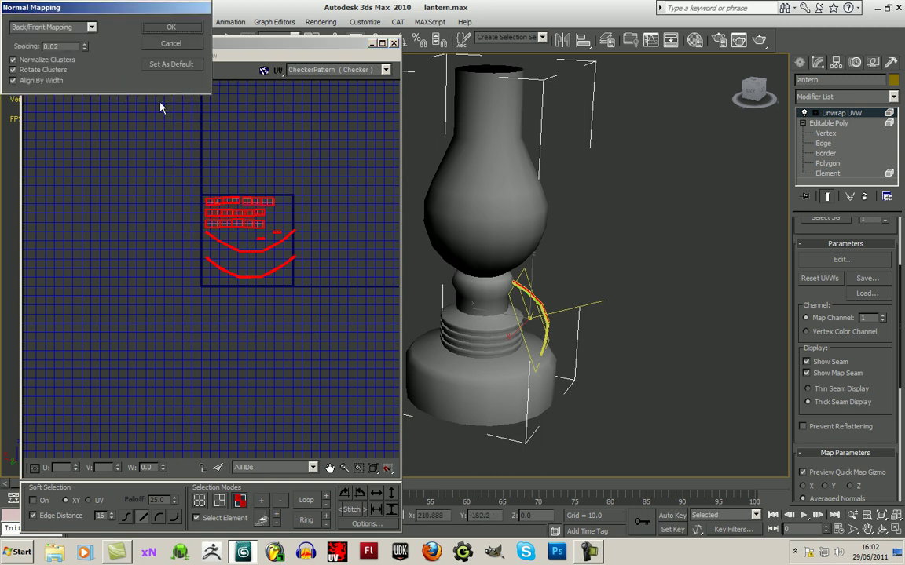
pyautogui.click(92, 28)
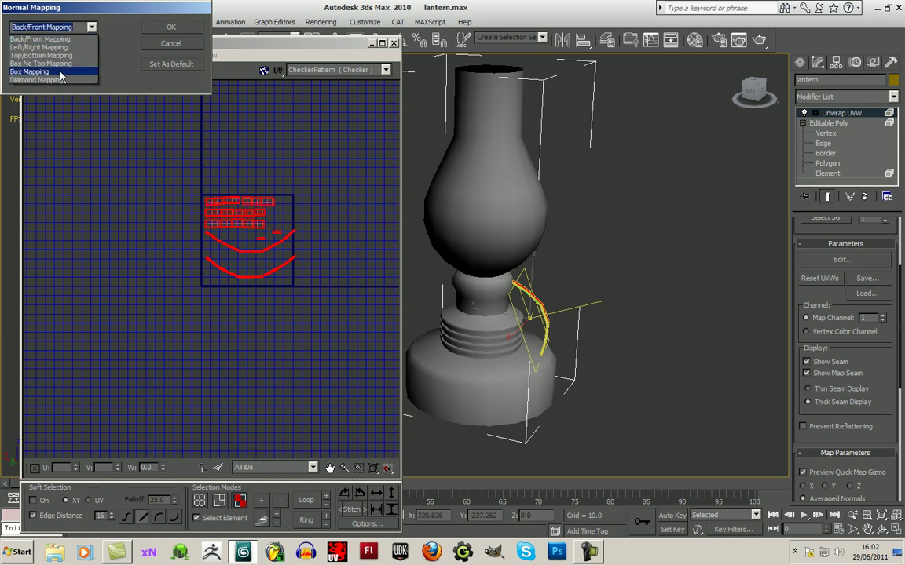
pyautogui.click(60, 74)
pyautogui.click(84, 29)
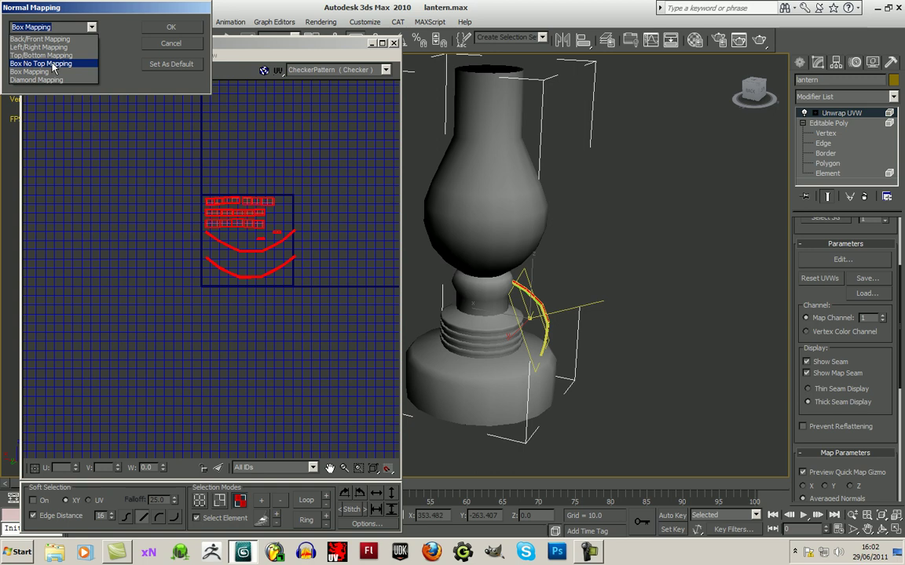
pyautogui.click(41, 71)
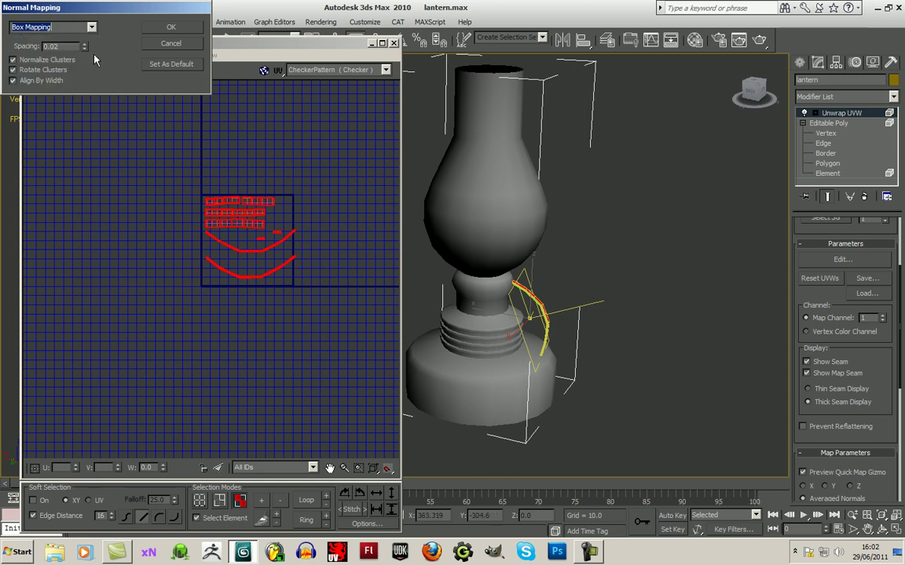
pyautogui.click(170, 29)
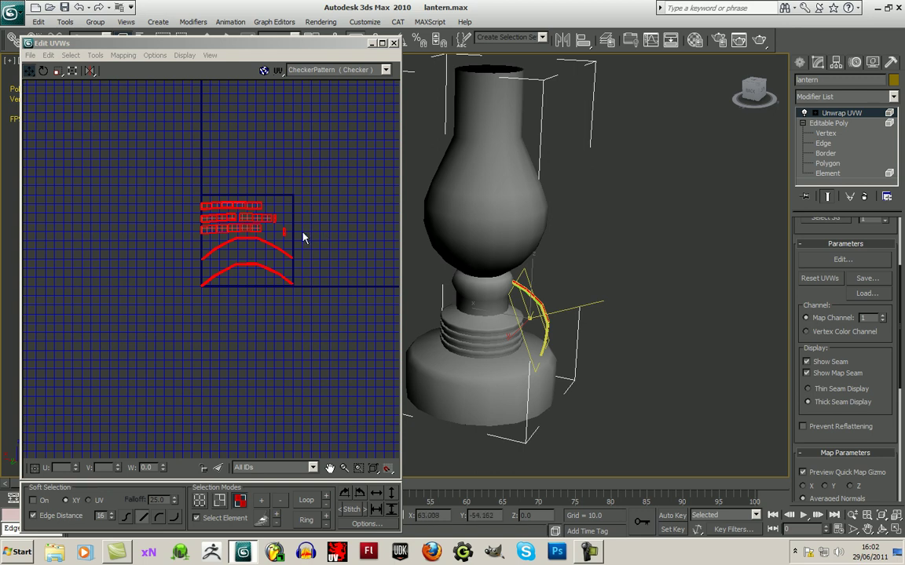
# Step: Pack the handle's UVs with Recursive Packing, 0.02 spacing and Rotate Clusters enabled
pyautogui.click(95, 56)
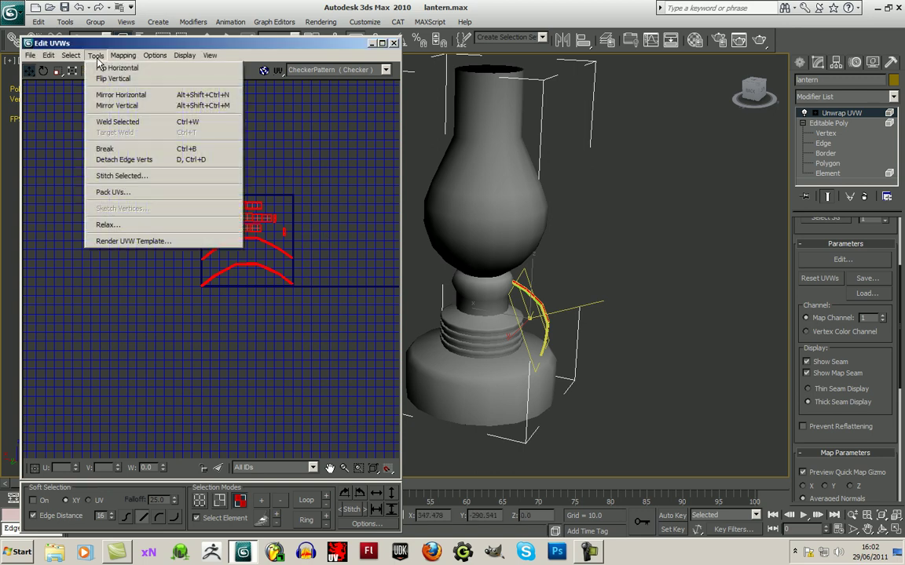
pyautogui.click(113, 191)
pyautogui.click(36, 131)
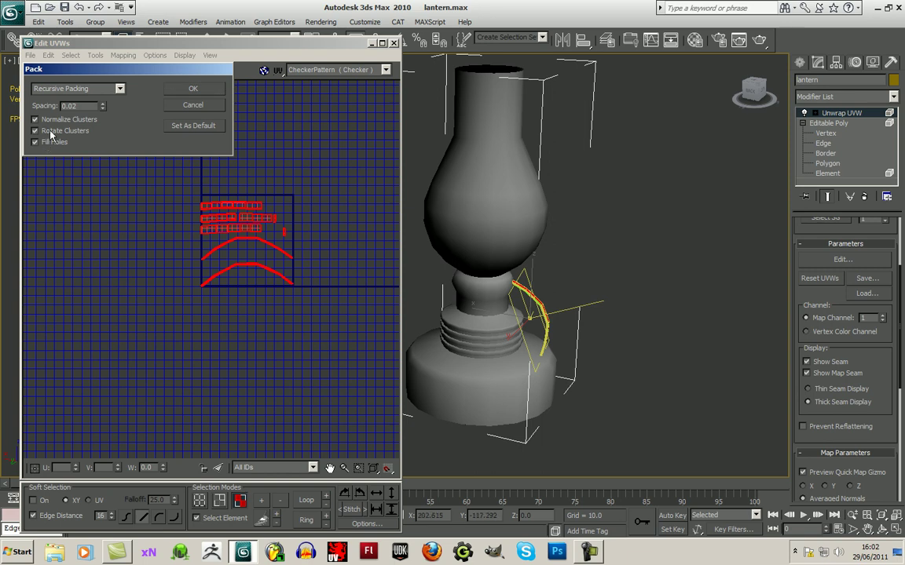
pyautogui.click(172, 91)
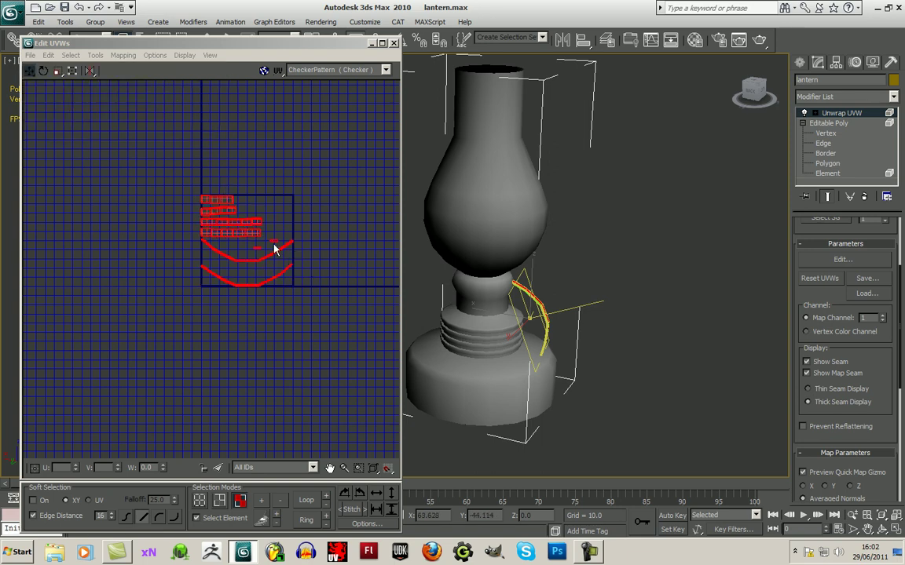
# Step: Move all of the handle's packed UV shells outside the texture square, to its left, and deselect them
pyautogui.moveTo(242, 223)
pyautogui.mouseDown()
pyautogui.moveTo(73, 184)
pyautogui.moveTo(102, 210)
pyautogui.moveTo(245, 223)
pyautogui.mouseUp()
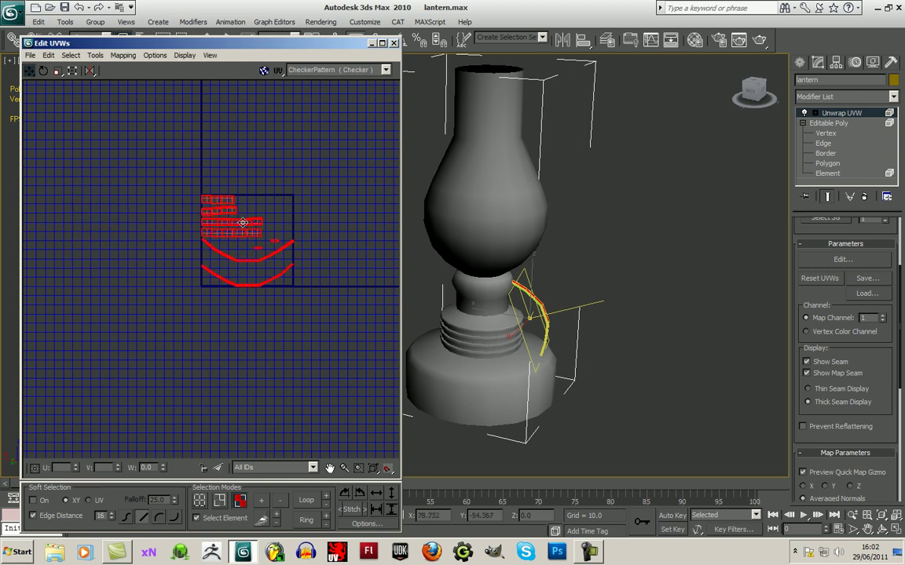
pyautogui.scroll(5, 250, 223)
pyautogui.click(306, 233)
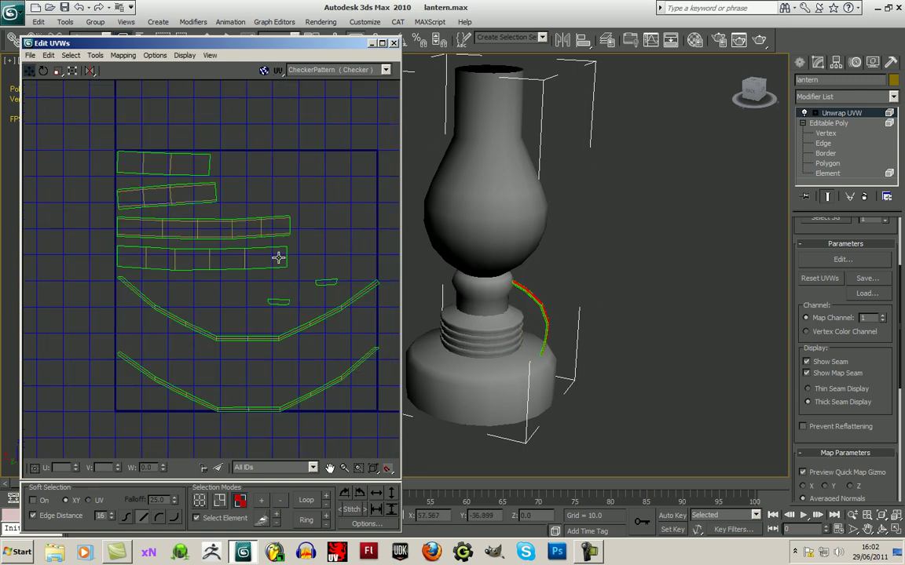
pyautogui.click(279, 257)
pyautogui.click(323, 268)
pyautogui.scroll(-5, 296, 241)
pyautogui.moveTo(218, 195); pyautogui.dragTo(319, 294)
pyautogui.moveTo(271, 247); pyautogui.dragTo(112, 238)
pyautogui.click(197, 266)
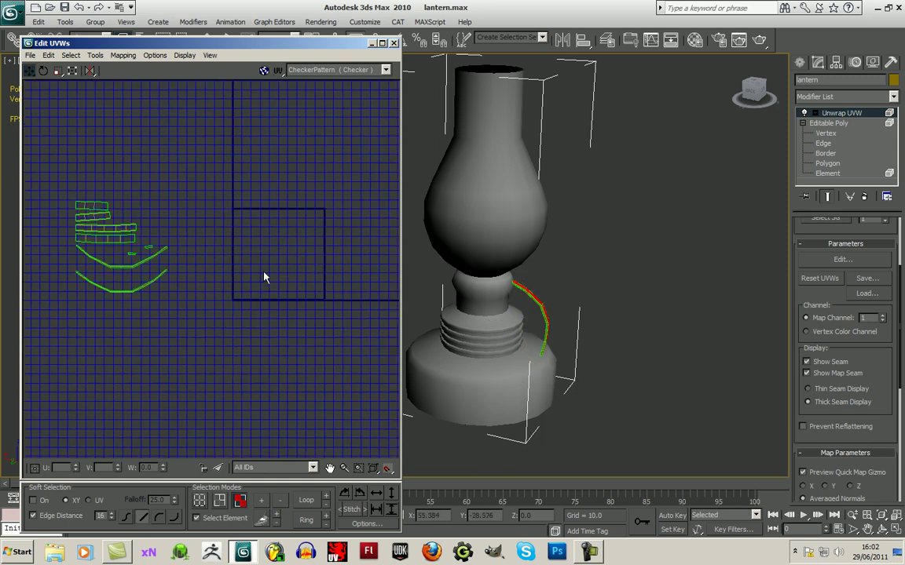
# Step: Close the UV editor and collapse the Unwrap UVW modifier into the lantern's Editable Poly
pyautogui.click(393, 43)
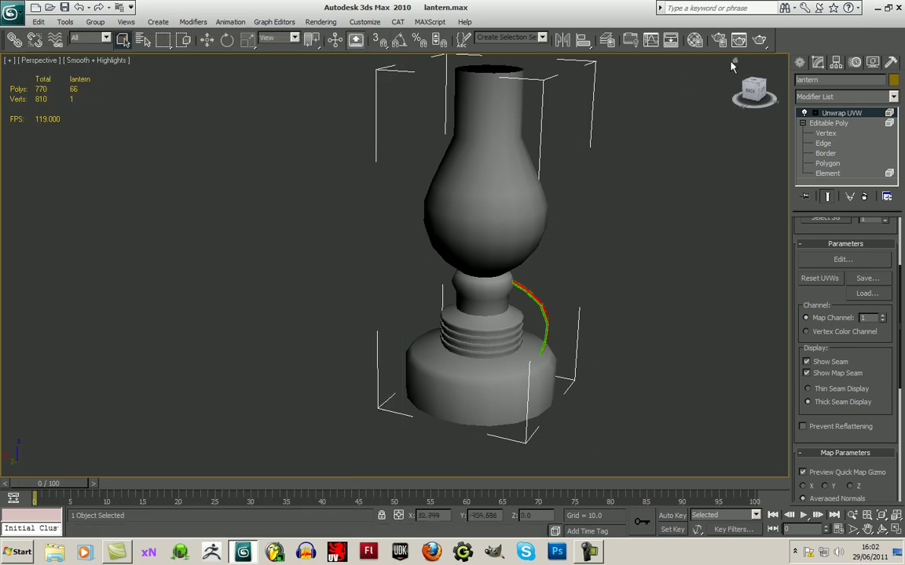
pyautogui.rightClick(843, 116)
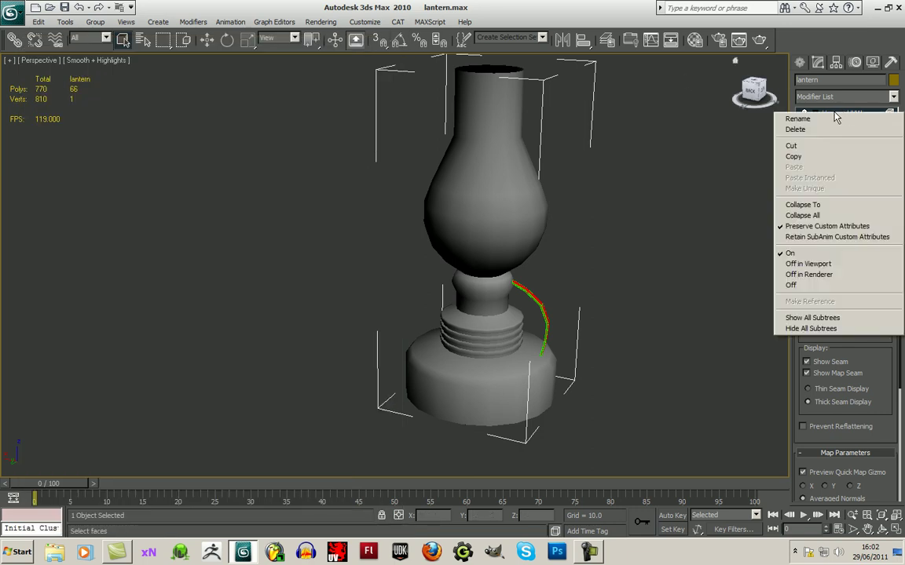
pyautogui.click(714, 112)
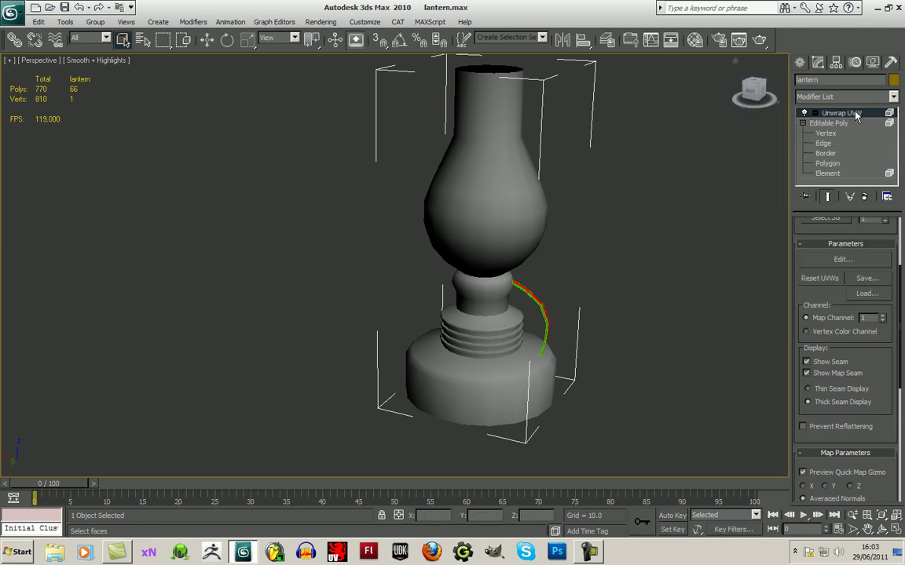
pyautogui.rightClick(829, 117)
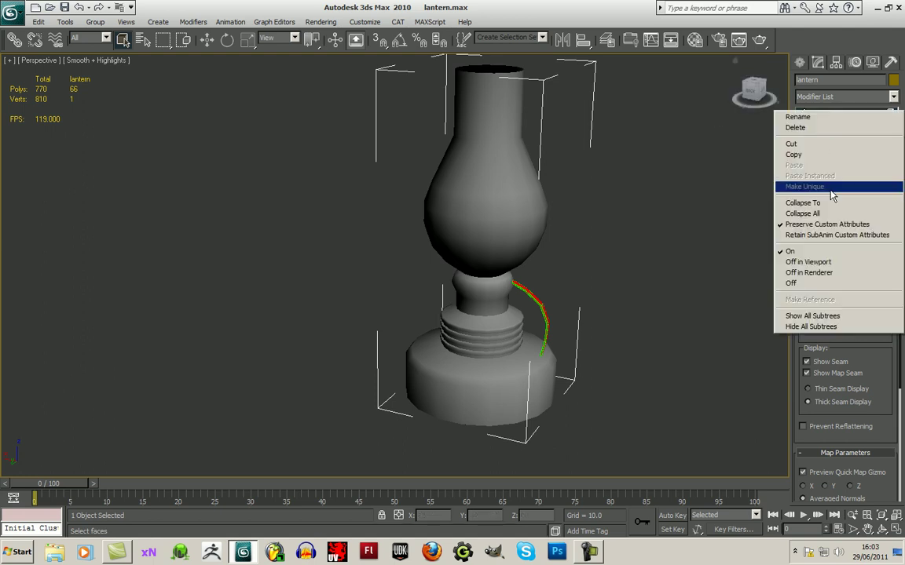
pyautogui.click(809, 202)
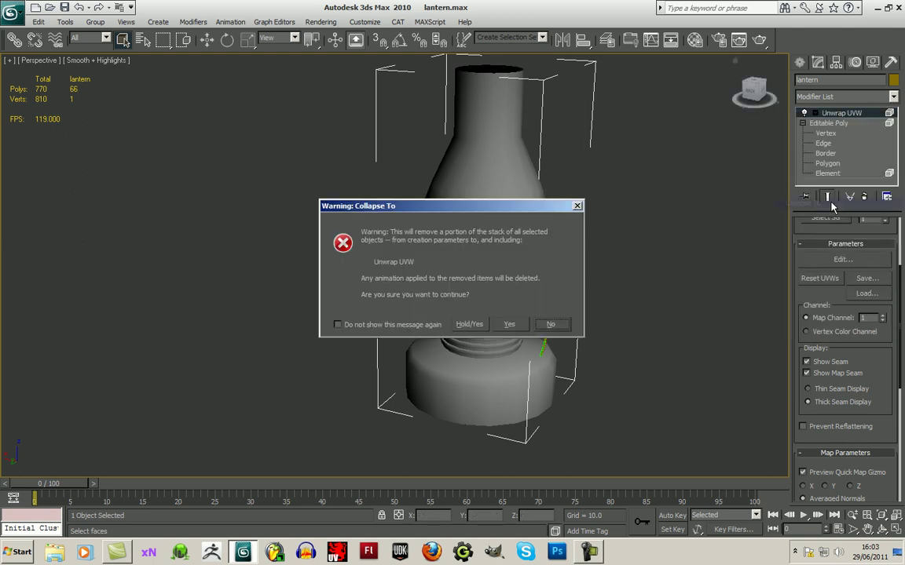
pyautogui.click(511, 325)
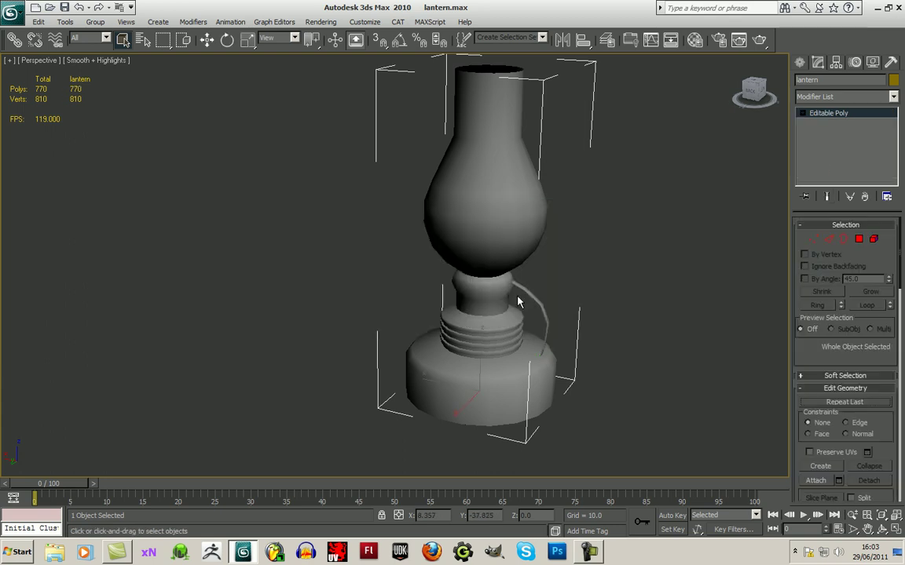
# Step: Select the lantern's main body, without the handle, as an element of the Editable Poly
pyautogui.moveTo(623, 276); pyautogui.dragTo(562, 290, button='middle')
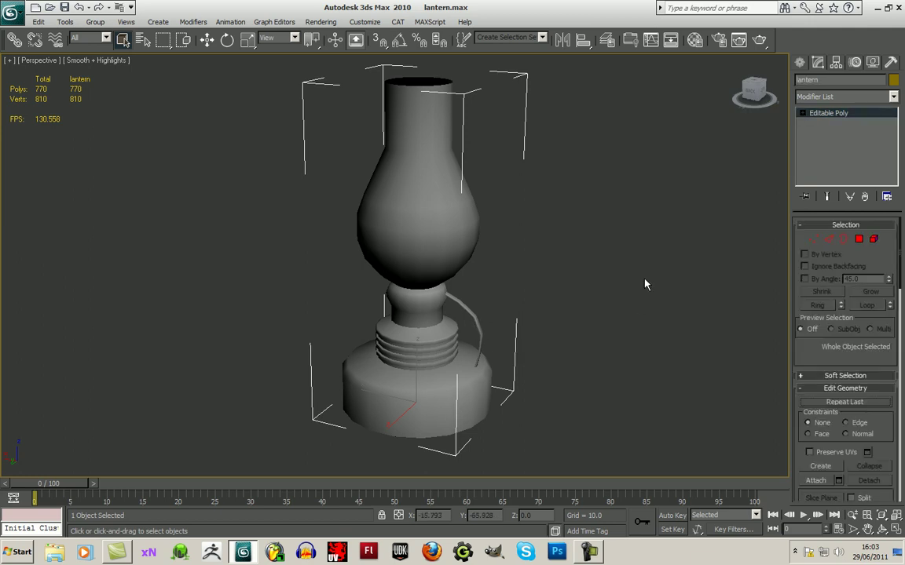
pyautogui.click(802, 113)
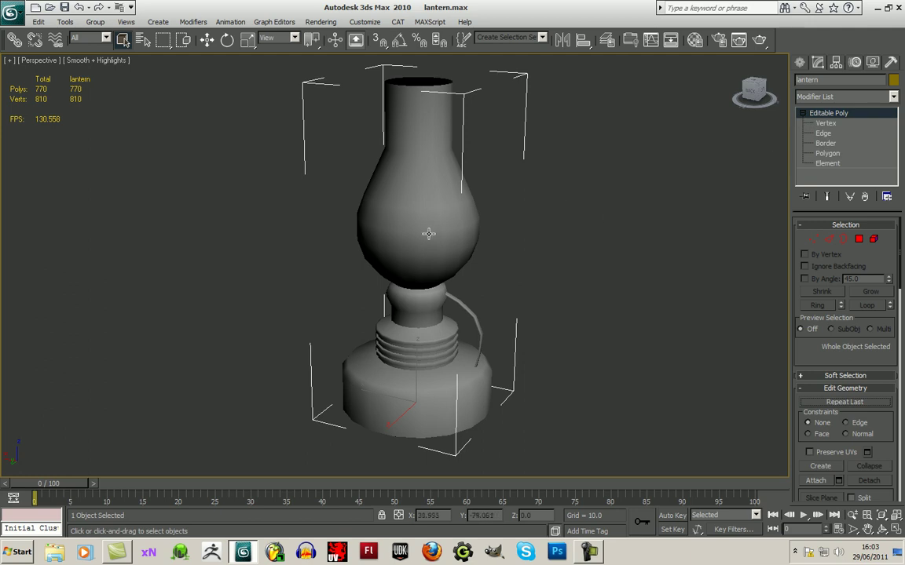
pyautogui.click(873, 239)
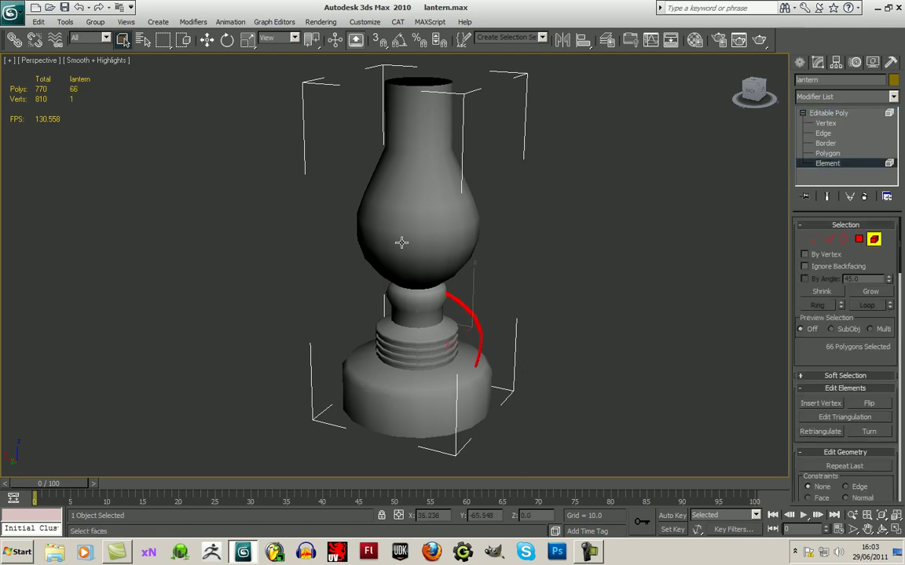
pyautogui.click(419, 243)
pyautogui.moveTo(754, 90); pyautogui.dragTo(741, 87)
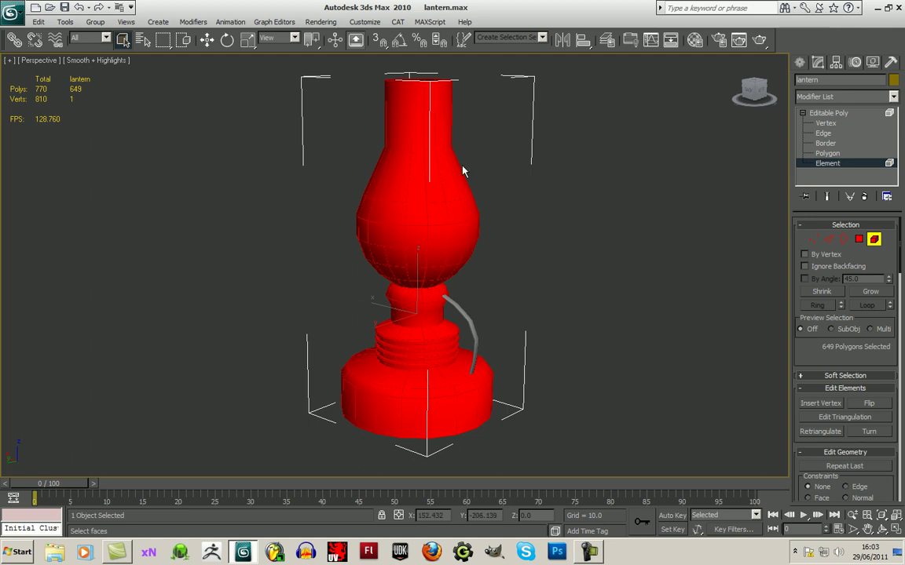
pyautogui.moveTo(511, 252)
pyautogui.keyDown('alt'); pyautogui.mouseDown(button='middle')
pyautogui.moveTo(510, 161)
pyautogui.moveTo(448, 263)
pyautogui.moveTo(463, 326)
pyautogui.moveTo(518, 255)
pyautogui.moveTo(480, 169)
pyautogui.moveTo(471, 245)
pyautogui.moveTo(515, 275)
pyautogui.moveTo(507, 269)
pyautogui.mouseUp(button='middle'); pyautogui.keyUp('alt')
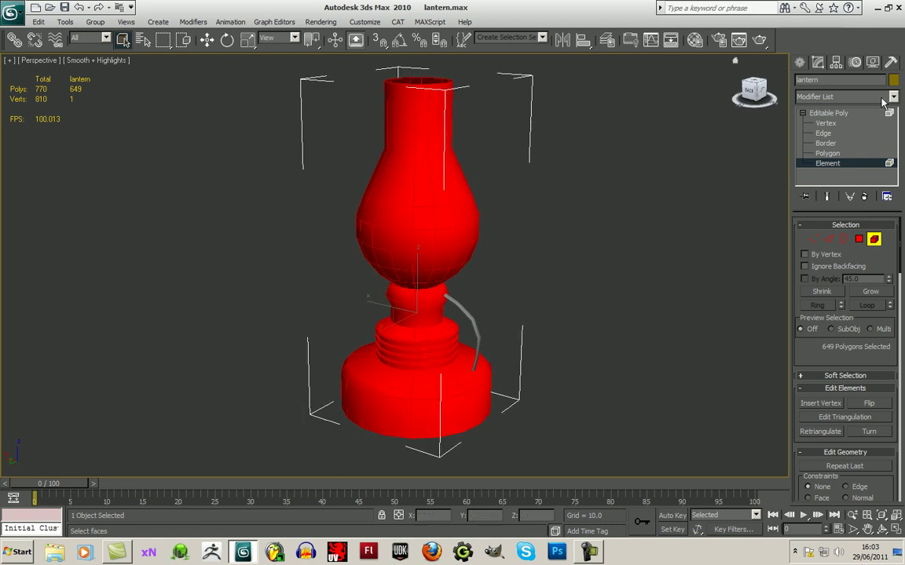
# Step: Apply a UVW Map modifier to the selected body with capped Cylindrical mapping and fit the gizmo to it
pyautogui.click(894, 96)
pyautogui.moveTo(894, 157); pyautogui.dragTo(893, 403)
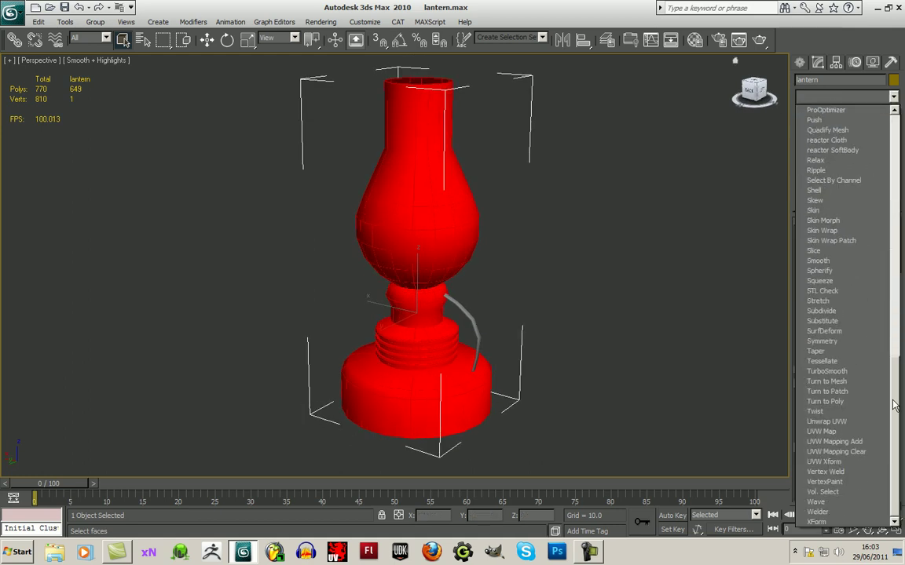
pyautogui.click(821, 432)
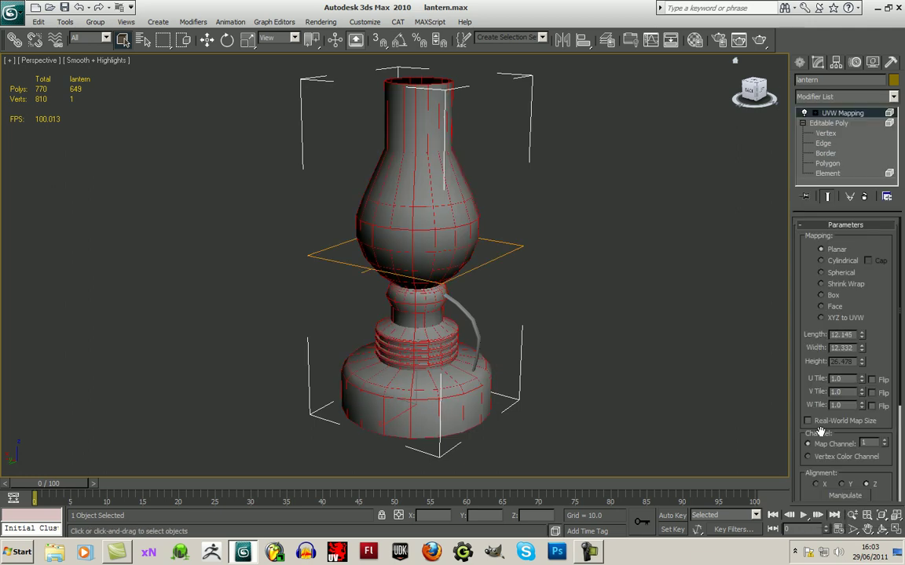
pyautogui.click(821, 260)
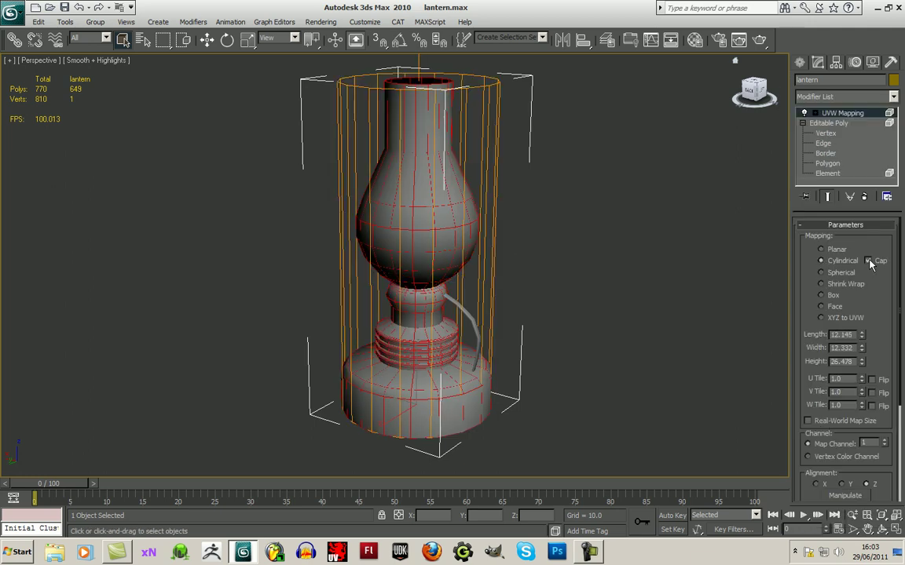
pyautogui.moveTo(751, 86); pyautogui.dragTo(691, 85)
pyautogui.moveTo(805, 333); pyautogui.dragTo(815, 241)
pyautogui.click(828, 422)
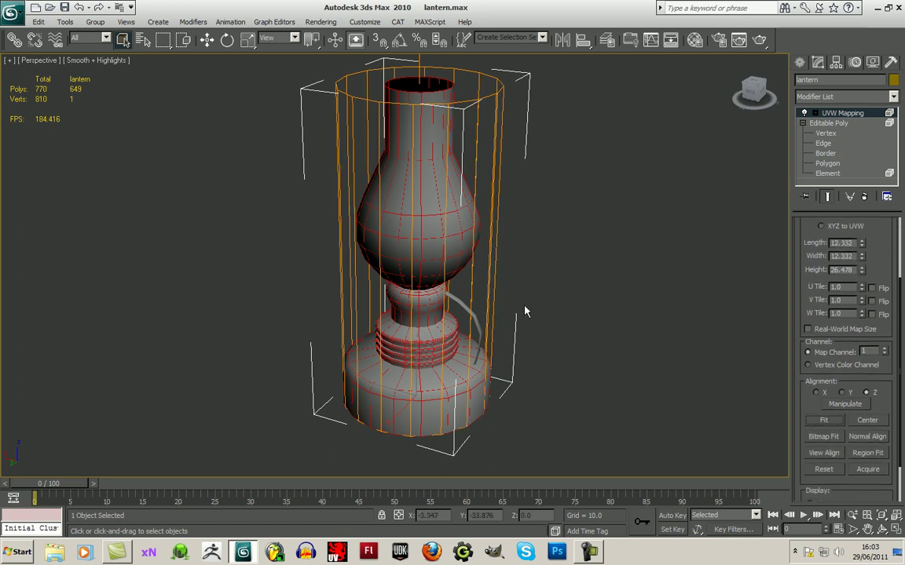
pyautogui.click(748, 98)
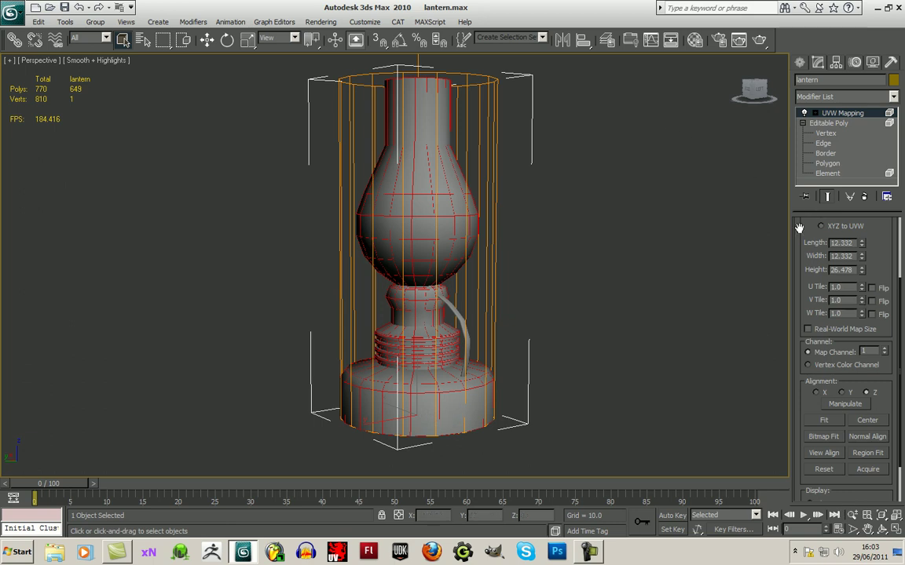
# Step: Collapse the UVW Mapping modifier into the lantern's Editable Poly
pyautogui.scroll(3, 821, 314)
pyautogui.rightClick(846, 119)
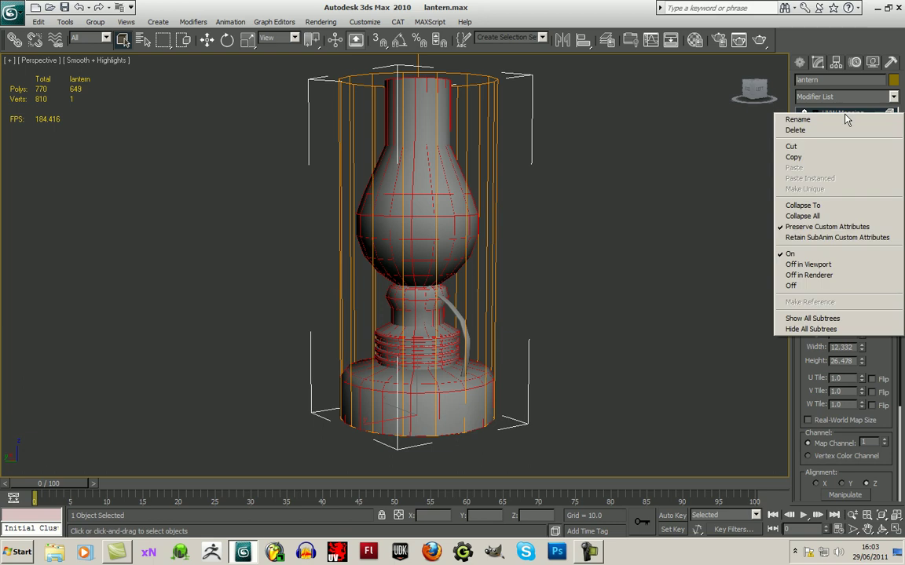
pyautogui.click(824, 206)
pyautogui.click(511, 324)
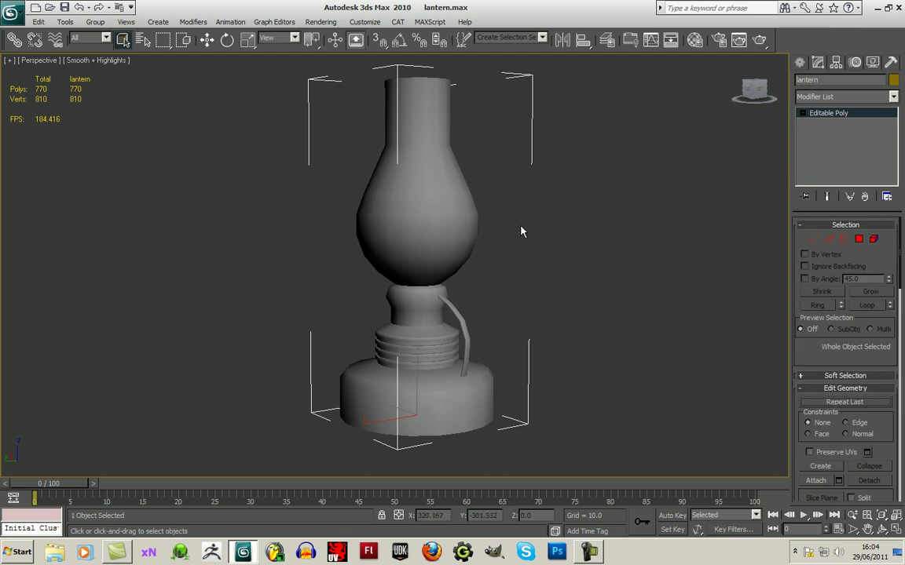
pyautogui.moveTo(681, 210); pyautogui.dragTo(651, 224, button='middle')
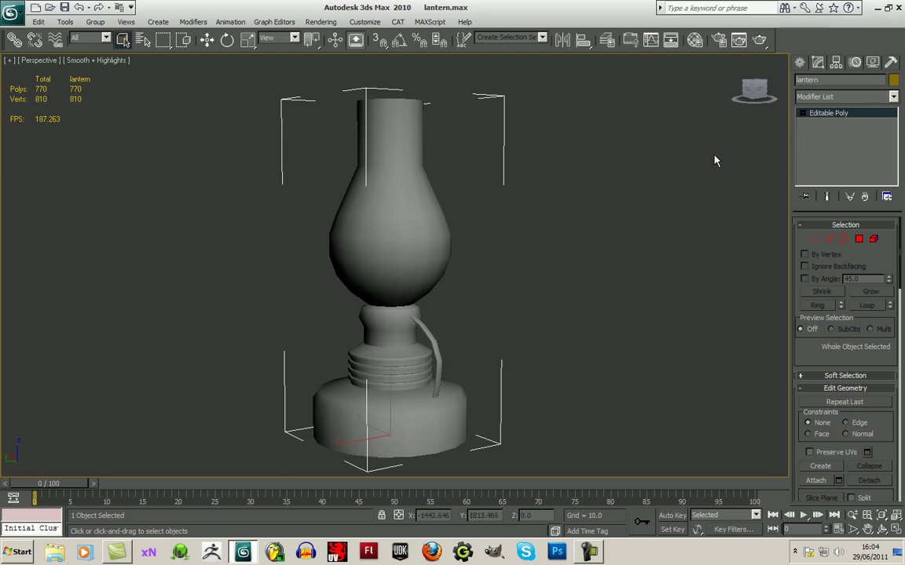
pyautogui.click(803, 113)
pyautogui.click(803, 113)
pyautogui.click(809, 96)
pyautogui.scroll(-10, 881, 374)
pyautogui.scroll(-1, 881, 375)
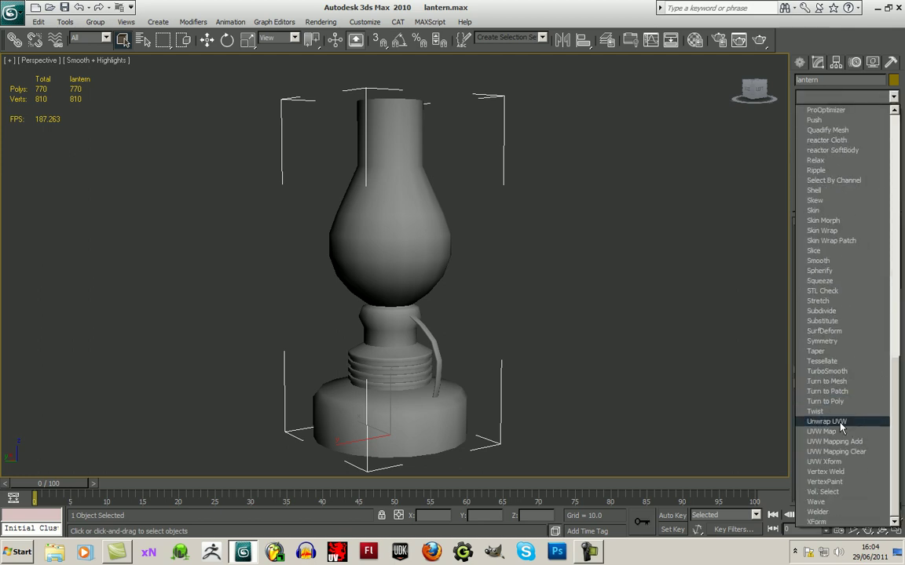
pyautogui.click(790, 355)
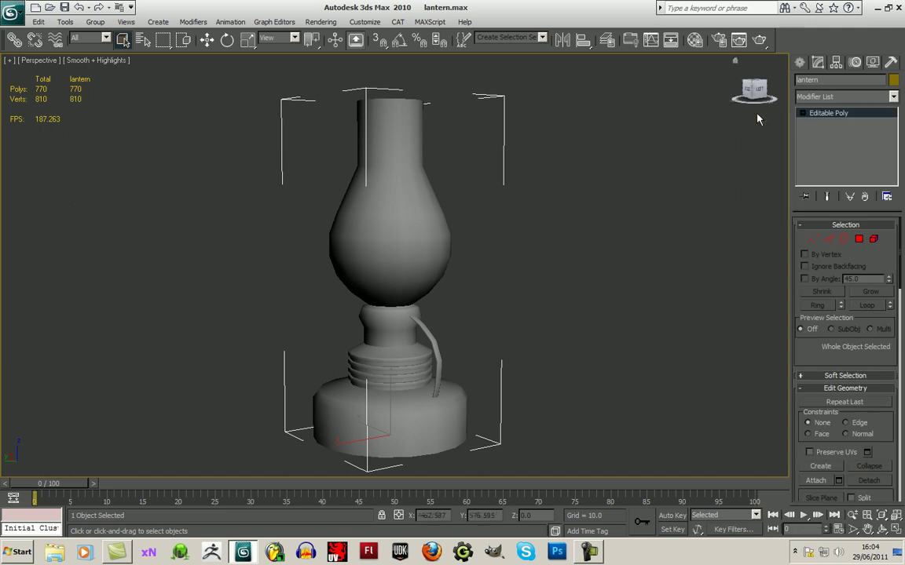
pyautogui.click(801, 114)
pyautogui.click(827, 163)
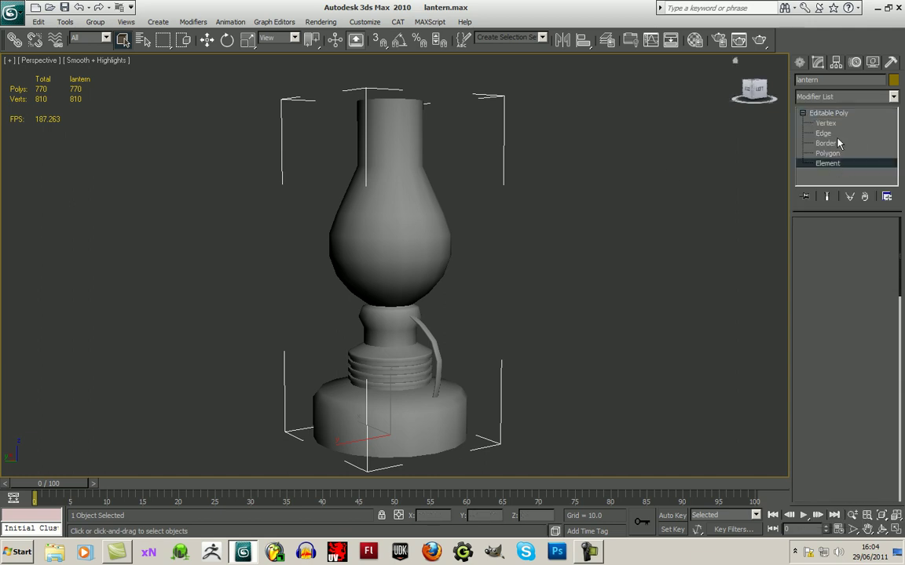
pyautogui.click(821, 113)
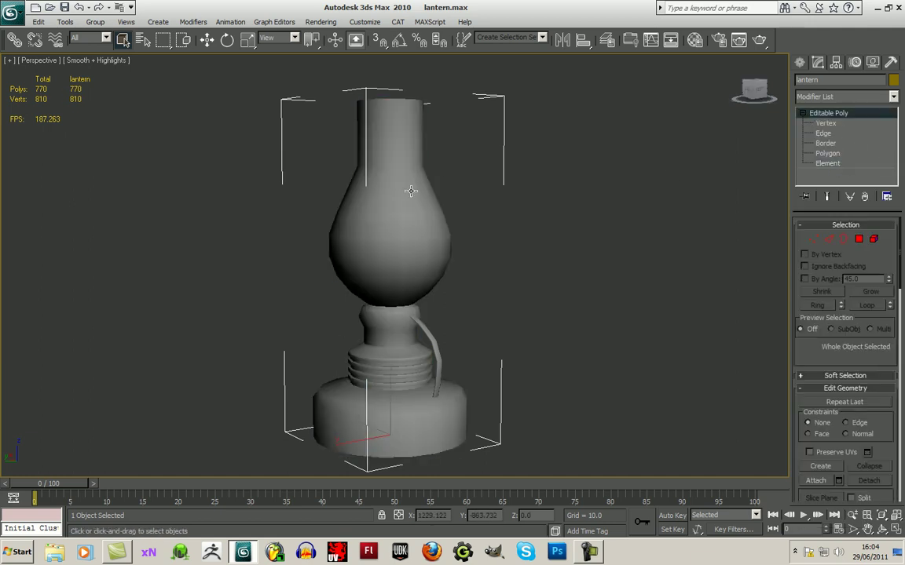
pyautogui.click(824, 123)
pyautogui.click(823, 134)
pyautogui.click(826, 163)
pyautogui.click(826, 143)
pyautogui.click(839, 164)
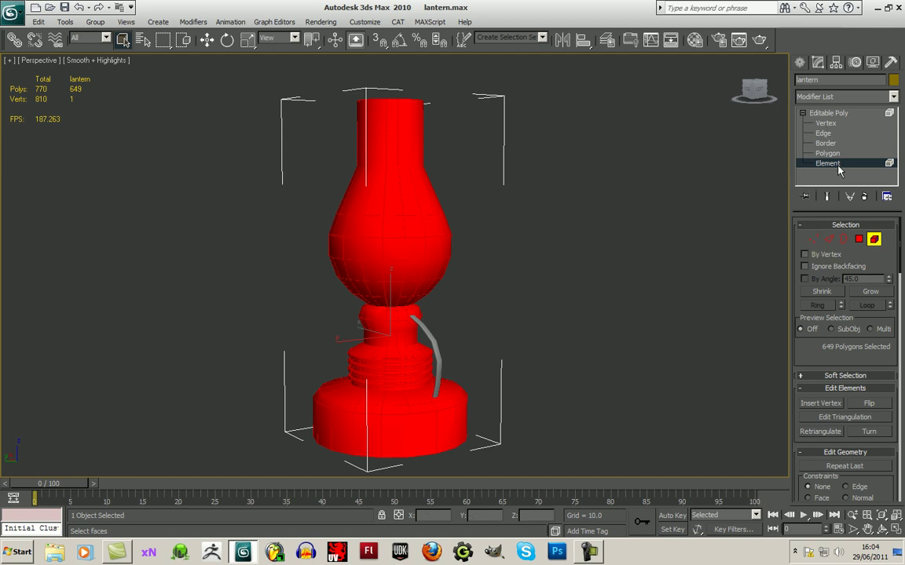
# Step: Try opening the UV editor with Unwrap UVW applied to only the selected vertices around the lantern's glass bulb
pyautogui.click(826, 123)
pyautogui.moveTo(470, 176); pyautogui.dragTo(308, 313)
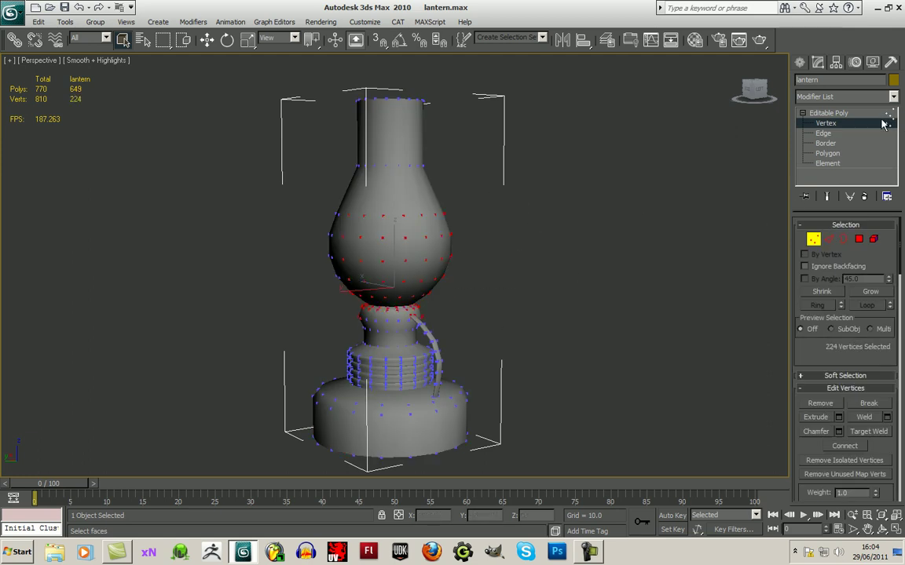
pyautogui.click(893, 96)
pyautogui.scroll(-10, 848, 314)
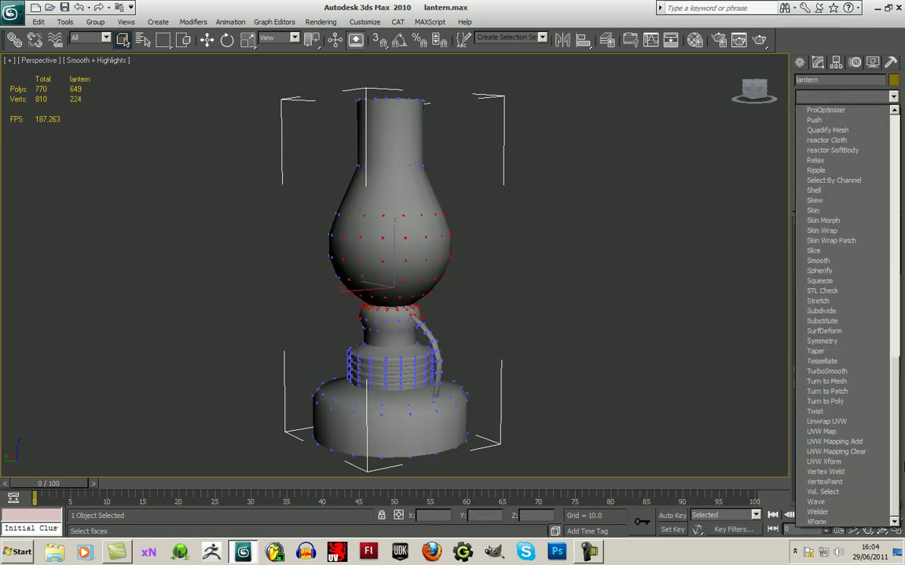
pyautogui.click(848, 422)
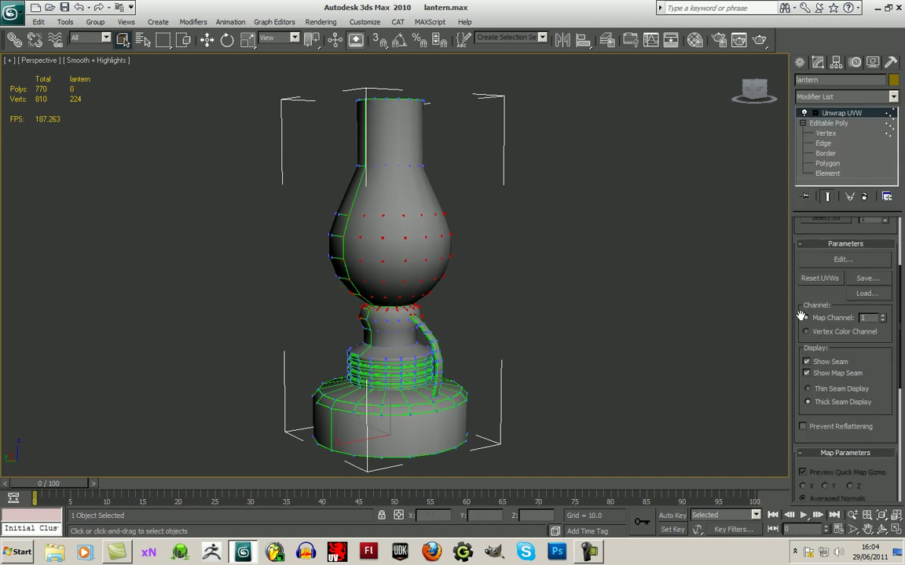
pyautogui.click(840, 260)
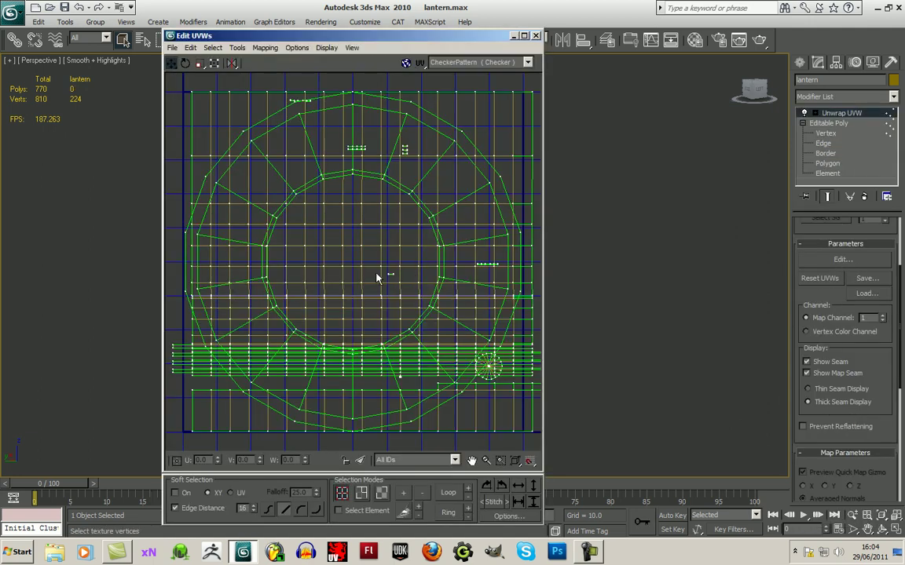
pyautogui.click(536, 36)
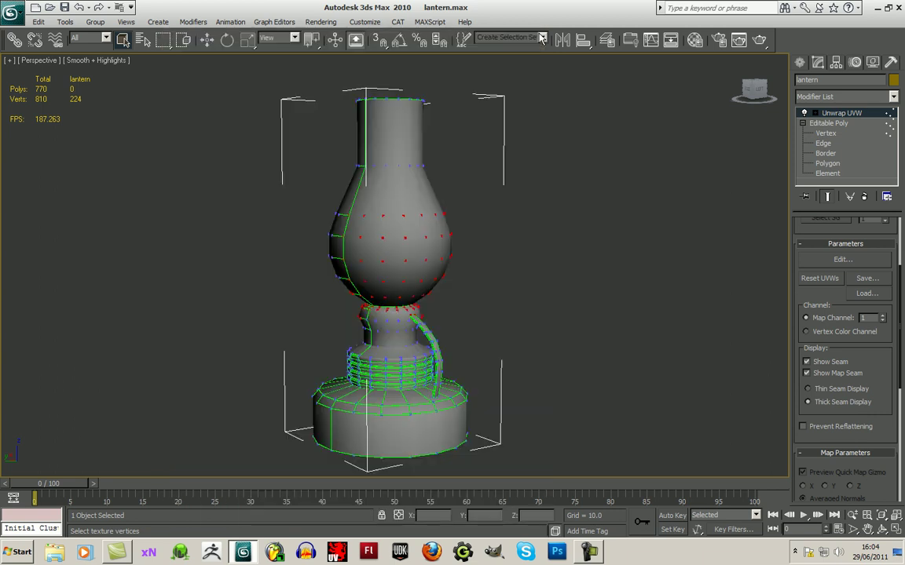
# Step: Undo the Unwrap UVW modifier and the vertex selection on the lantern
pyautogui.hotkey('ctrl', 'z')
pyautogui.hotkey('ctrl', 'z')
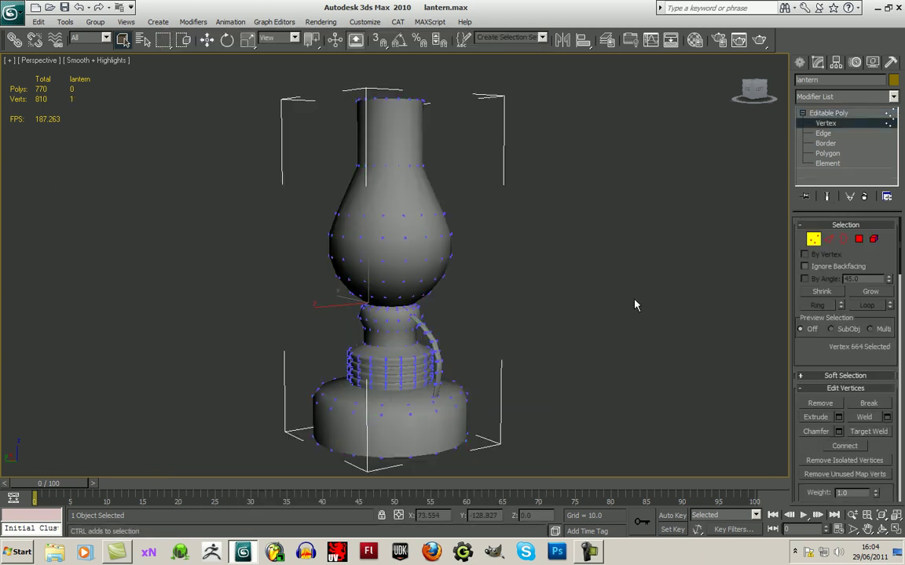
pyautogui.hotkey('ctrl', 'z')
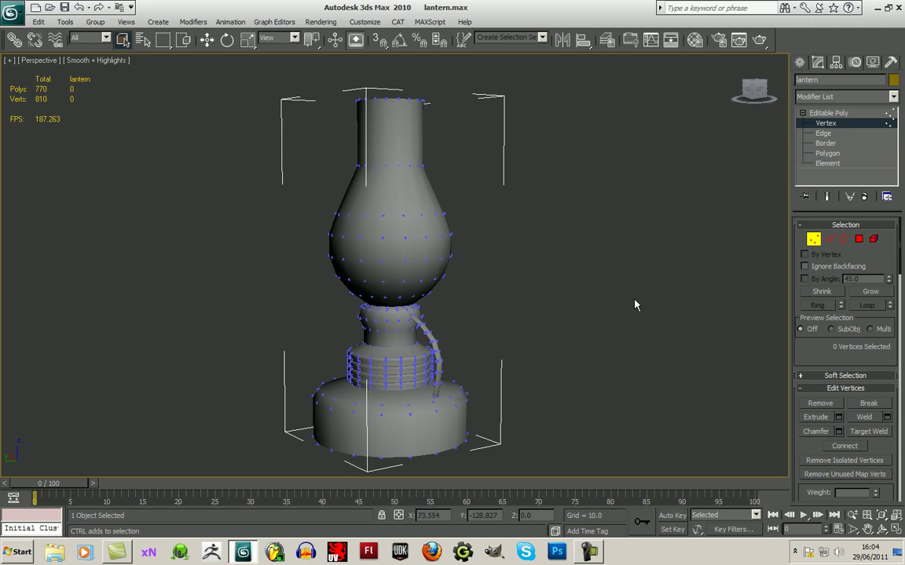
# Step: Leave vertex level, apply an Unwrap UVW modifier to the whole lantern and open its UVs for editing
pyautogui.click(831, 115)
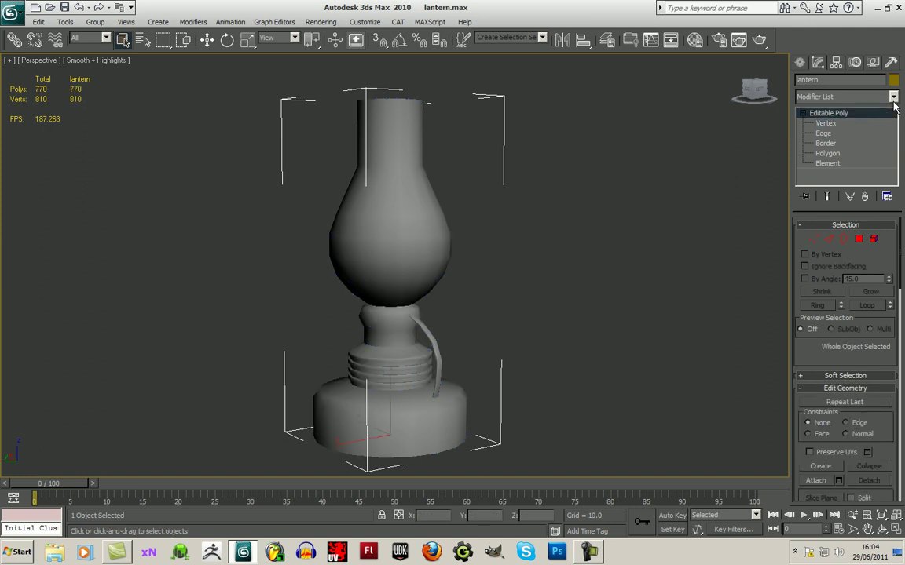
pyautogui.click(893, 97)
pyautogui.scroll(-15, 844, 353)
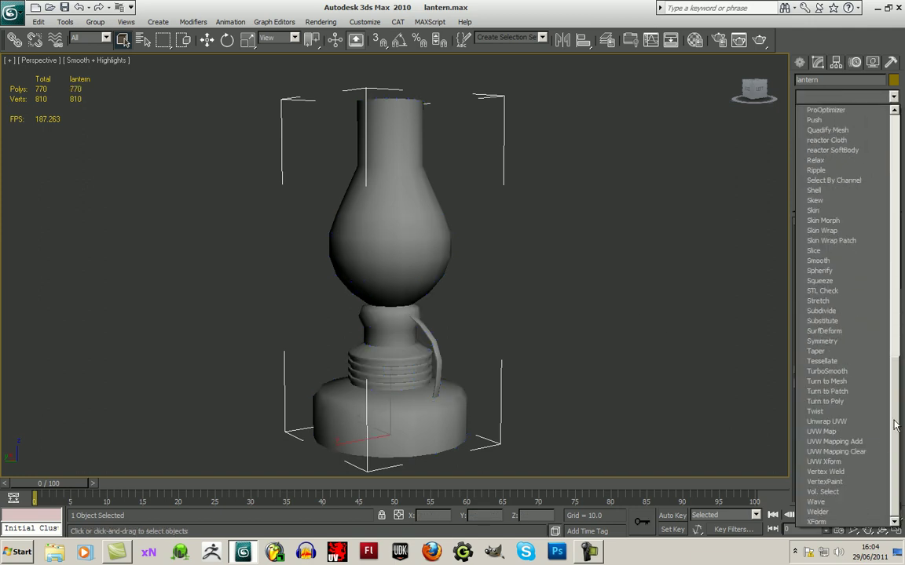
pyautogui.click(831, 476)
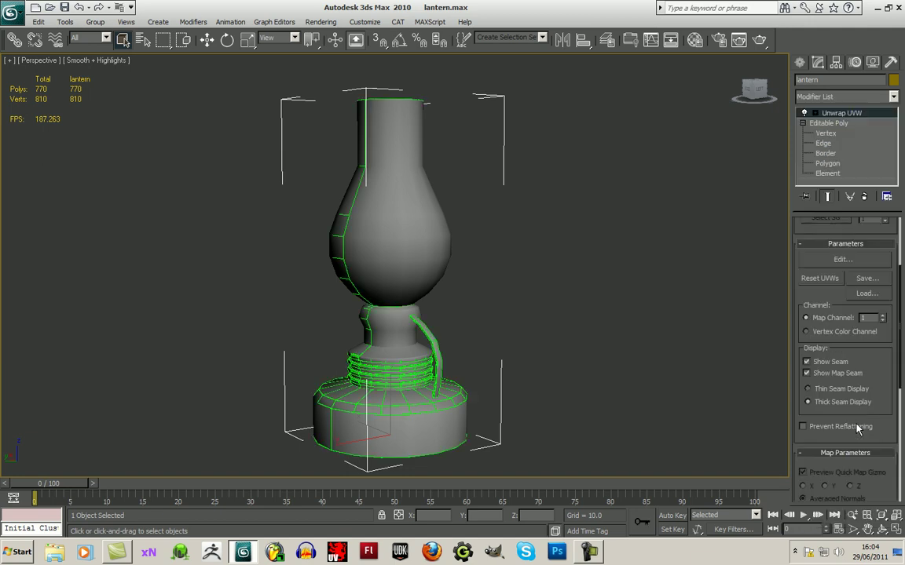
pyautogui.click(843, 259)
pyautogui.scroll(-5, 386, 330)
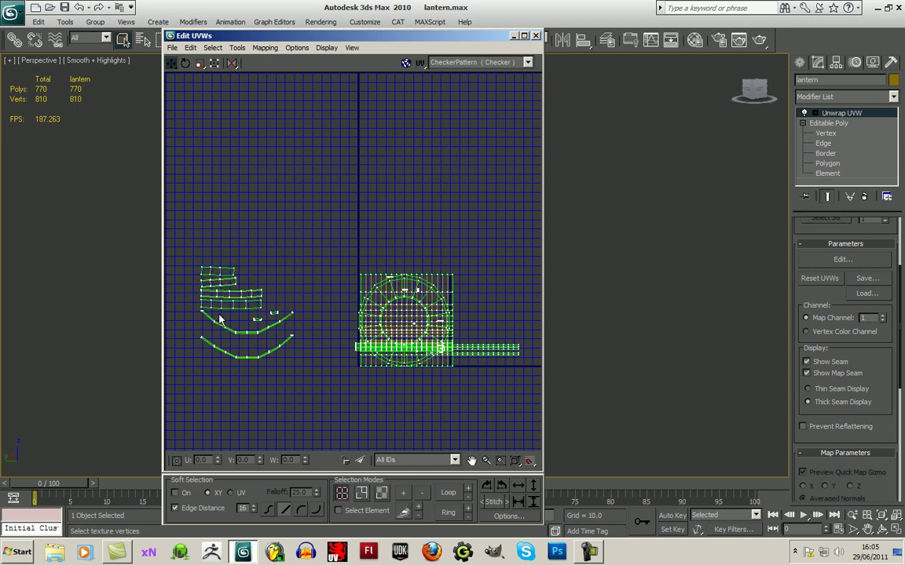
# Step: Select all of the body's overlapping UV shells by face with Select Element on, leaving out the handle's shells
pyautogui.click(346, 513)
pyautogui.click(382, 494)
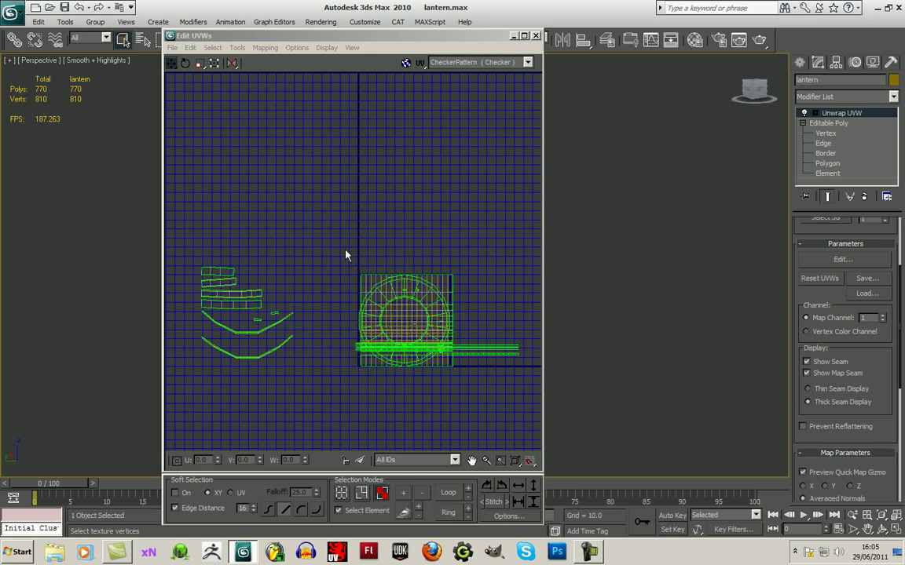
pyautogui.moveTo(348, 257); pyautogui.dragTo(531, 394)
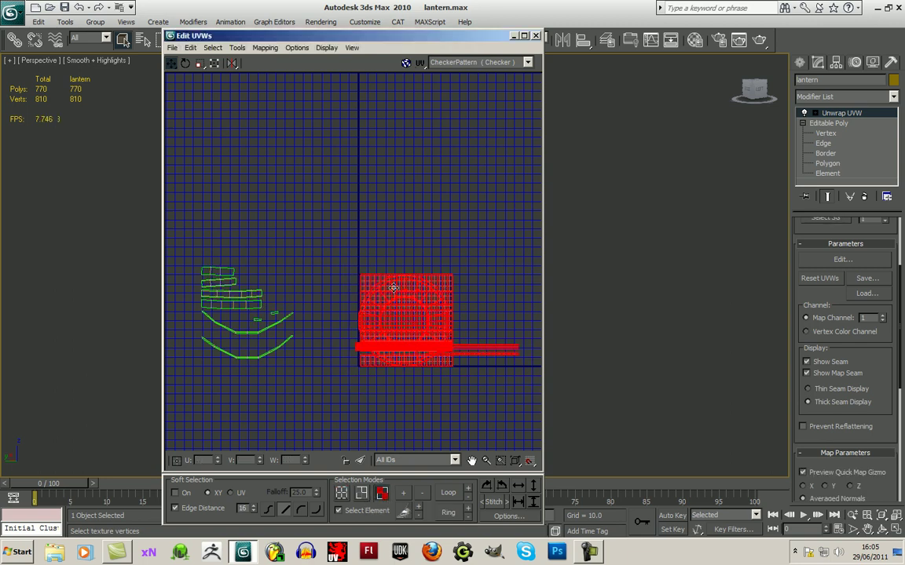
pyautogui.moveTo(455, 332); pyautogui.dragTo(439, 308, button='middle')
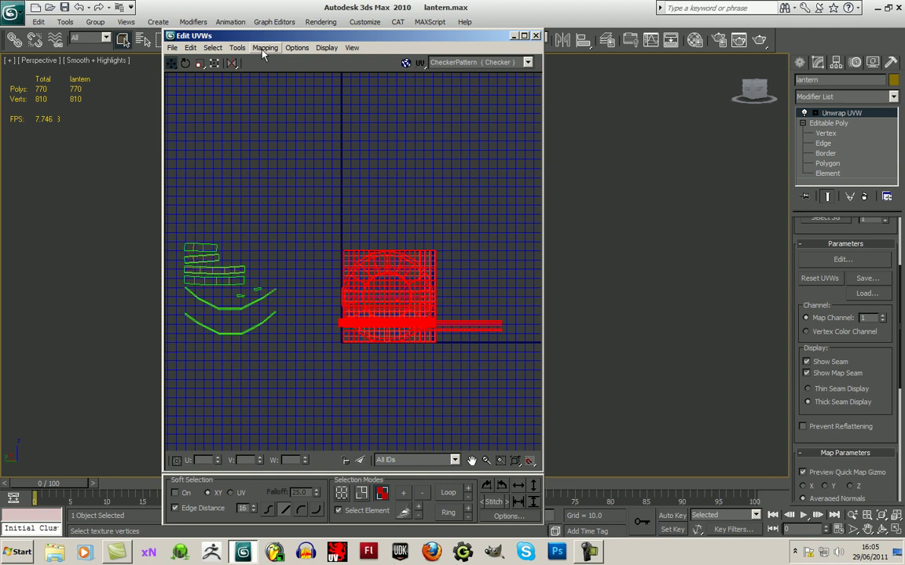
# Step: Pack the selected body UV shells into the texture square
pyautogui.click(213, 48)
pyautogui.moveTo(232, 50)
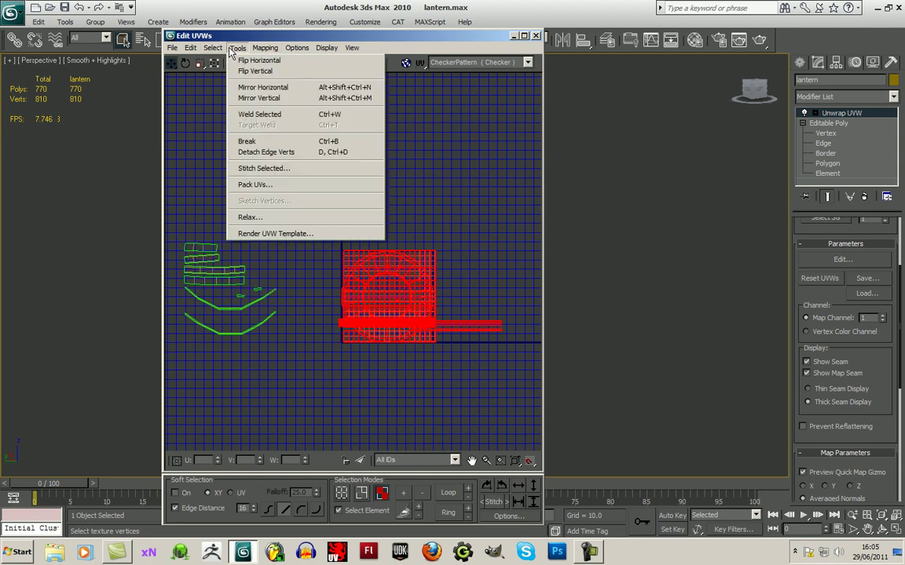
pyautogui.click(268, 185)
pyautogui.click(339, 85)
pyautogui.click(460, 386)
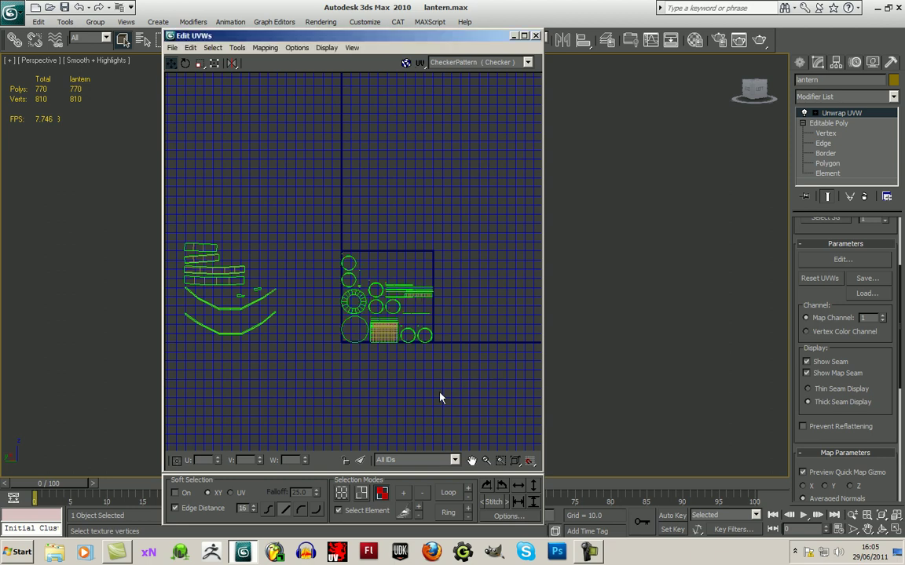
pyautogui.scroll(5, 460, 385)
pyautogui.moveTo(398, 383); pyautogui.dragTo(447, 412, button='middle')
pyautogui.scroll(2, 447, 411)
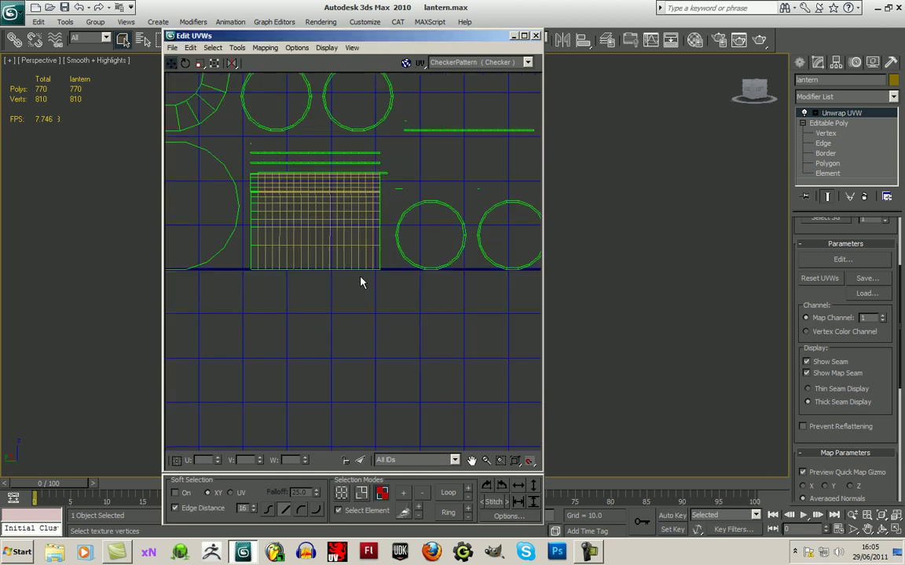
# Step: Select the body's large grid UV shell, check it against the lantern model, and move it outside the texture square
pyautogui.scroll(-2, 360, 279)
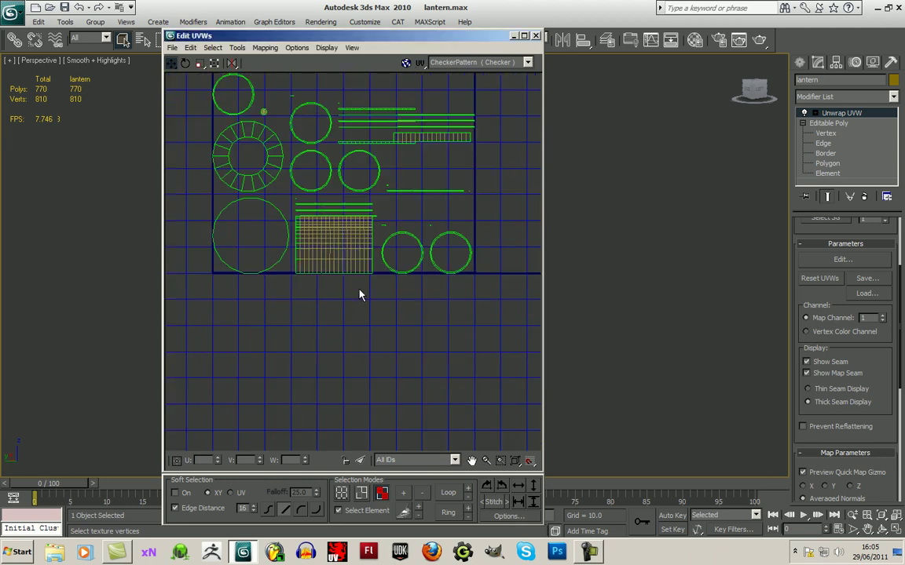
pyautogui.scroll(-2, 361, 294)
pyautogui.click(335, 261)
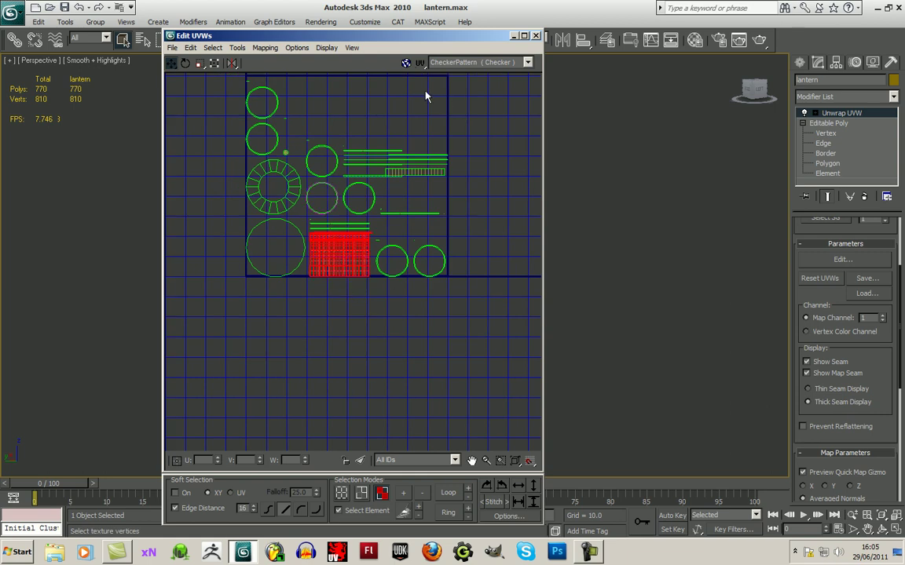
pyautogui.moveTo(378, 34); pyautogui.dragTo(287, 56)
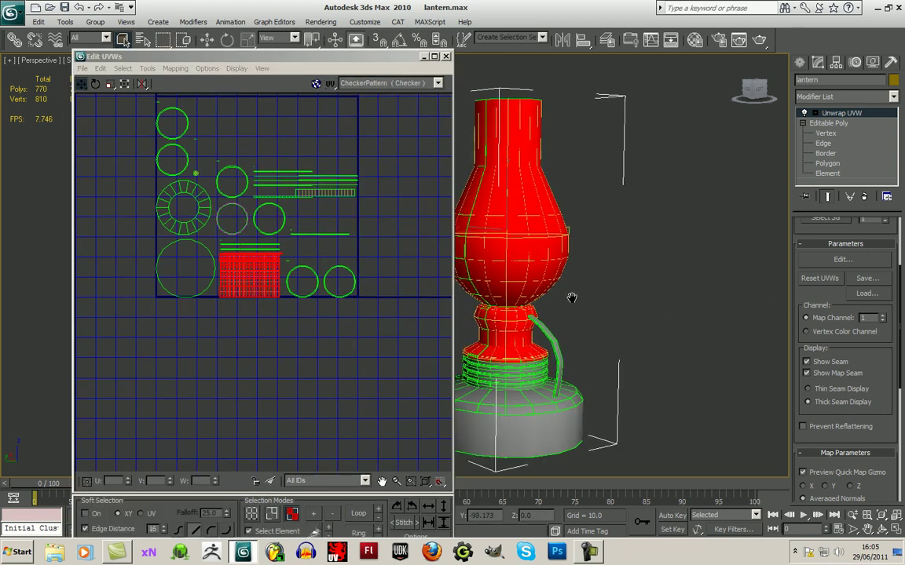
pyautogui.scroll(6, 549, 298)
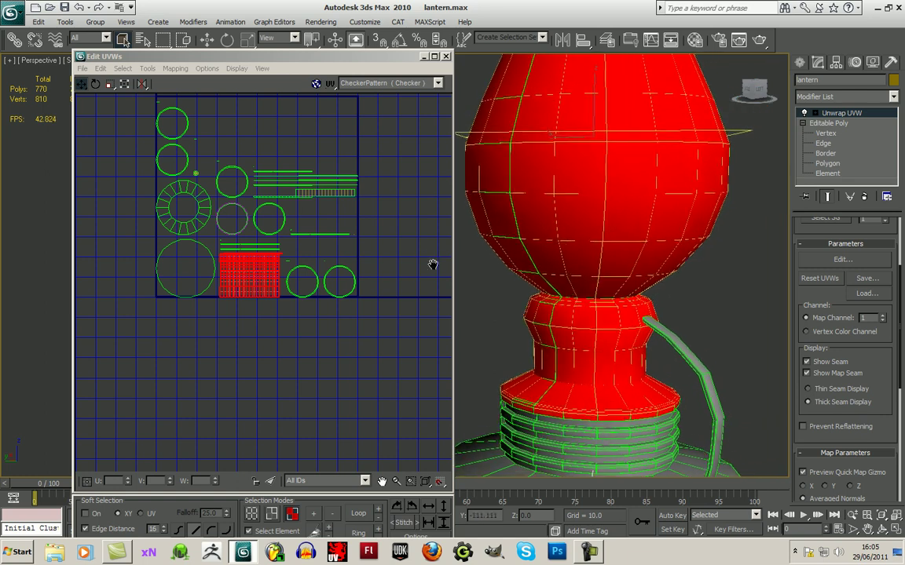
pyautogui.scroll(-3, 505, 299)
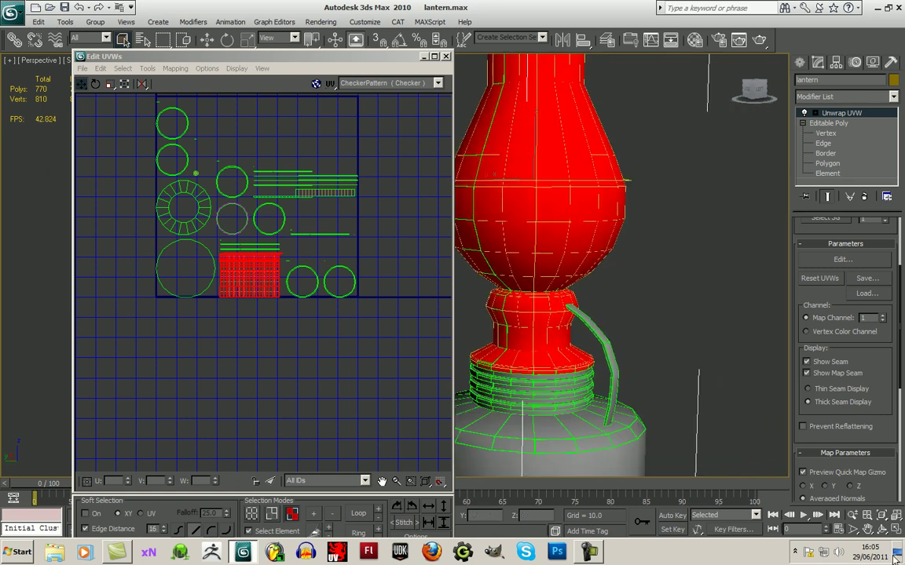
pyautogui.click(884, 532)
pyautogui.moveTo(463, 244); pyautogui.dragTo(219, 306)
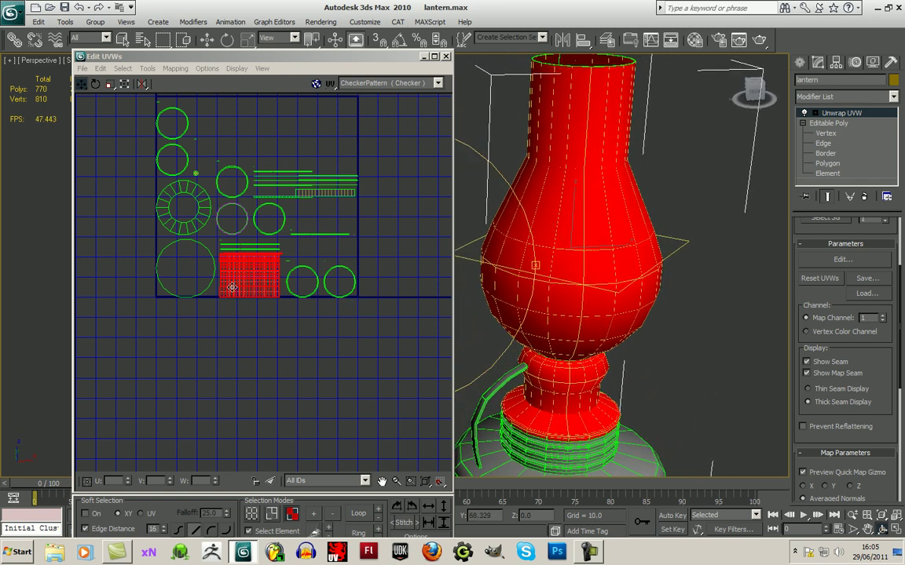
pyautogui.moveTo(261, 273); pyautogui.dragTo(420, 366)
pyautogui.click(306, 367)
# Step: Turn off Select Element and detach the single face overhanging the grid shell's upper right corner using Detach Edge Verts
pyautogui.scroll(10, 306, 367)
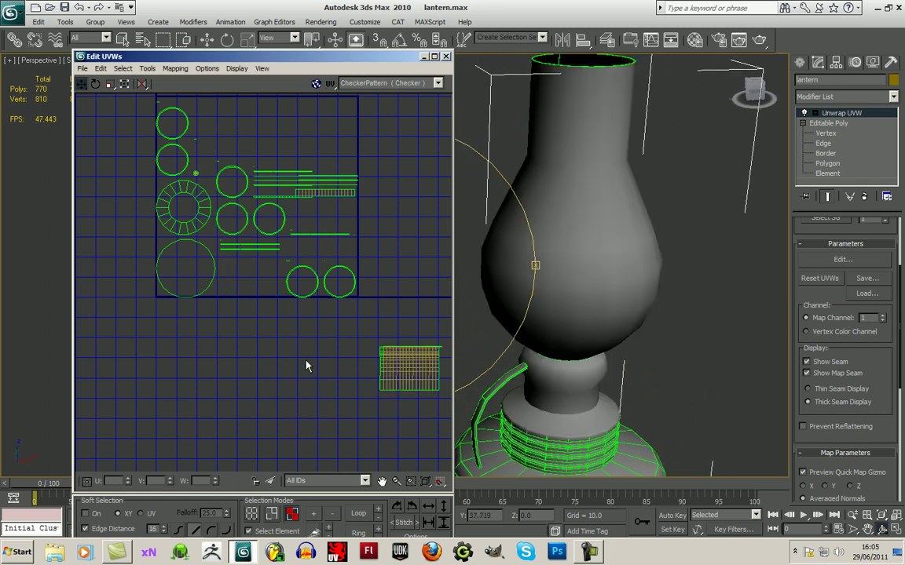
pyautogui.scroll(-3, 407, 185)
pyautogui.scroll(-4, 301, 269)
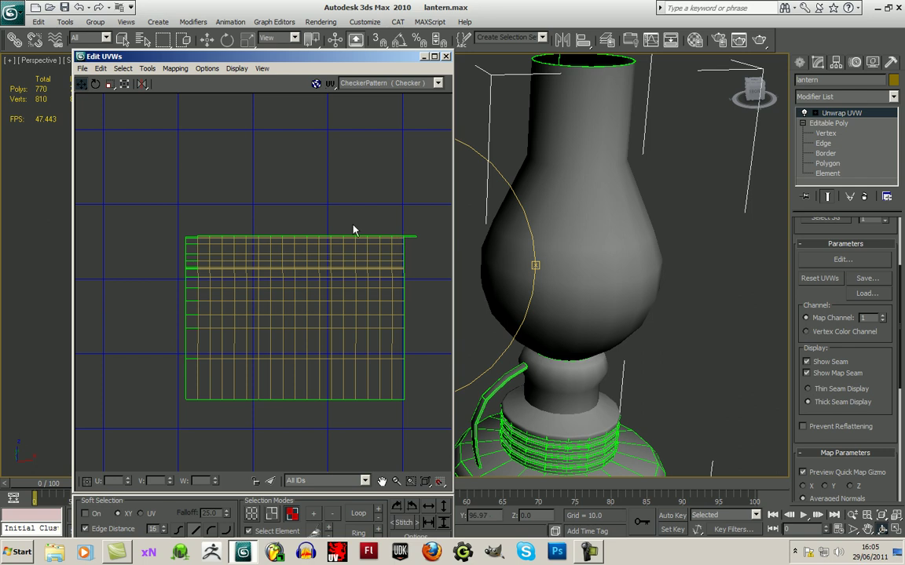
pyautogui.scroll(2, 314, 343)
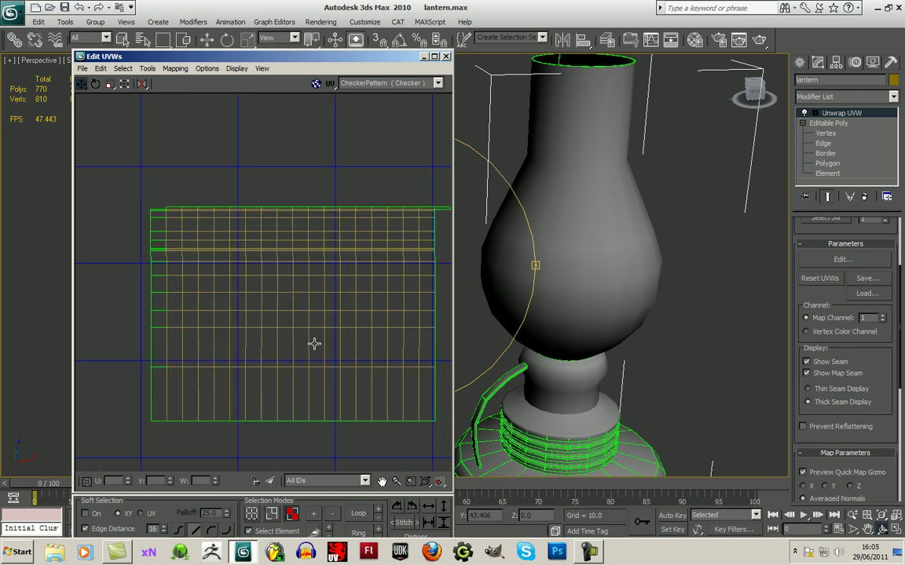
pyautogui.click(249, 532)
pyautogui.moveTo(341, 322); pyautogui.dragTo(258, 342, button='middle')
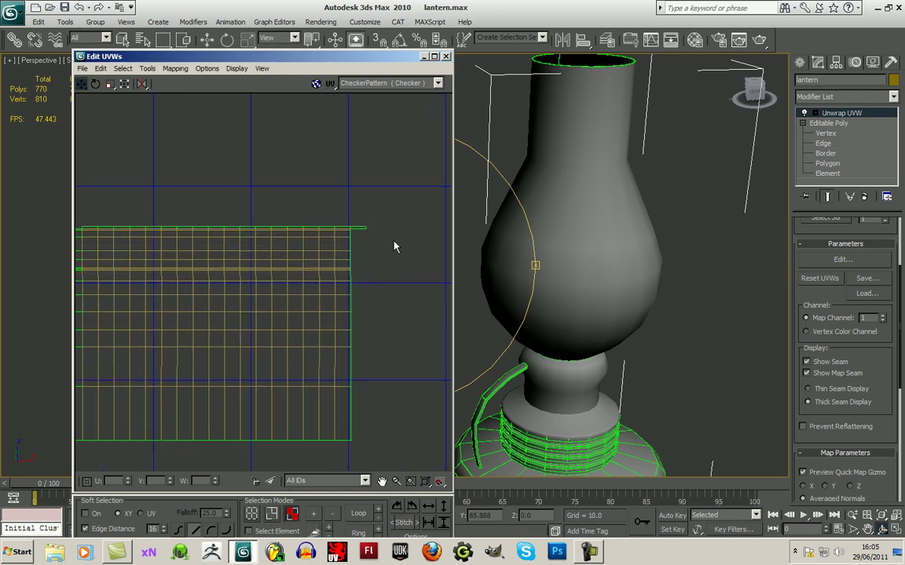
pyautogui.rightClick(360, 228)
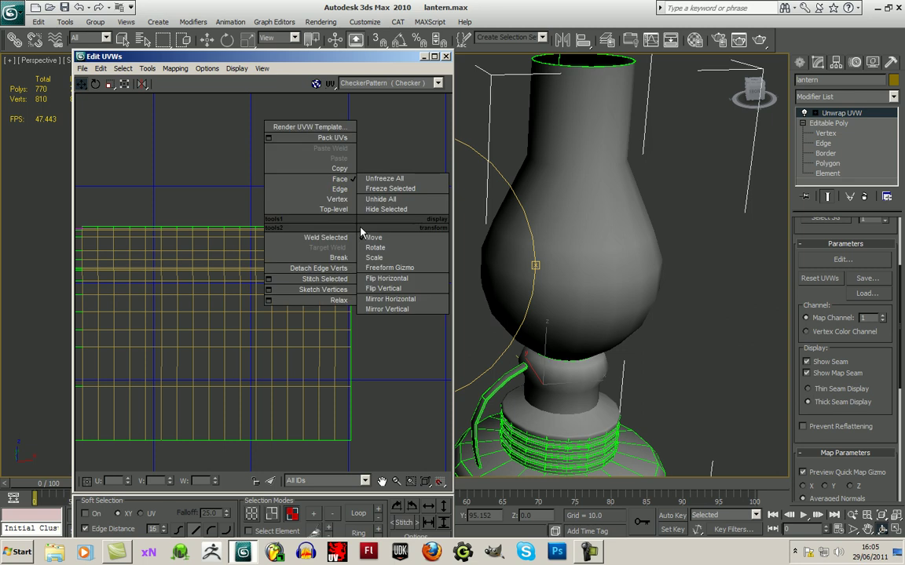
pyautogui.click(331, 273)
pyautogui.moveTo(364, 282); pyautogui.dragTo(411, 301, button='middle')
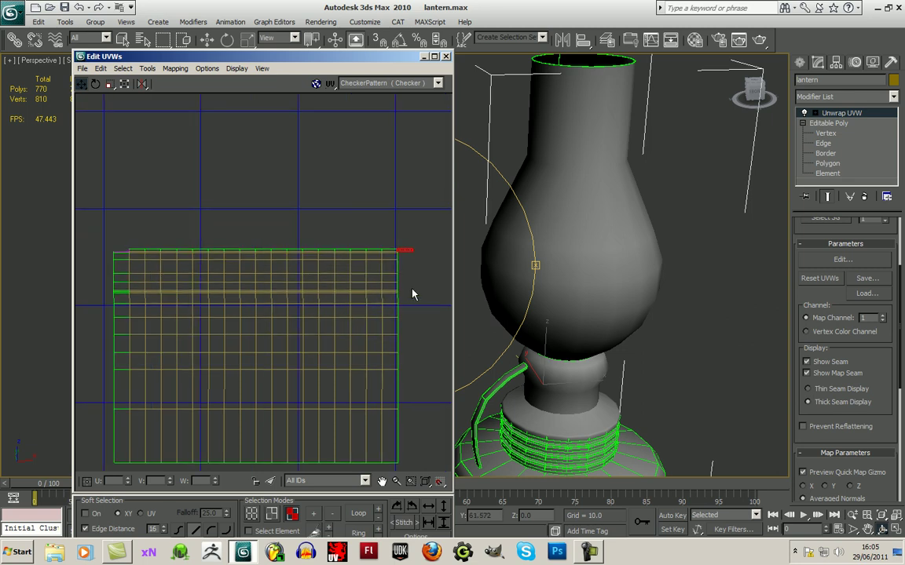
# Step: Move the detached face into the gap at the grid shell's upper left corner, aligned with the neighbouring edges
pyautogui.moveTo(417, 247); pyautogui.dragTo(128, 248)
pyautogui.scroll(5, 125, 275)
pyautogui.moveTo(121, 276); pyautogui.dragTo(303, 337, button='middle')
pyautogui.scroll(3, 303, 337)
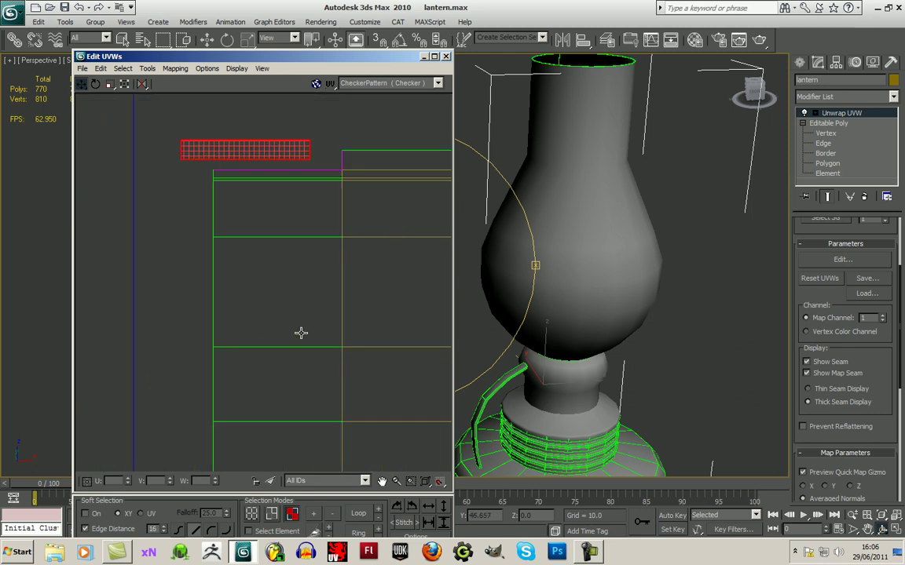
pyautogui.scroll(2, 290, 246)
pyautogui.moveTo(290, 246); pyautogui.dragTo(243, 364, button='middle')
pyautogui.moveTo(238, 216); pyautogui.dragTo(279, 232)
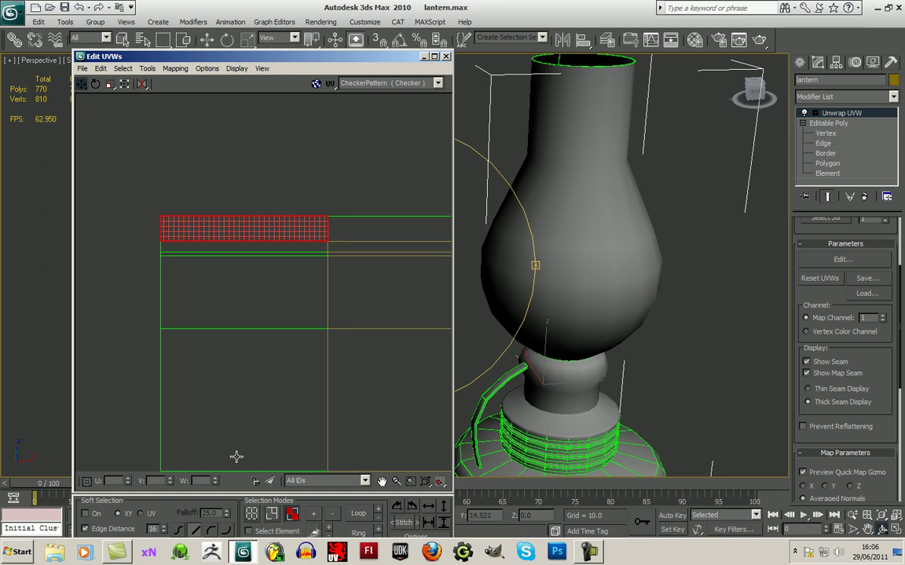
# Step: Switch to vertex selection and target-weld the moved face's corner vertices to the adjoining grid shell vertices
pyautogui.click(251, 515)
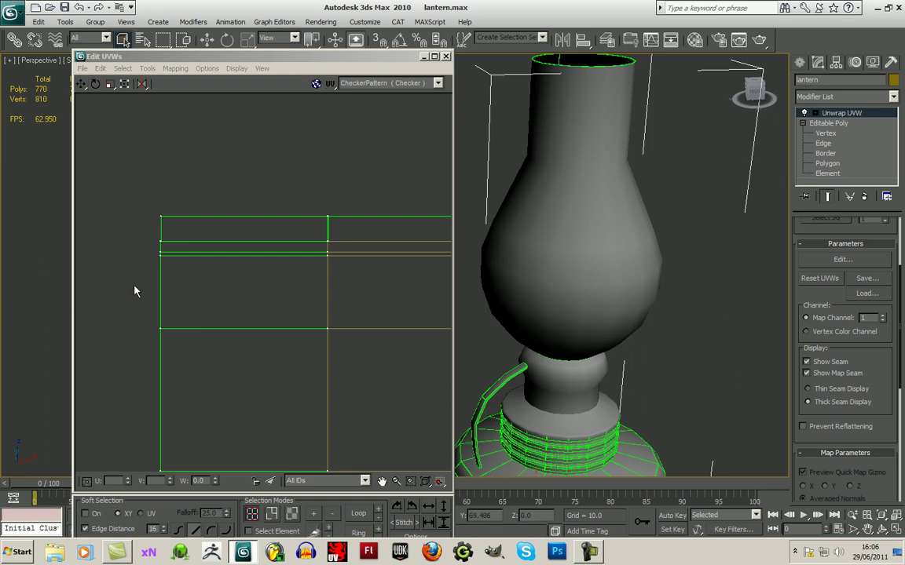
pyautogui.moveTo(161, 242)
pyautogui.mouseDown()
pyautogui.moveTo(178, 244)
pyautogui.moveTo(162, 240)
pyautogui.mouseUp()
pyautogui.moveTo(328, 241); pyautogui.dragTo(348, 237)
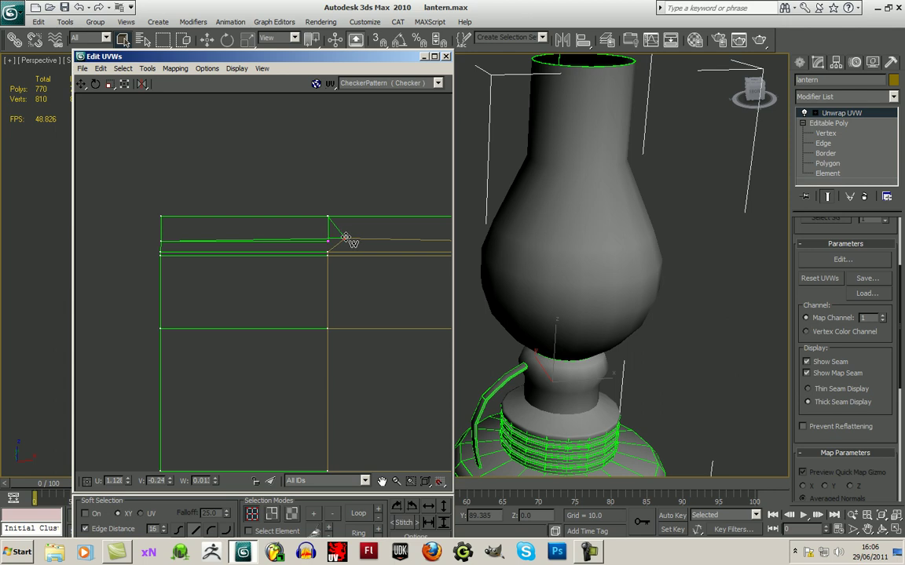
pyautogui.moveTo(346, 237); pyautogui.dragTo(331, 242)
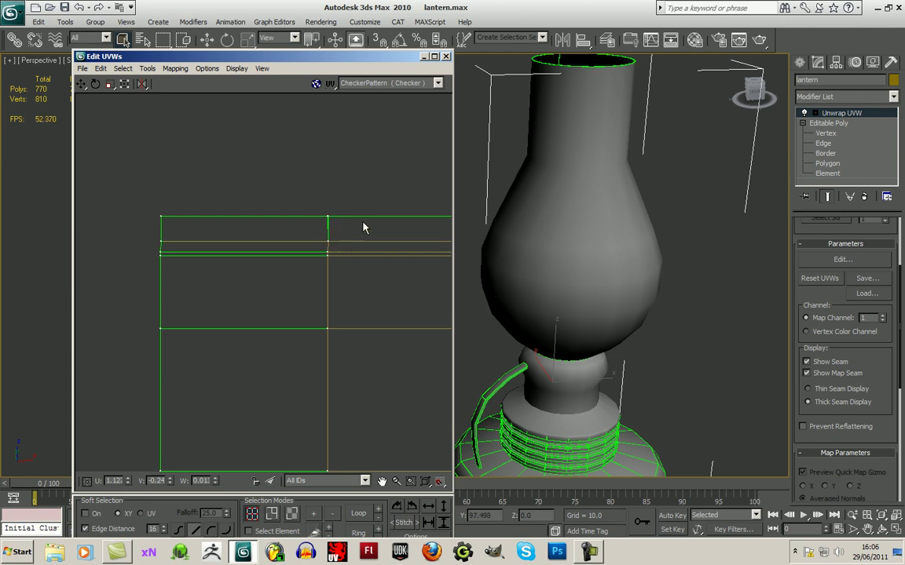
pyautogui.scroll(4, 338, 224)
pyautogui.moveTo(297, 208)
pyautogui.mouseDown()
pyautogui.moveTo(289, 212)
pyautogui.moveTo(318, 225)
pyautogui.moveTo(313, 210)
pyautogui.moveTo(301, 211)
pyautogui.mouseUp()
pyautogui.moveTo(311, 244); pyautogui.dragTo(395, 243, button='middle')
pyautogui.scroll(-3, 353, 246)
pyautogui.moveTo(217, 248); pyautogui.dragTo(280, 272, button='middle')
pyautogui.scroll(2, 172, 272)
pyautogui.scroll(1, 173, 277)
pyautogui.moveTo(120, 241)
pyautogui.mouseDown()
pyautogui.moveTo(138, 262)
pyautogui.moveTo(120, 233)
pyautogui.mouseUp()
pyautogui.scroll(1, 218, 287)
# Step: Target-weld the vertices at both ends of the first open seam below the moved face in the shell's left column
pyautogui.scroll(-3, 311, 289)
pyautogui.scroll(-1, 349, 301)
pyautogui.moveTo(348, 298); pyautogui.dragTo(471, 328, button='middle')
pyautogui.scroll(6, 196, 275)
pyautogui.scroll(3, 326, 322)
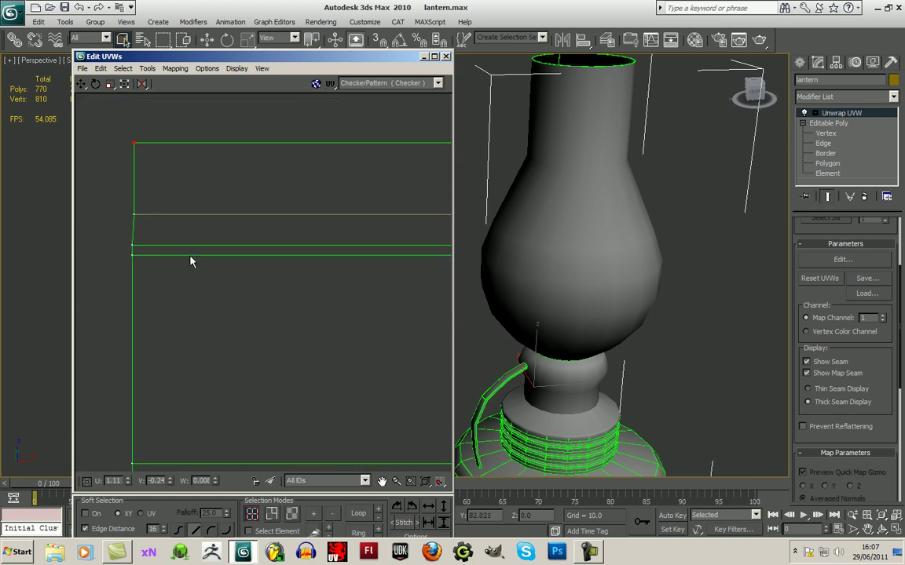
pyautogui.moveTo(330, 293); pyautogui.dragTo(94, 284, button='middle')
pyautogui.scroll(-4, 183, 284)
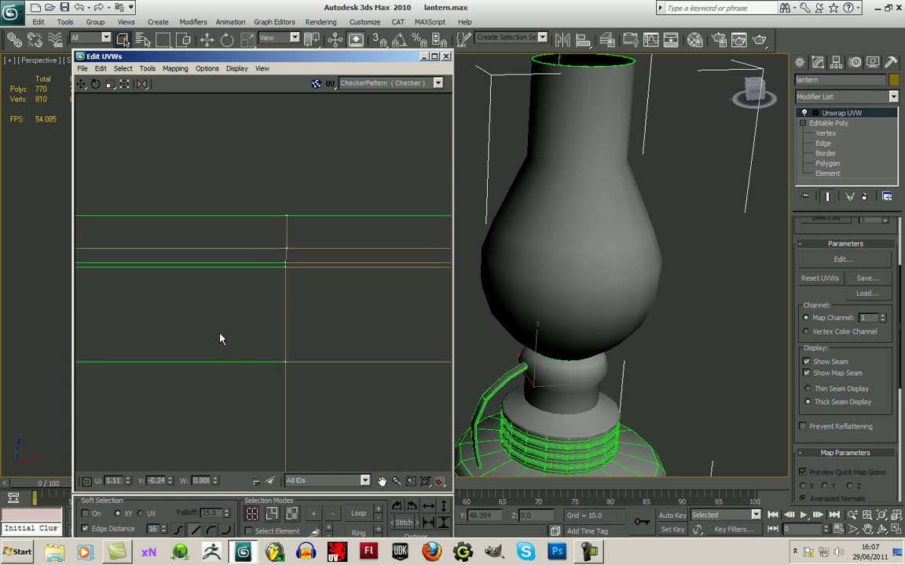
pyautogui.moveTo(268, 290); pyautogui.dragTo(287, 245, button='middle')
pyautogui.moveTo(323, 237); pyautogui.dragTo(323, 235)
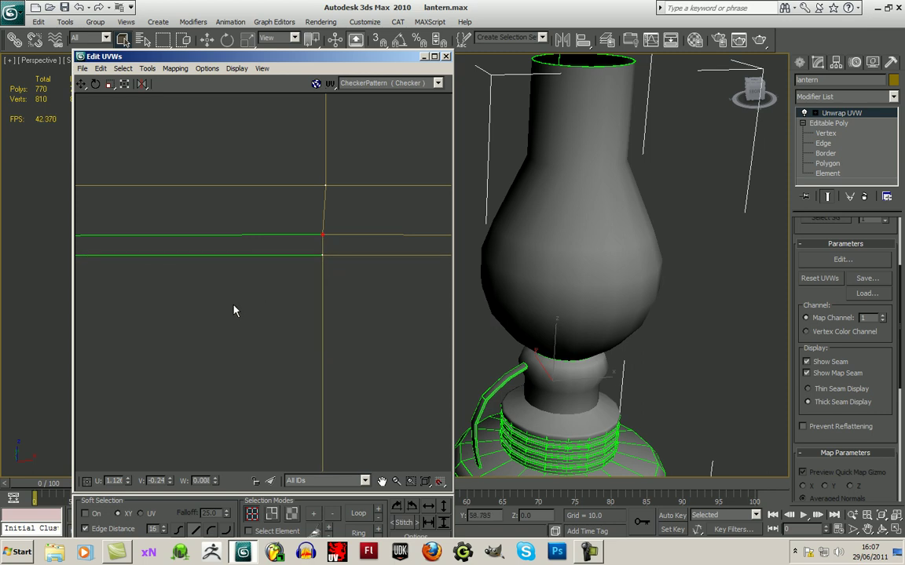
pyautogui.scroll(3, 234, 311)
pyautogui.moveTo(125, 294); pyautogui.dragTo(429, 323, button='middle')
pyautogui.scroll(2, 308, 315)
pyautogui.scroll(3, 243, 297)
pyautogui.moveTo(234, 291)
pyautogui.mouseDown()
pyautogui.moveTo(257, 276)
pyautogui.moveTo(258, 303)
pyautogui.moveTo(262, 297)
pyautogui.moveTo(247, 305)
pyautogui.moveTo(258, 290)
pyautogui.moveTo(249, 305)
pyautogui.moveTo(233, 292)
pyautogui.mouseUp()
# Step: Weld the vertices along the next open horizontal seams in the left column of the shell's upper rows
pyautogui.scroll(-3, 299, 298)
pyautogui.moveTo(327, 325); pyautogui.dragTo(171, 314, button='middle')
pyautogui.scroll(-3, 314, 306)
pyautogui.scroll(2, 228, 312)
pyautogui.scroll(-1, 299, 319)
pyautogui.scroll(2, 125, 299)
pyautogui.scroll(-2, 266, 323)
pyautogui.moveTo(266, 323); pyautogui.dragTo(315, 333, button='middle')
pyautogui.scroll(2, 295, 339)
pyautogui.moveTo(196, 281)
pyautogui.mouseDown()
pyautogui.moveTo(201, 297)
pyautogui.moveTo(196, 284)
pyautogui.mouseUp()
pyautogui.moveTo(297, 390); pyautogui.dragTo(245, 205, button='middle')
pyautogui.scroll(-2, 245, 205)
pyautogui.moveTo(280, 383); pyautogui.dragTo(258, 260, button='middle')
pyautogui.scroll(2, 258, 261)
pyautogui.moveTo(149, 260)
pyautogui.mouseDown()
pyautogui.moveTo(162, 276)
pyautogui.moveTo(149, 259)
pyautogui.mouseUp()
# Step: Weld the left column's open vertices through the band of closely spaced rows in the grid shell
pyautogui.moveTo(279, 320); pyautogui.dragTo(343, 315, button='middle')
pyautogui.moveTo(176, 267); pyautogui.dragTo(274, 286, button='middle')
pyautogui.scroll(-2, 345, 349)
pyautogui.scroll(3, 267, 290)
pyautogui.moveTo(221, 267)
pyautogui.mouseDown()
pyautogui.moveTo(262, 313)
pyautogui.moveTo(223, 268)
pyautogui.mouseUp()
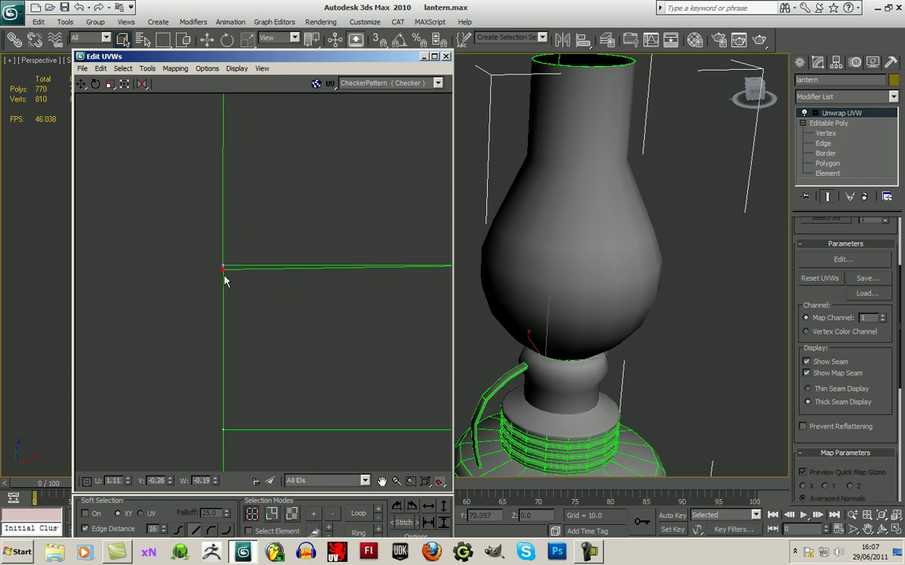
pyautogui.moveTo(292, 332); pyautogui.dragTo(305, 238, button='middle')
pyautogui.moveTo(265, 365); pyautogui.dragTo(235, 337)
pyautogui.moveTo(279, 383); pyautogui.dragTo(269, 246, button='middle')
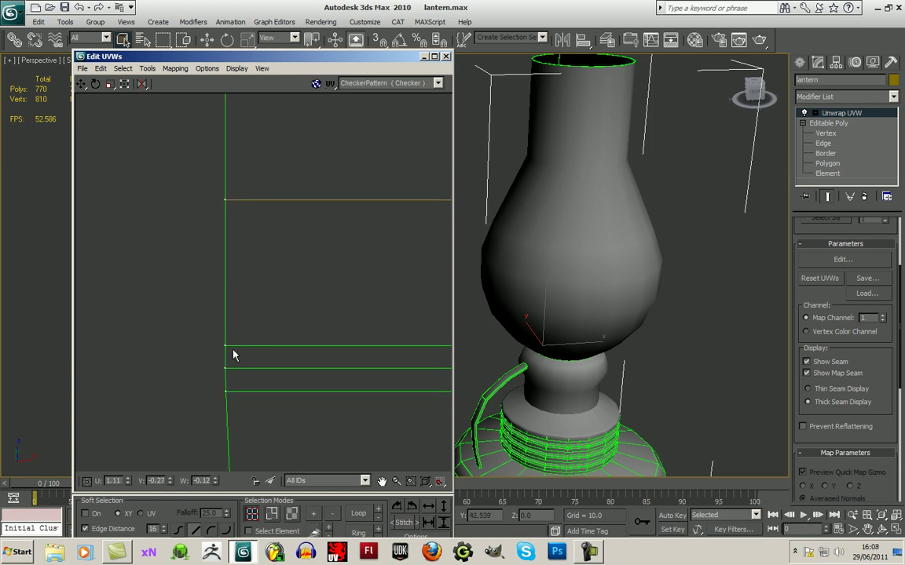
pyautogui.moveTo(226, 348); pyautogui.dragTo(226, 391)
pyautogui.moveTo(269, 419); pyautogui.dragTo(268, 222, button='middle')
pyautogui.moveTo(206, 376)
pyautogui.mouseDown()
pyautogui.moveTo(219, 394)
pyautogui.moveTo(207, 377)
pyautogui.mouseUp()
pyautogui.moveTo(266, 361); pyautogui.dragTo(249, 321, button='middle')
pyautogui.scroll(-2, 281, 314)
pyautogui.moveTo(224, 291)
pyautogui.mouseDown()
pyautogui.moveTo(230, 303)
pyautogui.moveTo(224, 292)
pyautogui.mouseUp()
# Step: Weld the left column's remaining vertices down the shell's taller lower rows and undo the last move of the bottom corner vertex
pyautogui.moveTo(272, 380); pyautogui.dragTo(308, 191, button='middle')
pyautogui.moveTo(261, 282)
pyautogui.mouseDown()
pyautogui.moveTo(277, 303)
pyautogui.moveTo(263, 287)
pyautogui.moveTo(260, 294)
pyautogui.mouseUp()
pyautogui.moveTo(321, 181); pyautogui.dragTo(252, 221, button='middle')
pyautogui.moveTo(192, 333); pyautogui.dragTo(192, 339)
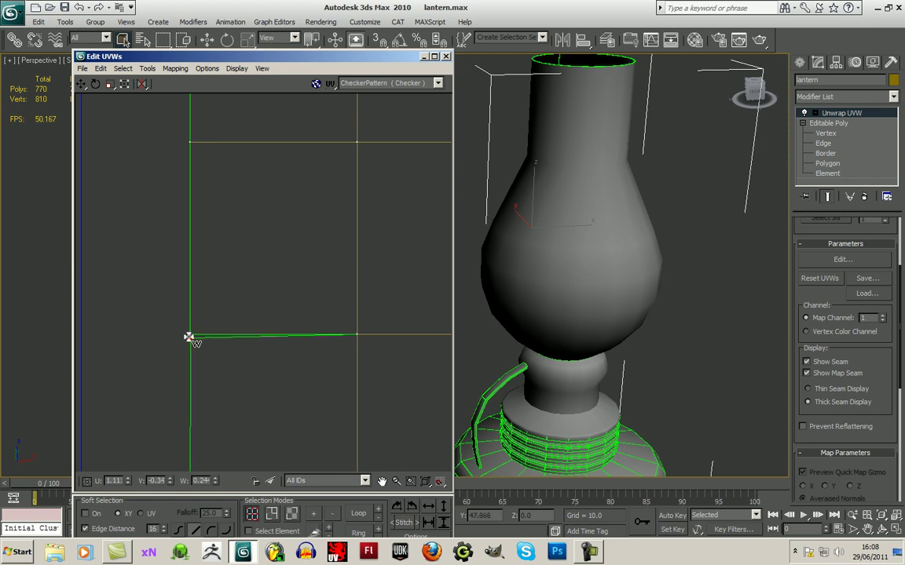
pyautogui.moveTo(232, 201); pyautogui.dragTo(267, 208, button='middle')
pyautogui.moveTo(224, 328); pyautogui.dragTo(230, 331)
pyautogui.moveTo(270, 213); pyautogui.dragTo(227, 166, button='middle')
pyautogui.scroll(-3, 262, 359)
pyautogui.moveTo(210, 238); pyautogui.dragTo(209, 240)
pyautogui.moveTo(234, 336); pyautogui.dragTo(279, 132, button='middle')
pyautogui.moveTo(258, 277)
pyautogui.mouseDown()
pyautogui.moveTo(273, 307)
pyautogui.moveTo(252, 269)
pyautogui.mouseUp()
pyautogui.hotkey('ctrl', 'z')
# Step: Examine the grid shell's left column and upper rows for seams that are still open
pyautogui.moveTo(336, 247); pyautogui.dragTo(234, 319, button='middle')
pyautogui.scroll(-6, 251, 313)
pyautogui.moveTo(346, 264); pyautogui.dragTo(245, 331, button='middle')
pyautogui.scroll(3, 279, 267)
pyautogui.scroll(-3, 290, 249)
pyautogui.moveTo(269, 223); pyautogui.dragTo(313, 376, button='middle')
pyautogui.scroll(3, 312, 400)
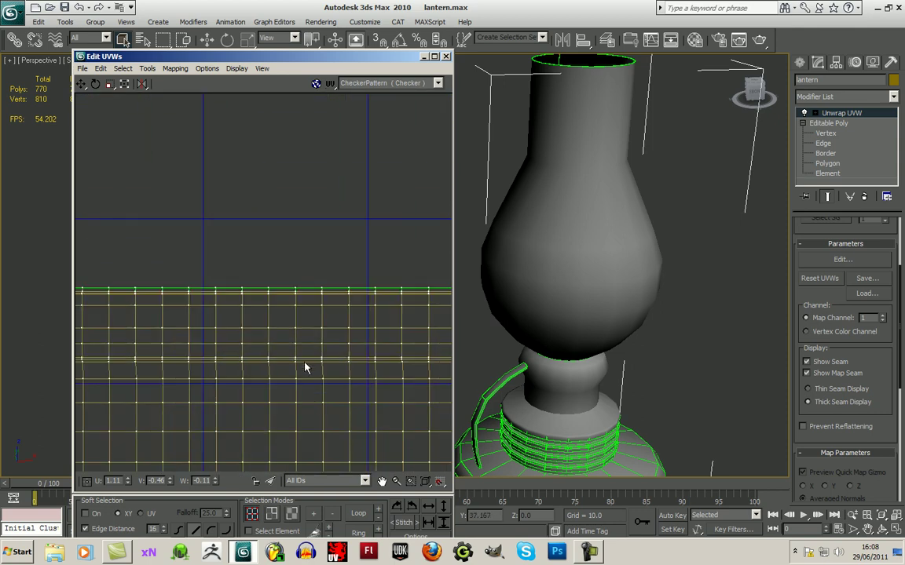
pyautogui.moveTo(219, 380); pyautogui.dragTo(271, 336, button='middle')
pyautogui.scroll(-3, 289, 309)
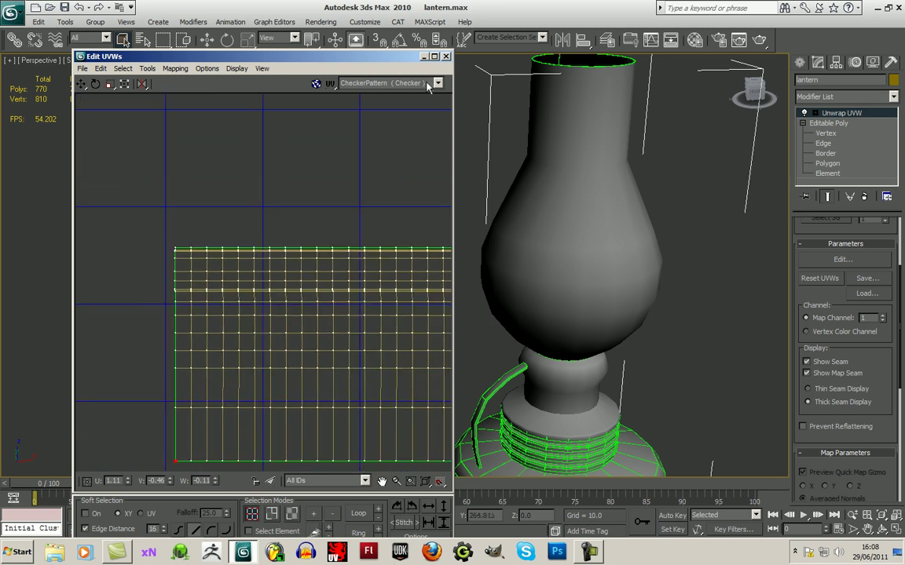
# Step: Maximize the UV editor, select all vertices in the shell's upper rows, and move them horizontally in line with the columns below
pyautogui.click(434, 57)
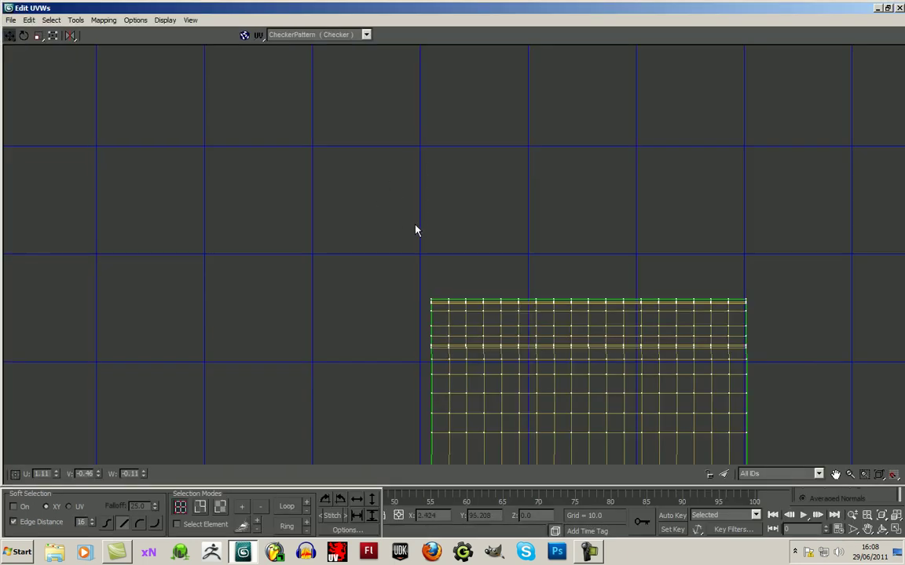
pyautogui.moveTo(420, 244); pyautogui.dragTo(308, 186, button='middle')
pyautogui.scroll(3, 309, 186)
pyautogui.moveTo(383, 196); pyautogui.dragTo(166, 115, button='middle')
pyautogui.moveTo(98, 168); pyautogui.dragTo(851, 296)
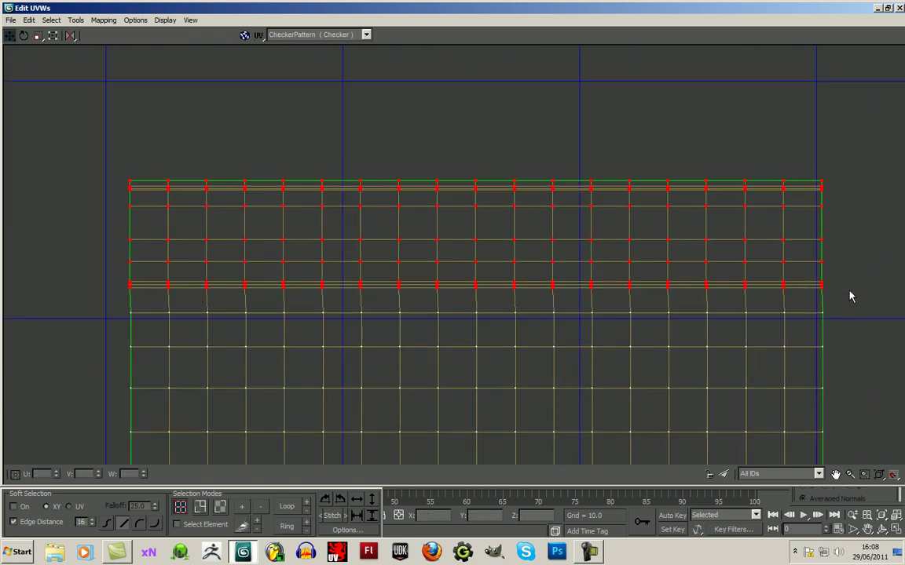
pyautogui.click(12, 37)
pyautogui.moveTo(13, 41); pyautogui.dragTo(12, 69)
pyautogui.moveTo(128, 237)
pyautogui.mouseDown()
pyautogui.moveTo(158, 227)
pyautogui.moveTo(128, 234)
pyautogui.mouseUp()
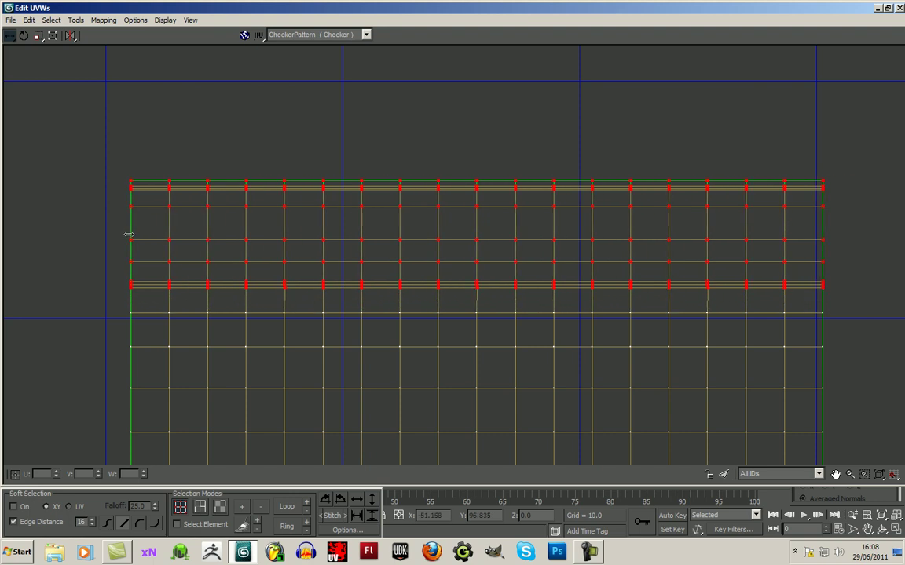
# Step: Examine the straightened grid shell and its place in the overall UV layout
pyautogui.scroll(-3, 81, 221)
pyautogui.scroll(-2, 348, 256)
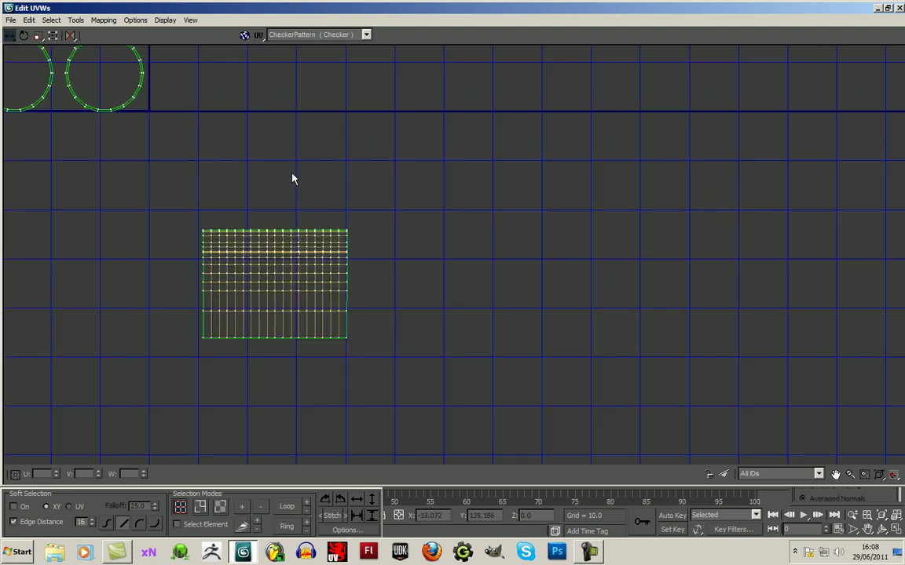
pyautogui.moveTo(291, 179); pyautogui.dragTo(321, 177, button='middle')
pyautogui.scroll(5, 340, 224)
pyautogui.moveTo(378, 312); pyautogui.dragTo(494, 238, button='middle')
pyautogui.scroll(-8, 471, 236)
pyautogui.moveTo(481, 184); pyautogui.dragTo(454, 337, button='middle')
pyautogui.scroll(-4, 455, 337)
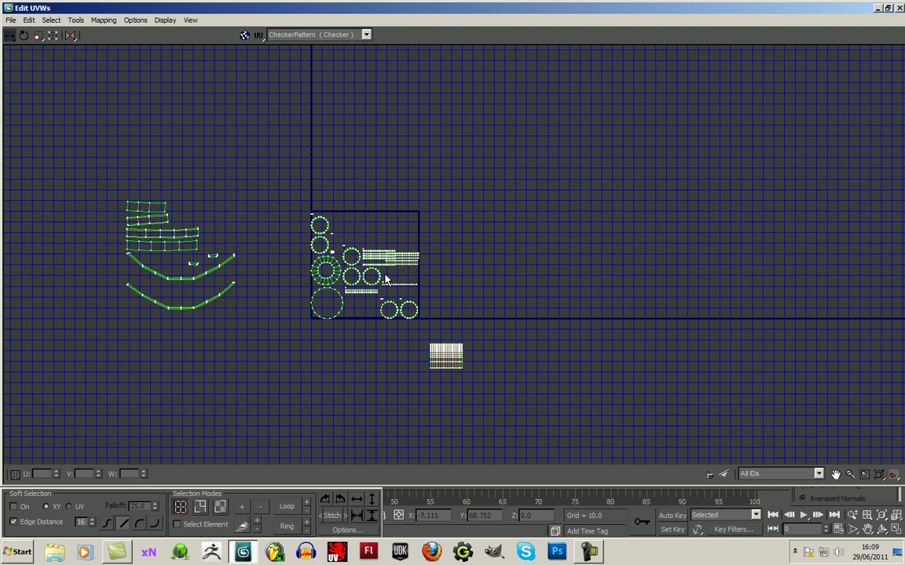
pyautogui.click(589, 552)
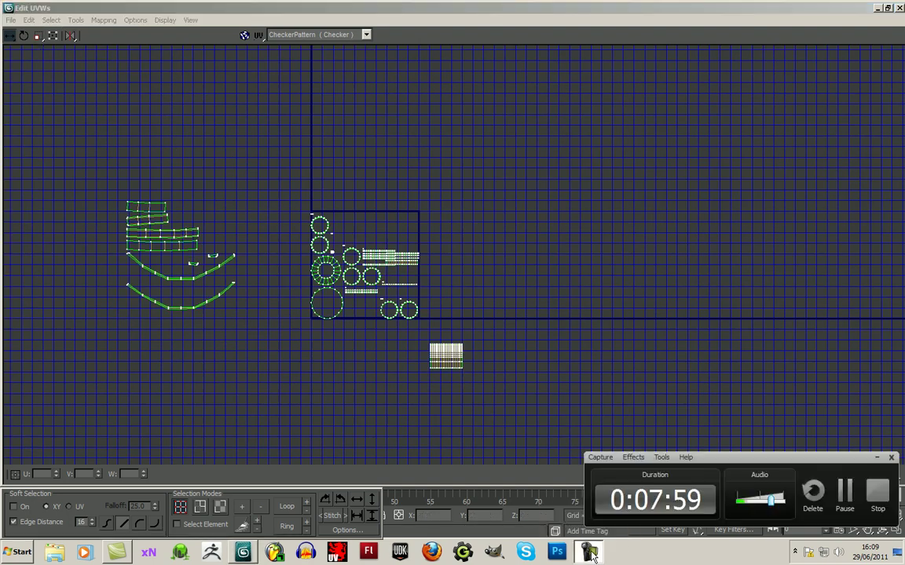
pyautogui.click(846, 491)
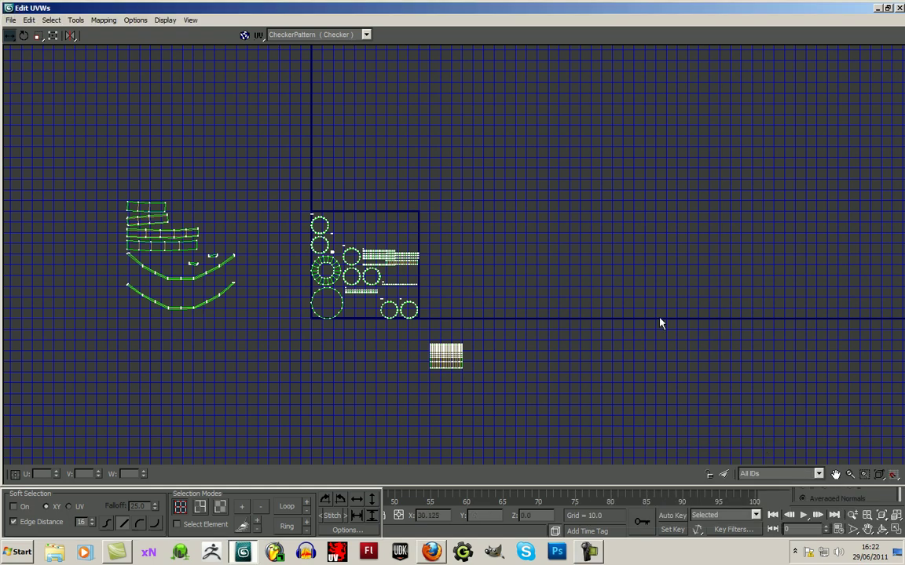
# Step: Turn Select Element back on and switch to face selection for picking whole UV shells
pyautogui.moveTo(507, 221); pyautogui.dragTo(563, 200, button='middle')
pyautogui.scroll(3, 558, 220)
pyautogui.moveTo(545, 245); pyautogui.dragTo(616, 191, button='middle')
pyautogui.scroll(4, 570, 247)
pyautogui.moveTo(450, 202); pyautogui.dragTo(531, 163, button='middle')
pyautogui.scroll(-4, 530, 163)
pyautogui.scroll(1, 455, 204)
pyautogui.scroll(2, 389, 209)
pyautogui.moveTo(388, 209); pyautogui.dragTo(319, 198, button='middle')
pyautogui.scroll(-4, 645, 365)
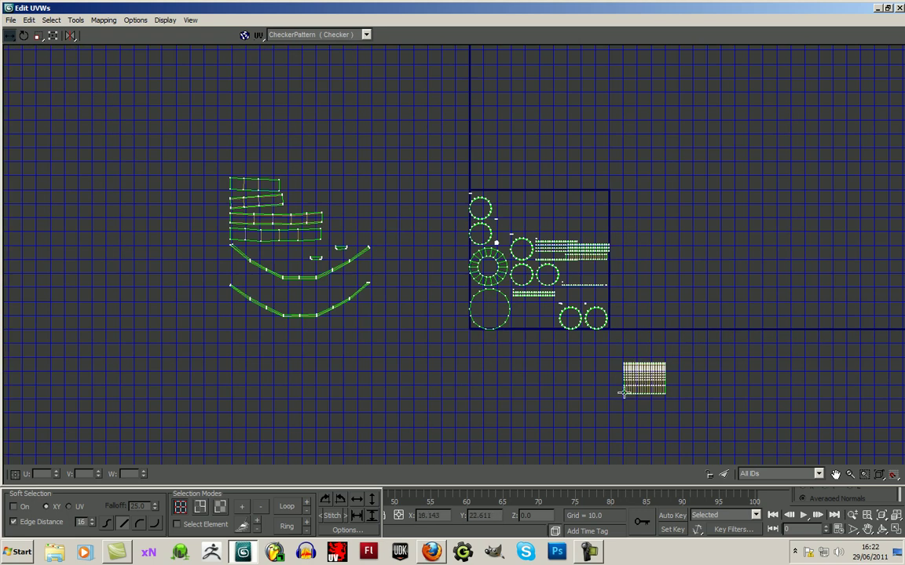
pyautogui.click(177, 524)
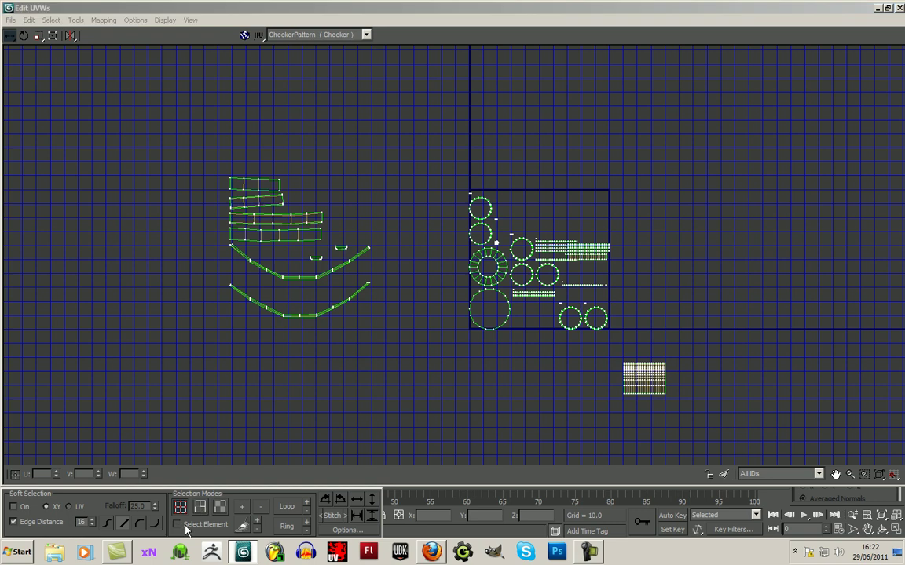
pyautogui.click(220, 507)
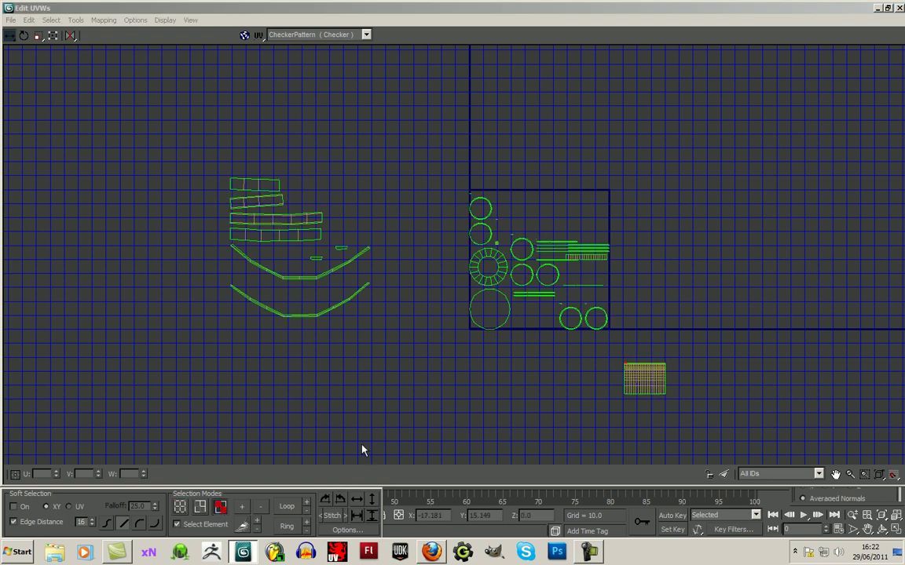
# Step: Select the straightened grid shell and move it to an empty area beside the UV tile's upper right corner
pyautogui.click(634, 387)
pyautogui.click(680, 398)
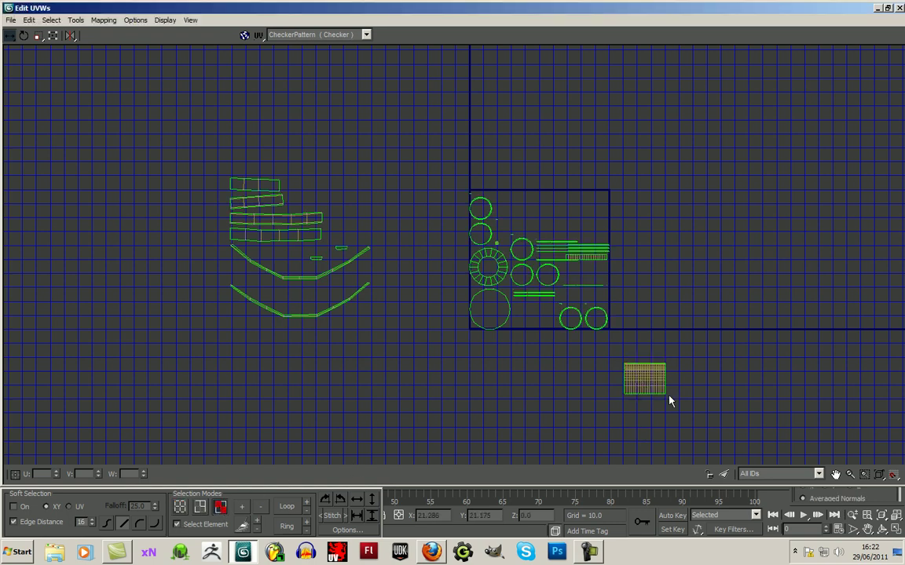
pyautogui.click(642, 386)
pyautogui.moveTo(643, 385)
pyautogui.mouseDown()
pyautogui.moveTo(662, 385)
pyautogui.moveTo(640, 384)
pyautogui.mouseUp()
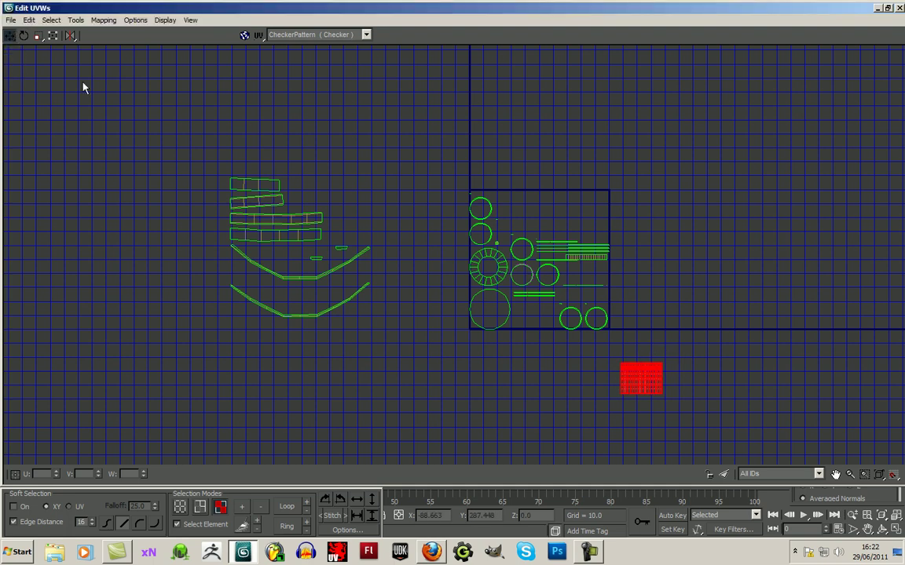
pyautogui.moveTo(632, 379); pyautogui.dragTo(666, 196)
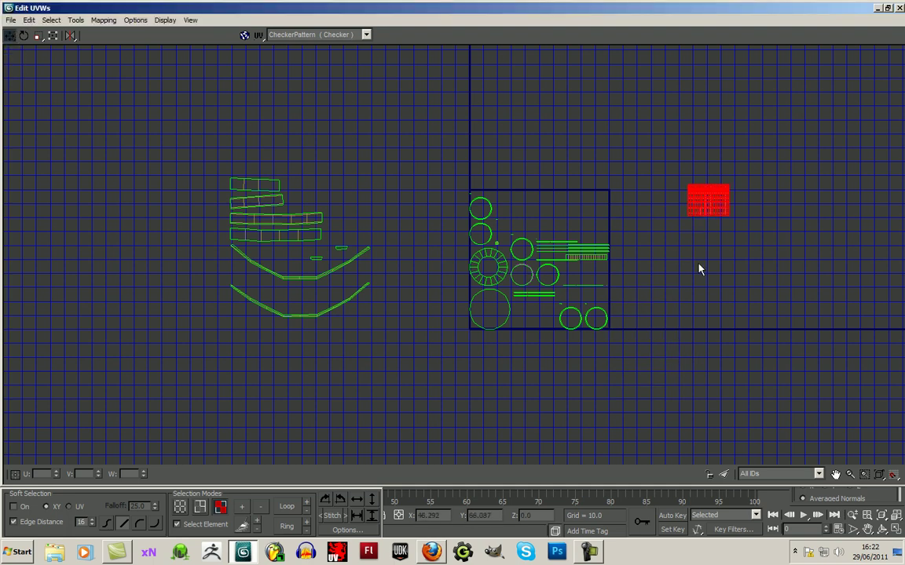
pyautogui.click(695, 265)
pyautogui.scroll(3, 693, 267)
# Step: Restore the UV editor to a smaller window beside the lantern model, framed on the remaining shells in the UV tile
pyautogui.click(887, 8)
pyautogui.moveTo(340, 49); pyautogui.dragTo(351, 26)
pyautogui.moveTo(365, 241); pyautogui.dragTo(410, 207, button='middle')
pyautogui.moveTo(271, 368); pyautogui.dragTo(270, 368)
pyautogui.click(360, 393)
pyautogui.scroll(2, 377, 375)
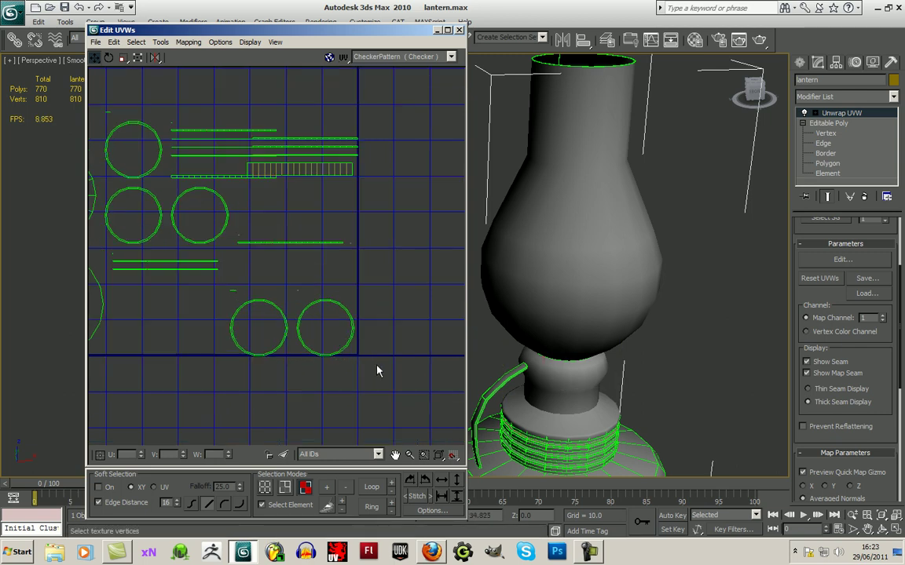
# Step: Select the two ring shells in the tile's lower right corner one by one and locate their faces on the lantern
pyautogui.click(351, 338)
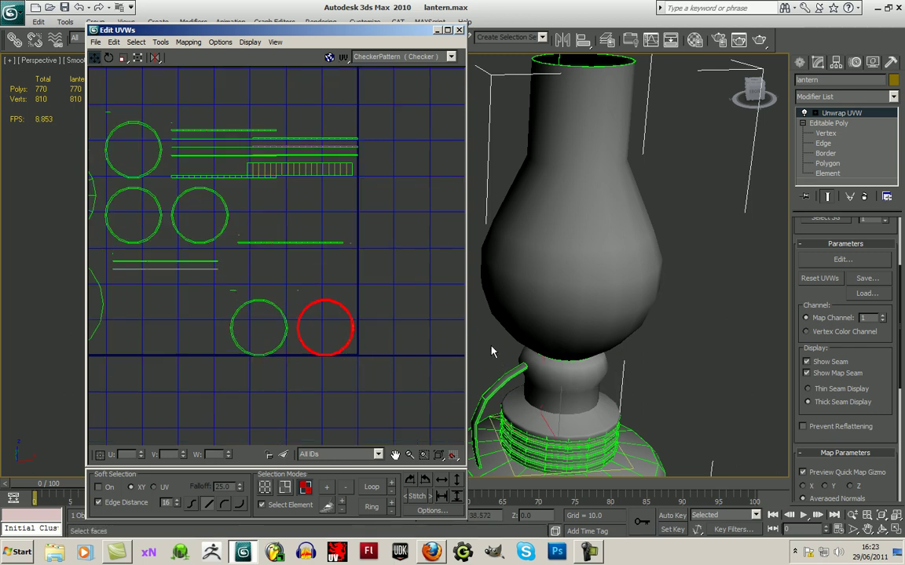
pyautogui.click(754, 88)
pyautogui.keyDown('alt'); pyautogui.moveTo(628, 267); pyautogui.dragTo(634, 245, button='middle'); pyautogui.keyUp('alt')
pyautogui.click(285, 331)
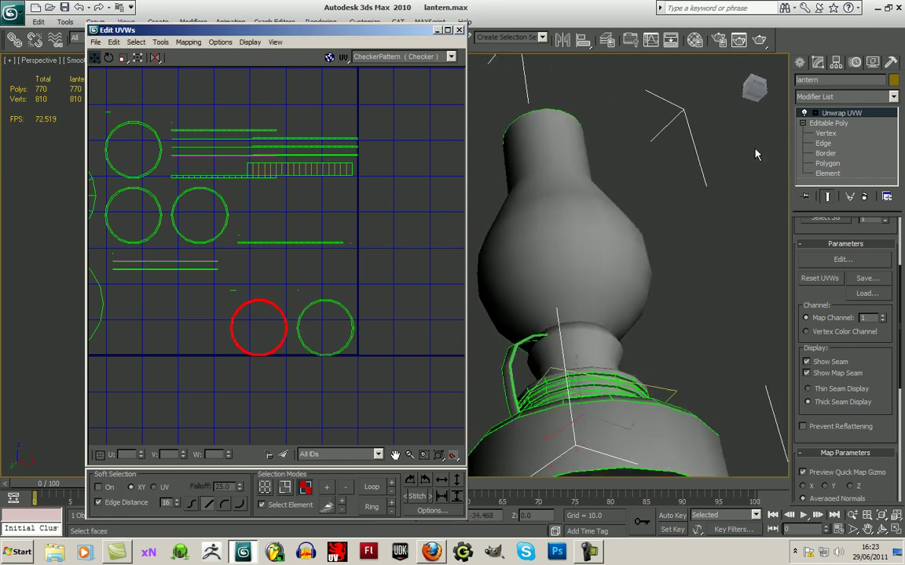
pyautogui.click(754, 88)
pyautogui.moveTo(754, 88); pyautogui.dragTo(732, 223)
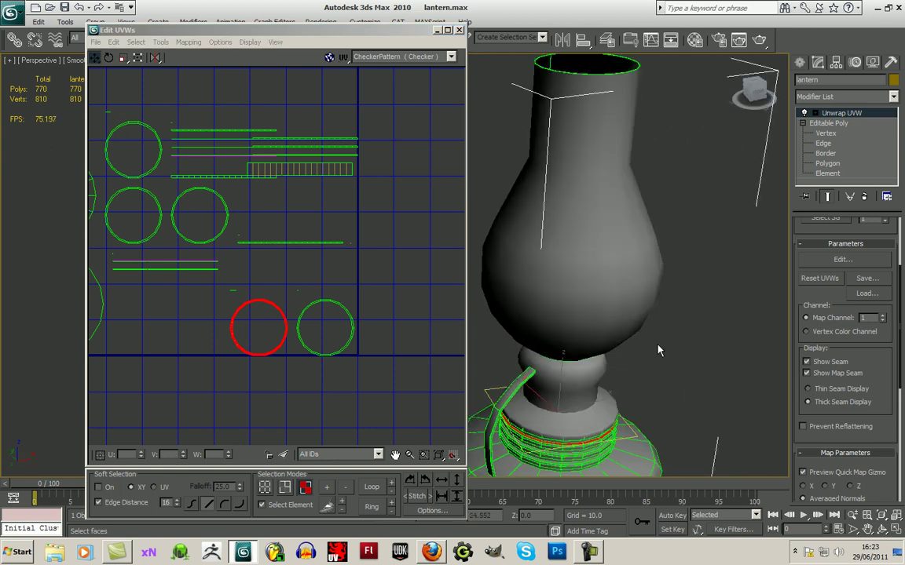
pyautogui.scroll(3, 645, 381)
pyautogui.moveTo(633, 400); pyautogui.dragTo(639, 281, button='middle')
pyautogui.scroll(2, 625, 388)
pyautogui.moveTo(618, 398); pyautogui.dragTo(572, 329, button='middle')
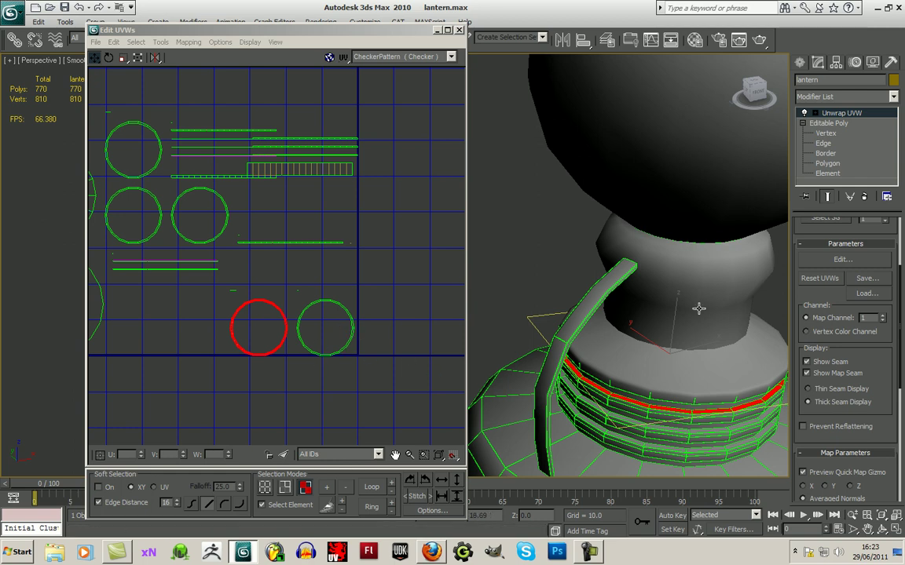
pyautogui.click(751, 95)
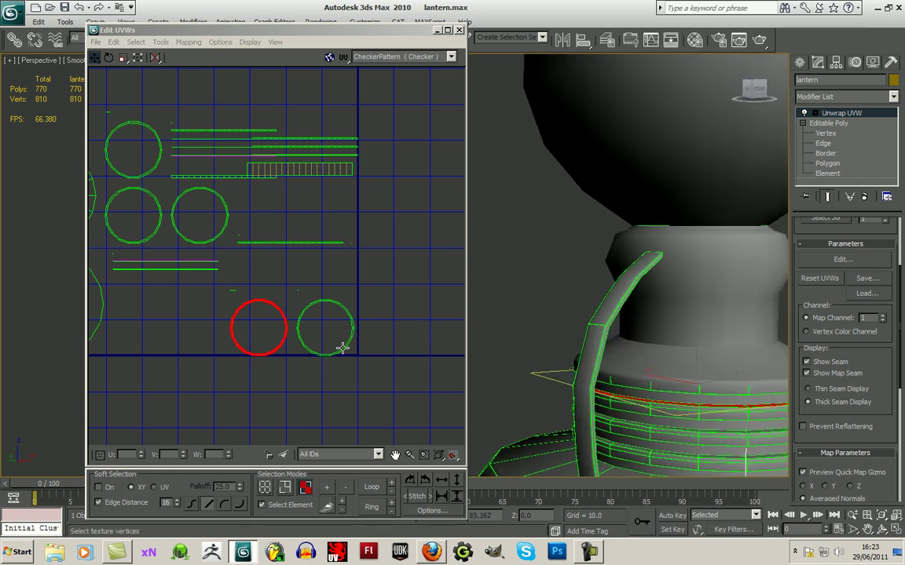
pyautogui.moveTo(323, 350); pyautogui.dragTo(347, 353, button='middle')
pyautogui.scroll(-3, 346, 352)
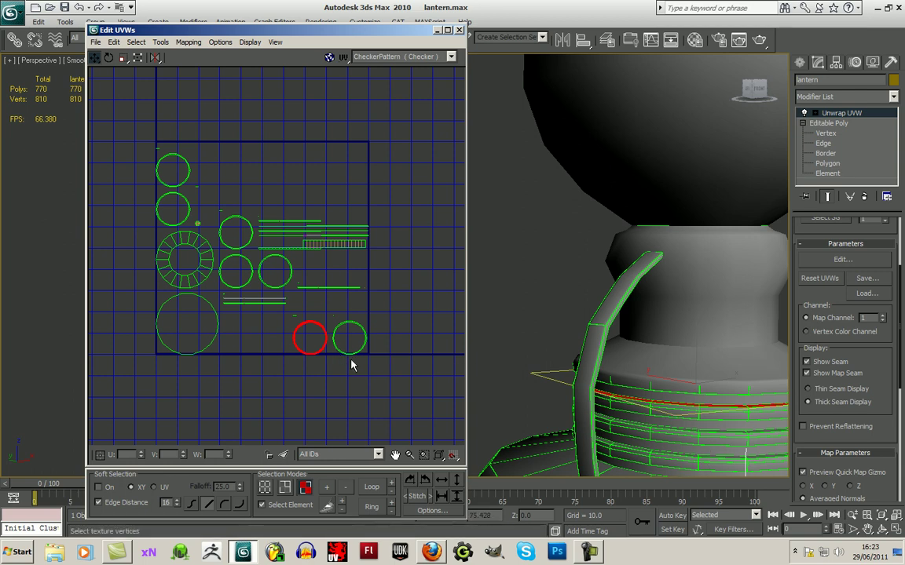
# Step: Pick the segmented ring shell, and a face of the bevel band on the lantern's base, to match them between model and UV layout
pyautogui.click(277, 362)
pyautogui.click(201, 270)
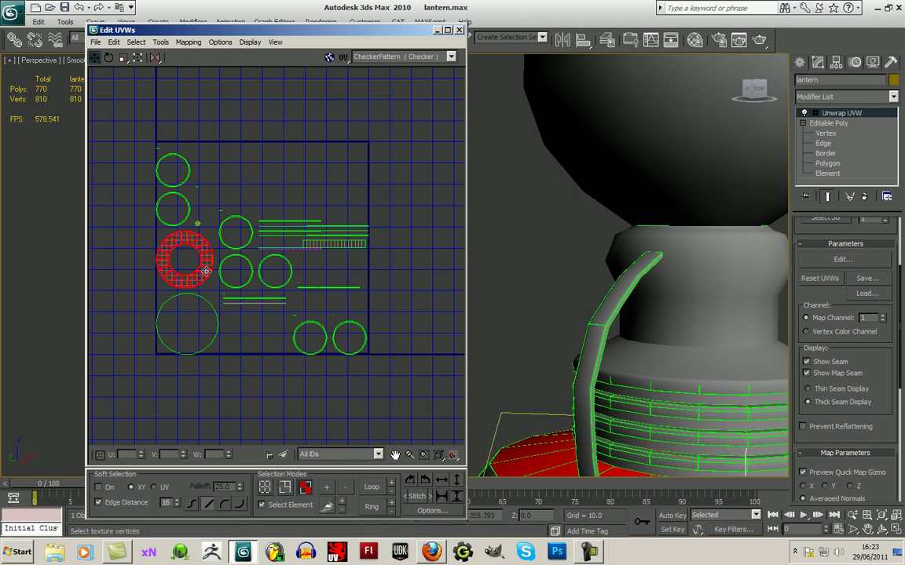
pyautogui.scroll(-4, 683, 356)
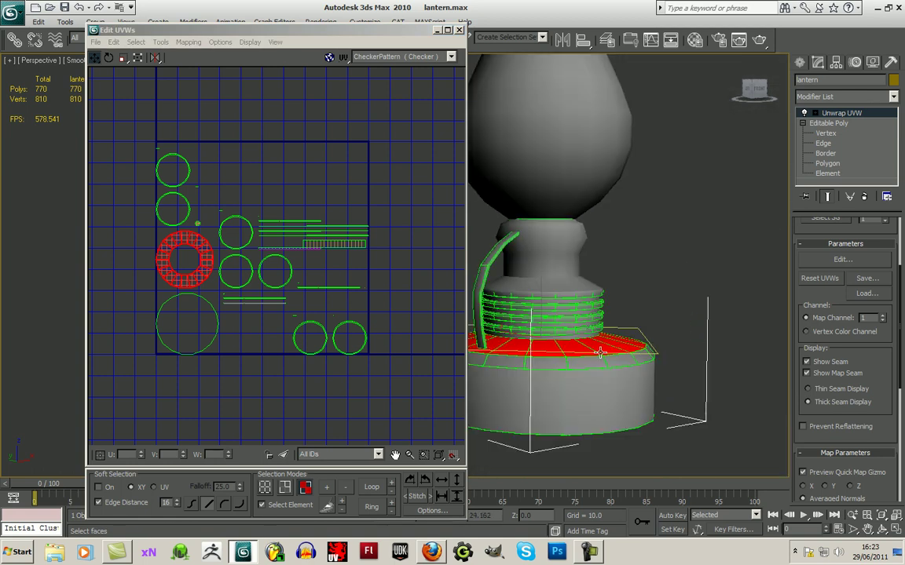
pyautogui.scroll(3, 610, 355)
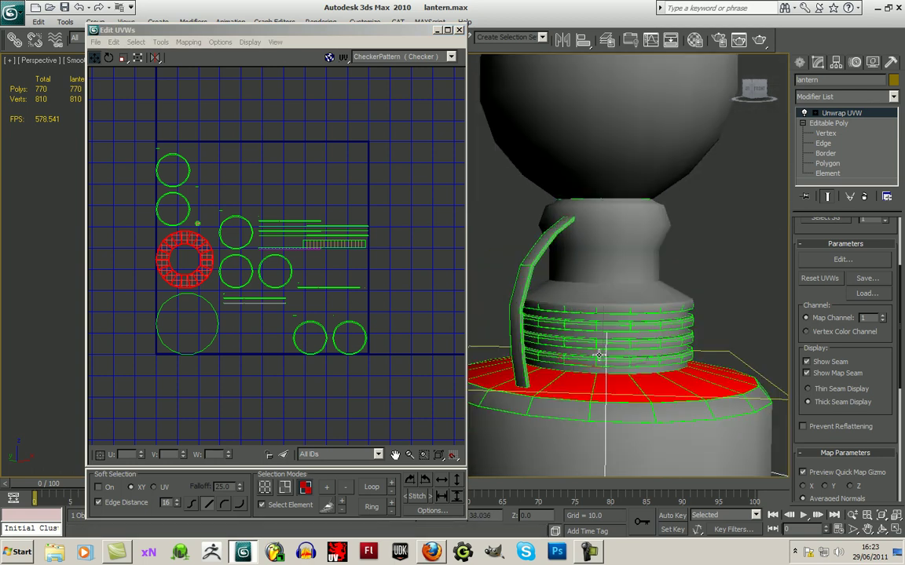
pyautogui.click(572, 406)
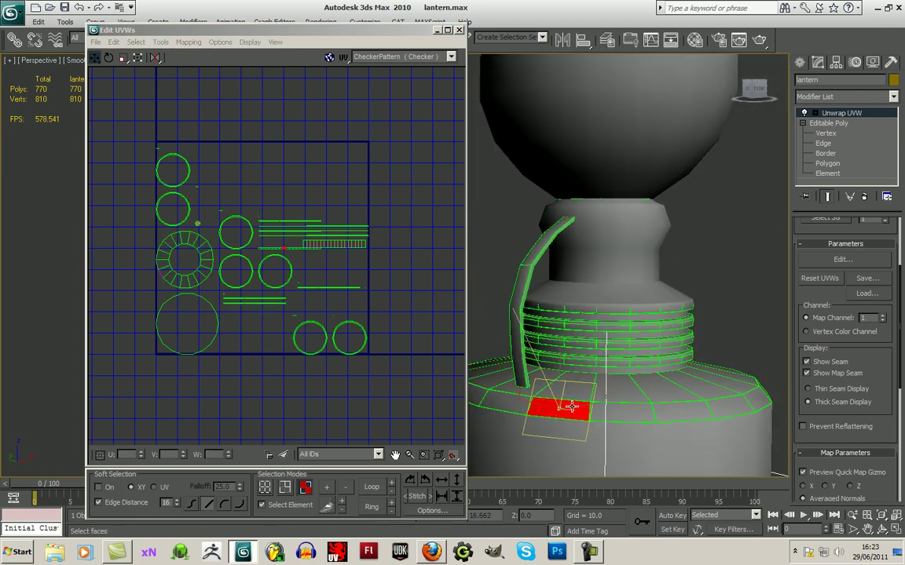
pyautogui.click(294, 258)
pyautogui.scroll(2, 294, 255)
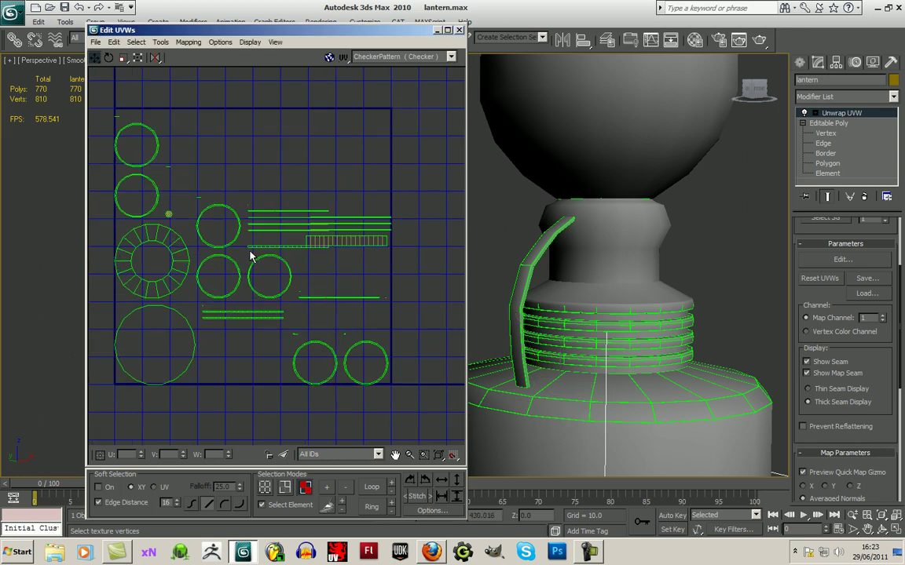
# Step: Select the wide segmented strip and the thin segmented strip touching it, and move both below the UV tile
pyautogui.click(295, 257)
pyautogui.click(333, 245)
pyautogui.click(333, 245)
pyautogui.scroll(-2, 353, 263)
pyautogui.moveTo(346, 249); pyautogui.dragTo(297, 340)
pyautogui.click(312, 364)
pyautogui.scroll(3, 300, 372)
pyautogui.moveTo(269, 355); pyautogui.dragTo(299, 346, button='middle')
pyautogui.scroll(3, 322, 302)
pyautogui.scroll(-3, 284, 270)
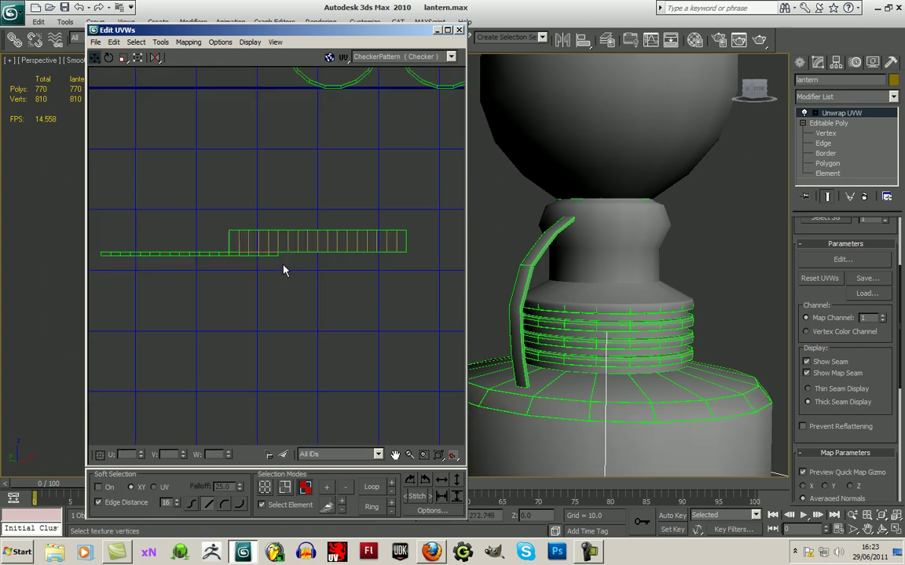
# Step: With Select Element off, detach the thin strip's faces that extend past the wide strip and move them under the wide strip's far end
pyautogui.moveTo(467, 301); pyautogui.dragTo(651, 301)
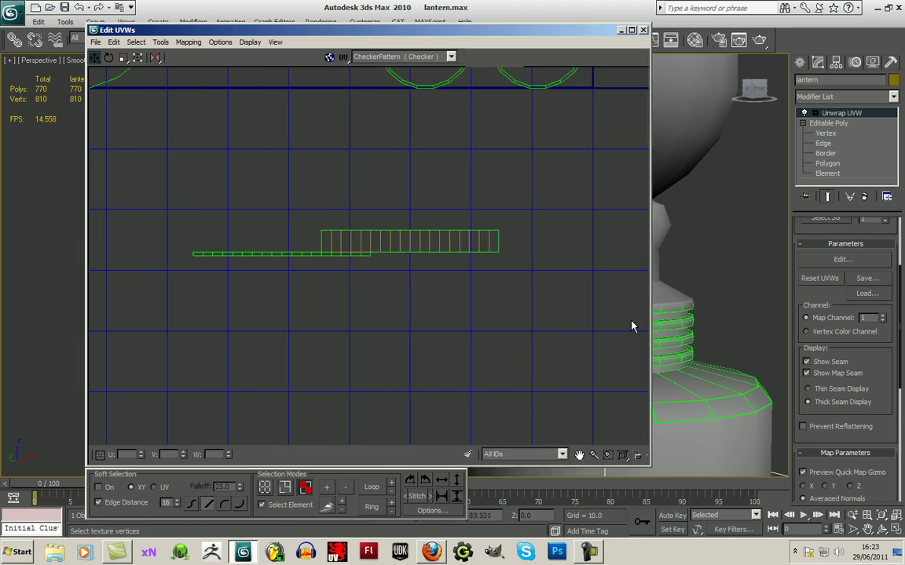
pyautogui.click(262, 505)
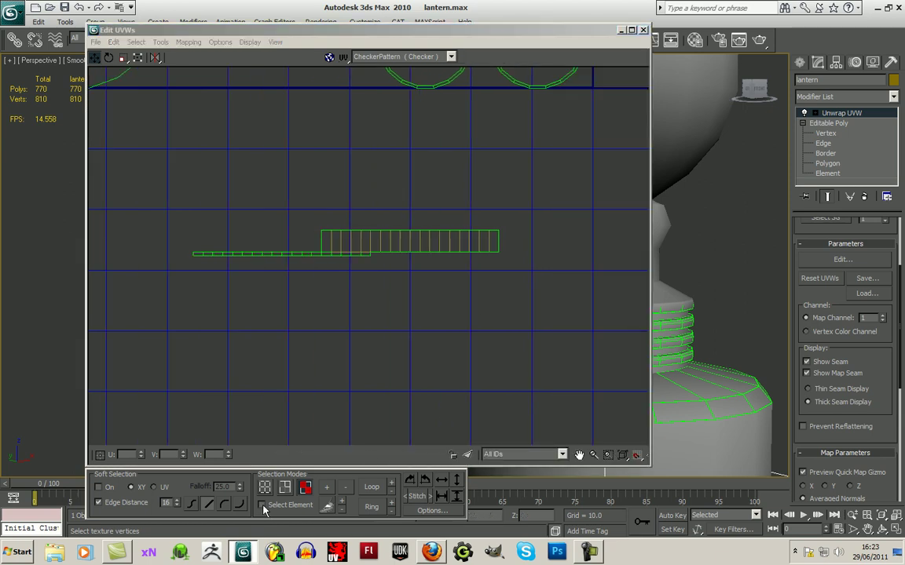
pyautogui.moveTo(176, 249); pyautogui.dragTo(318, 283)
pyautogui.rightClick(290, 254)
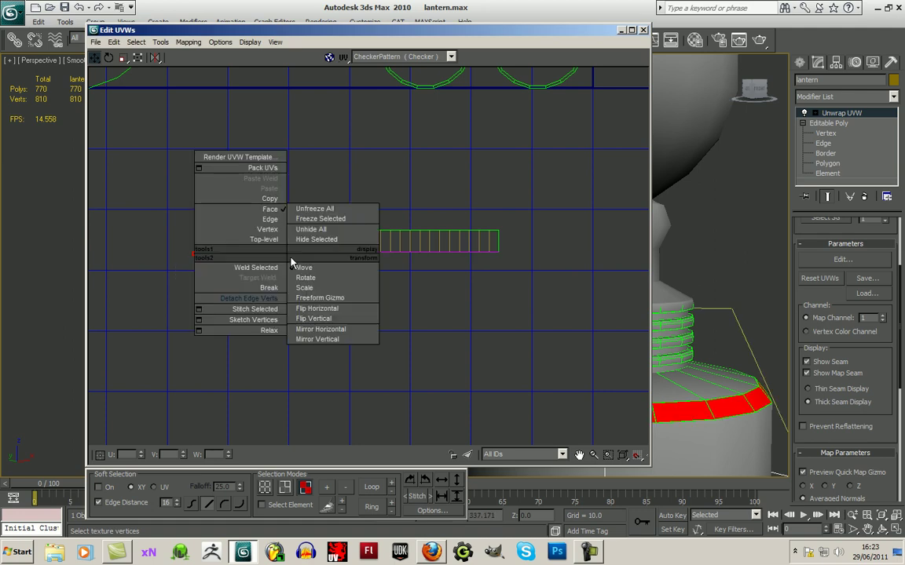
pyautogui.click(247, 303)
pyautogui.moveTo(296, 255); pyautogui.dragTo(475, 257)
pyautogui.scroll(5, 471, 267)
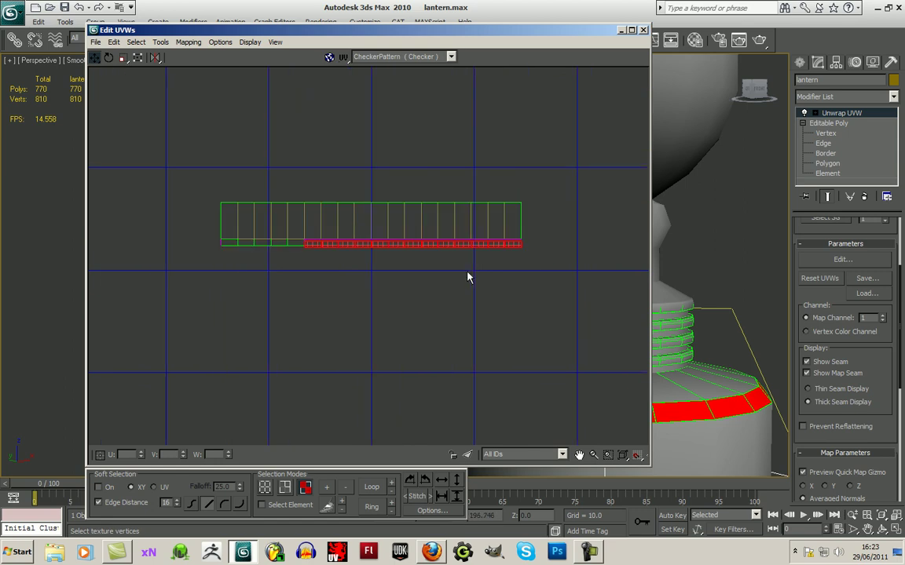
pyautogui.moveTo(361, 230); pyautogui.dragTo(361, 226)
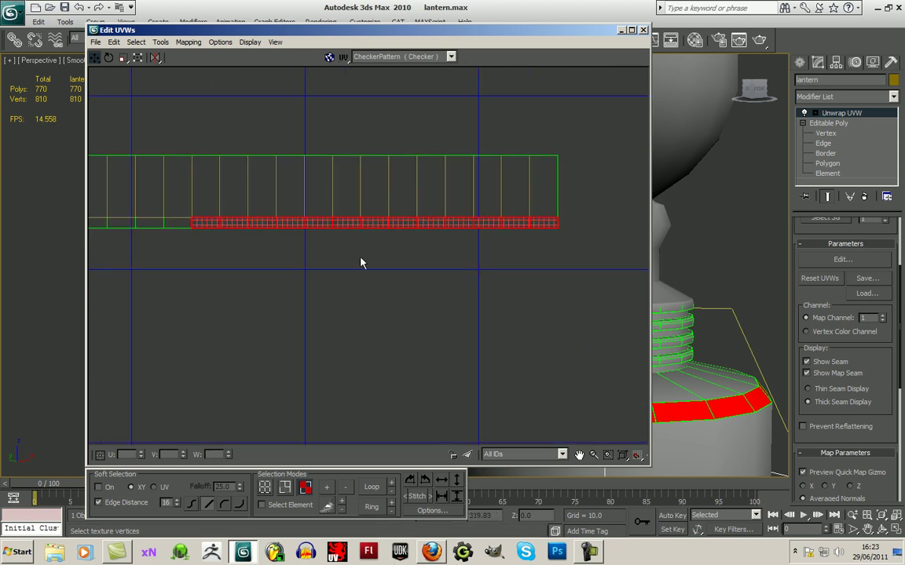
# Step: Align the detached thin piece exactly with the wide strip's lower edge and weld the piece's own faces together
pyautogui.click(384, 333)
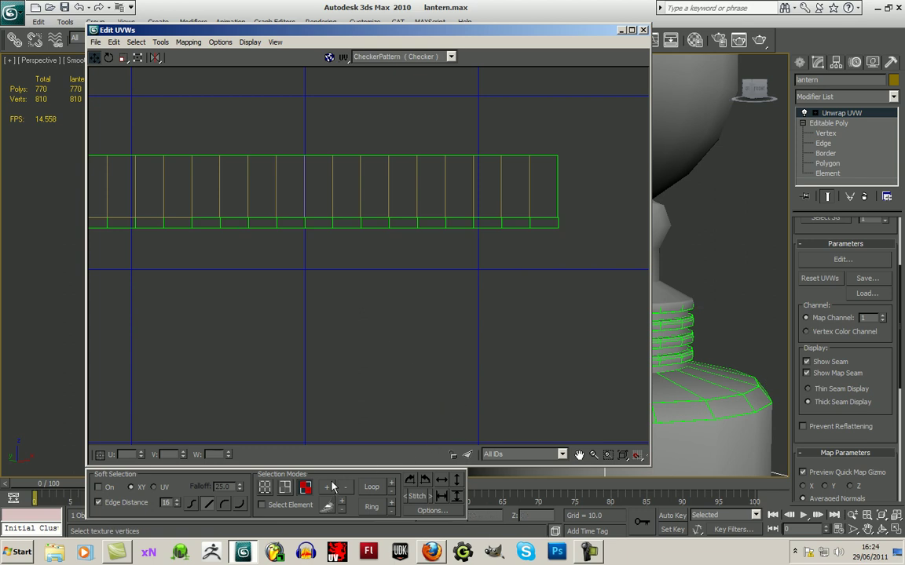
pyautogui.click(264, 487)
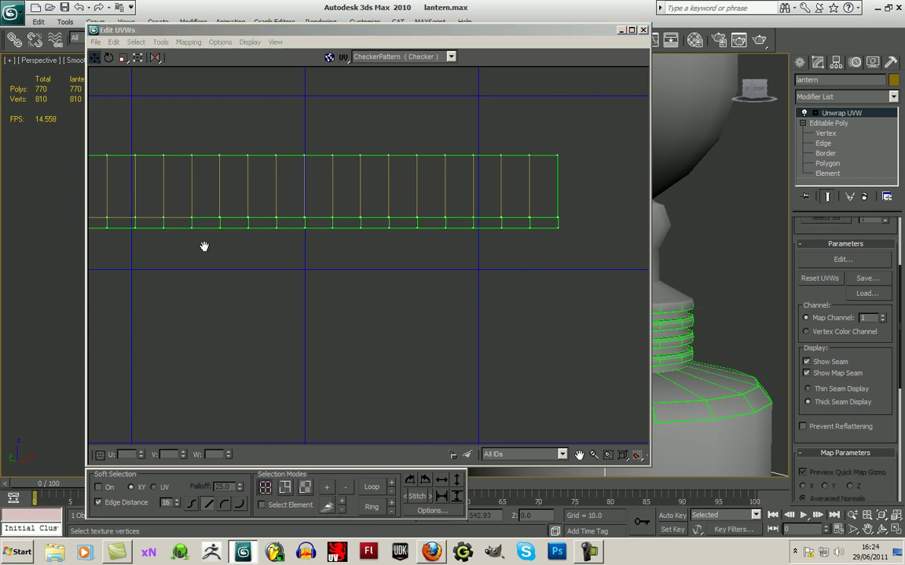
pyautogui.moveTo(205, 251); pyautogui.dragTo(317, 316, button='middle')
pyautogui.scroll(3, 316, 316)
pyautogui.click(288, 255)
pyautogui.scroll(3, 304, 306)
pyautogui.moveTo(264, 189); pyautogui.dragTo(275, 247, button='middle')
pyautogui.click(340, 339)
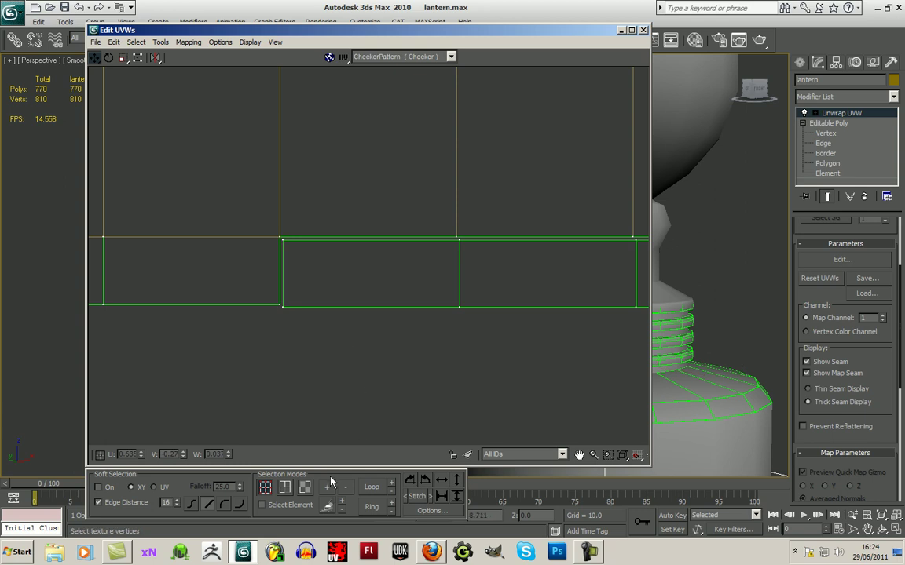
pyautogui.click(307, 488)
pyautogui.click(373, 296)
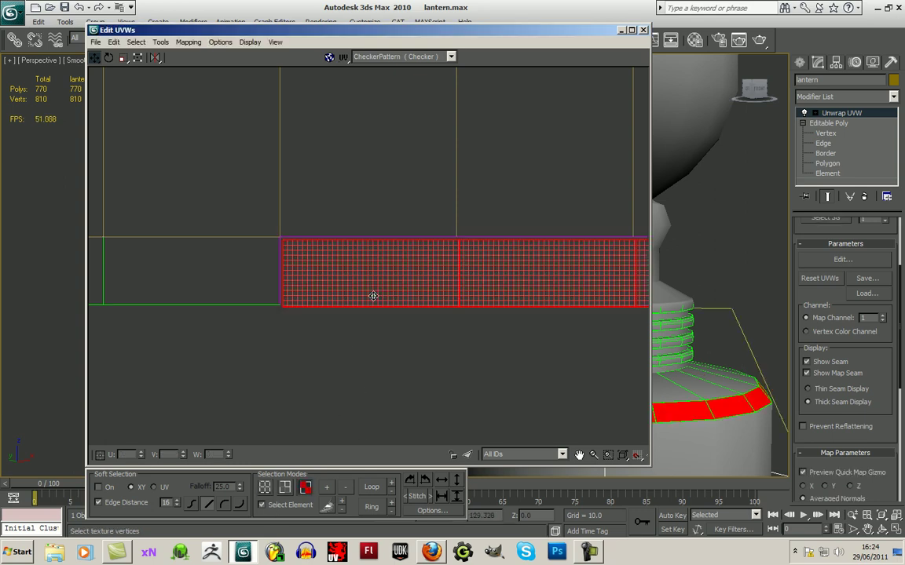
pyautogui.moveTo(407, 291); pyautogui.dragTo(404, 284)
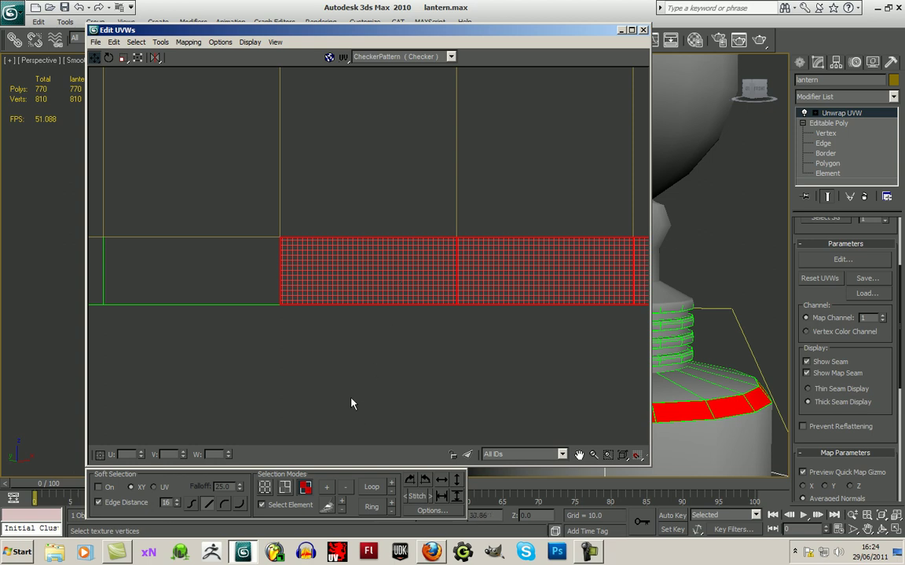
pyautogui.rightClick(335, 280)
pyautogui.click(340, 338)
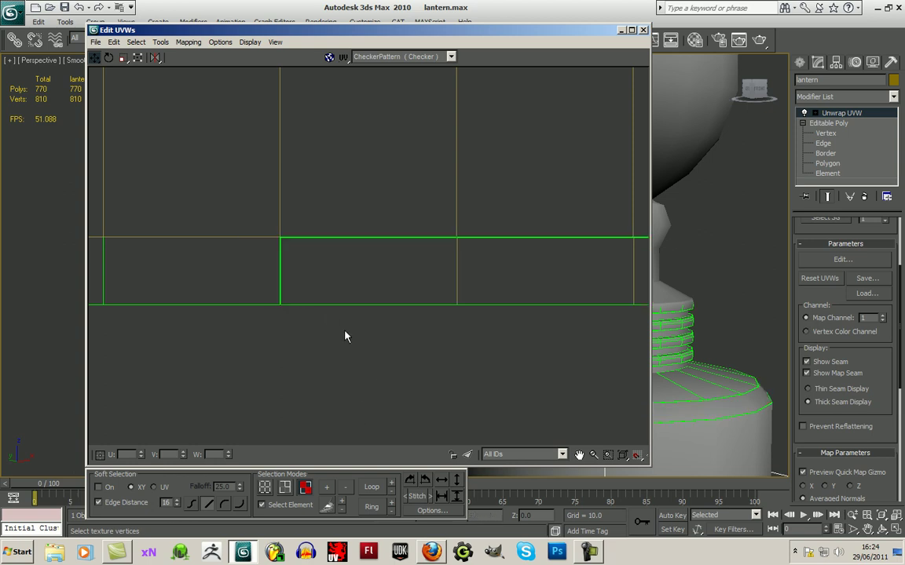
pyautogui.click(285, 488)
pyautogui.moveTo(271, 269)
pyautogui.mouseDown()
pyautogui.moveTo(286, 281)
pyautogui.moveTo(274, 280)
pyautogui.mouseUp()
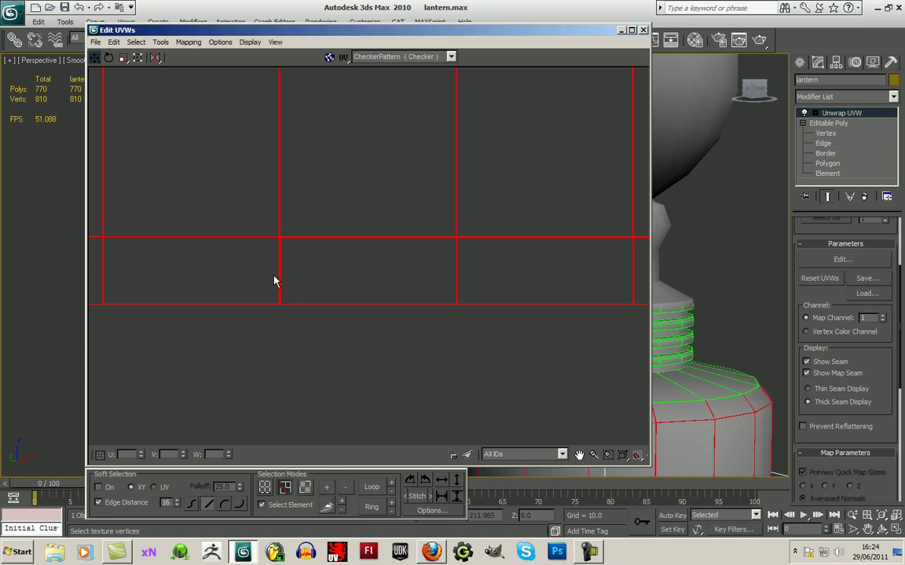
pyautogui.click(291, 487)
# Step: Turn off Select Element and target weld the thin piece's left-end vertices to the neighbouring thin strip and the wide strip
pyautogui.click(266, 489)
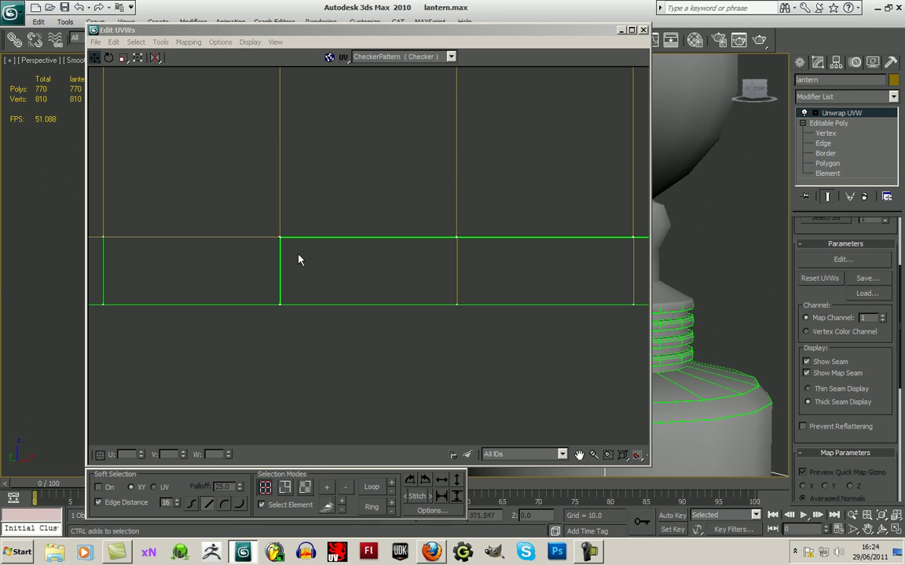
pyautogui.click(272, 507)
pyautogui.moveTo(281, 237)
pyautogui.mouseDown()
pyautogui.moveTo(313, 276)
pyautogui.moveTo(280, 239)
pyautogui.mouseUp()
pyautogui.click(281, 305)
pyautogui.click(458, 239)
pyautogui.moveTo(456, 305); pyautogui.dragTo(460, 307)
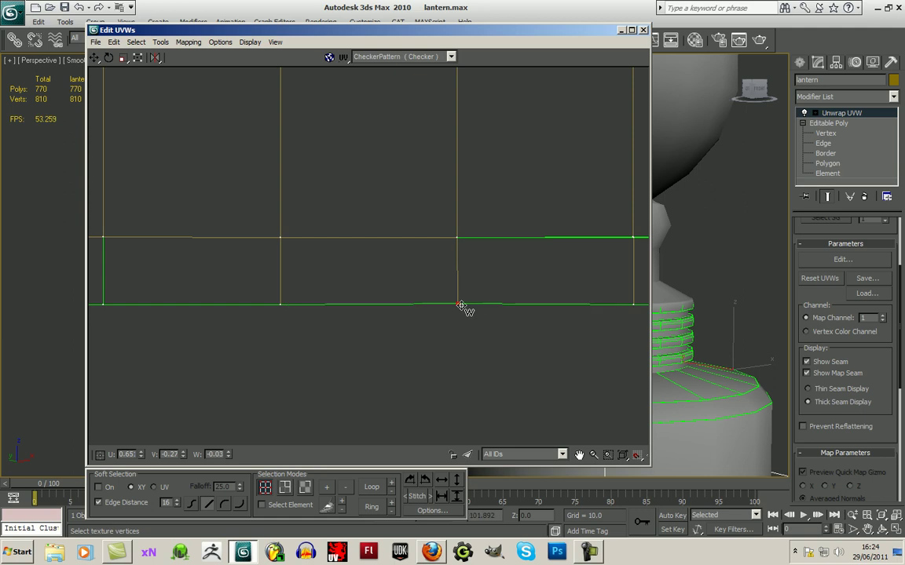
# Step: Target weld the coincident vertex pairs one by one along the seam between the wide and thin strips, working towards the strips' far end
pyautogui.moveTo(349, 301); pyautogui.dragTo(337, 322, button='middle')
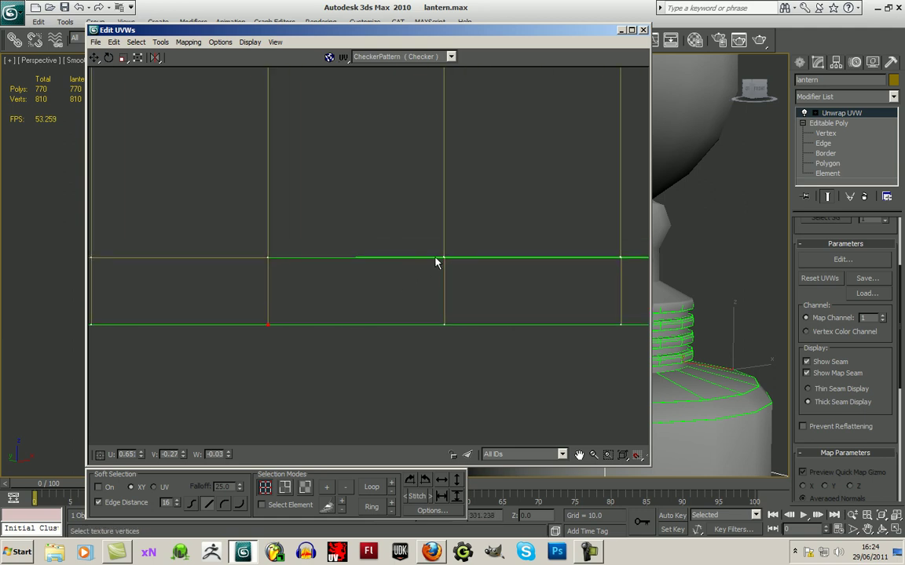
pyautogui.moveTo(444, 258); pyautogui.dragTo(377, 304, button='middle')
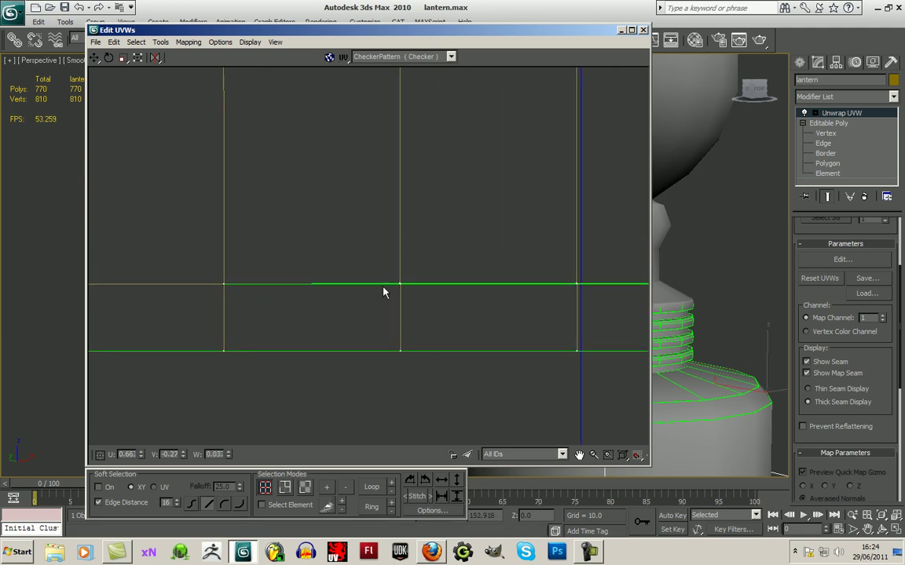
pyautogui.moveTo(289, 303); pyautogui.dragTo(294, 326, button='middle')
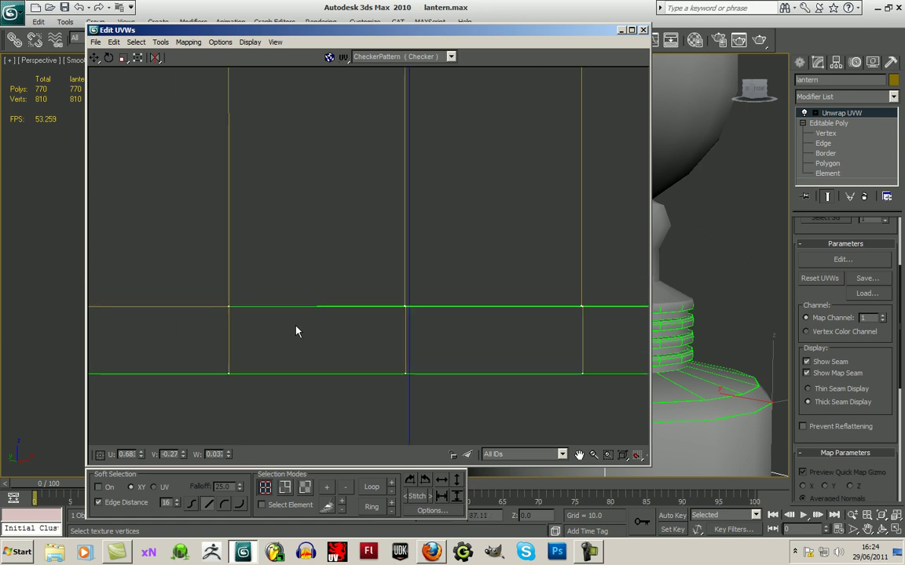
pyautogui.scroll(-2, 440, 322)
pyautogui.click(410, 323)
pyautogui.moveTo(410, 323); pyautogui.dragTo(409, 322)
pyautogui.moveTo(502, 345); pyautogui.dragTo(326, 368, button='middle')
pyautogui.moveTo(375, 354); pyautogui.dragTo(397, 351, button='middle')
pyautogui.moveTo(391, 343); pyautogui.dragTo(391, 344)
pyautogui.moveTo(477, 363); pyautogui.dragTo(318, 367, button='middle')
pyautogui.moveTo(371, 347)
pyautogui.mouseDown()
pyautogui.moveTo(373, 359)
pyautogui.moveTo(370, 347)
pyautogui.mouseUp()
pyautogui.moveTo(370, 347); pyautogui.dragTo(387, 356, button='middle')
pyautogui.moveTo(386, 356)
pyautogui.mouseDown()
pyautogui.moveTo(392, 369)
pyautogui.moveTo(390, 358)
pyautogui.mouseUp()
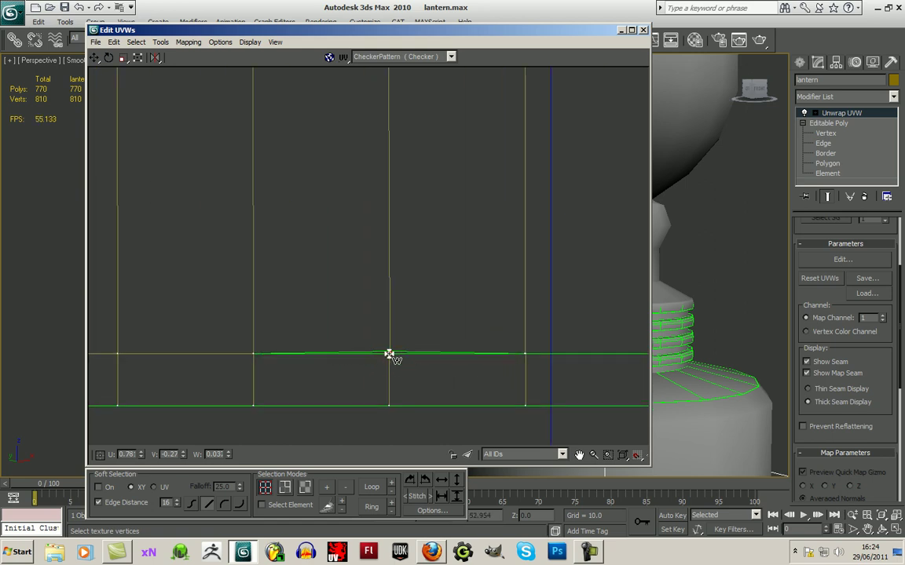
pyautogui.moveTo(489, 367); pyautogui.dragTo(364, 354, button='middle')
pyautogui.moveTo(400, 356)
pyautogui.mouseDown()
pyautogui.moveTo(404, 373)
pyautogui.moveTo(404, 357)
pyautogui.mouseUp()
pyautogui.moveTo(475, 367); pyautogui.dragTo(310, 376, button='middle')
pyautogui.moveTo(372, 364)
pyautogui.mouseDown()
pyautogui.moveTo(373, 374)
pyautogui.moveTo(372, 364)
pyautogui.mouseUp()
# Step: Pull the next-to-last seam vertices apart, target weld them back at the seam line, and weld the final pair at the strips' far end
pyautogui.moveTo(500, 367); pyautogui.dragTo(512, 308)
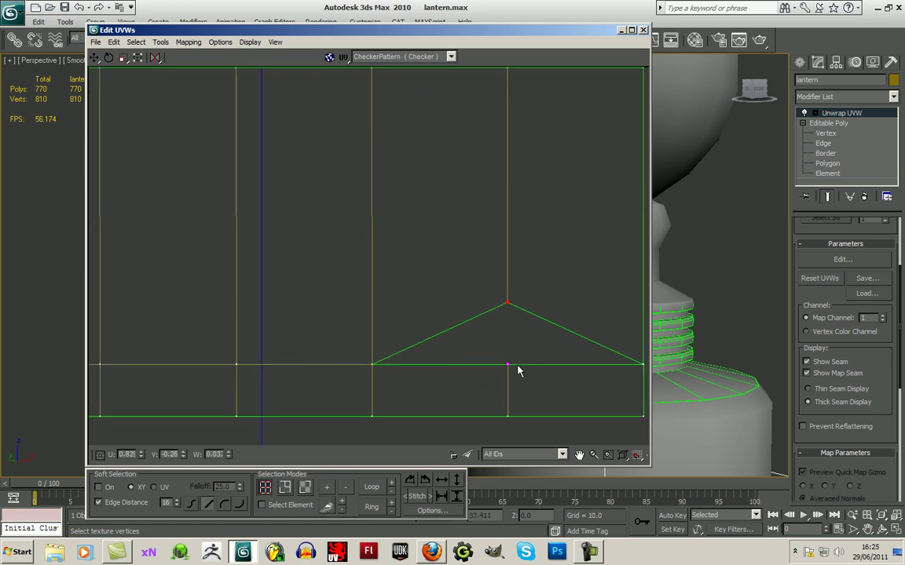
pyautogui.moveTo(507, 365); pyautogui.dragTo(510, 387)
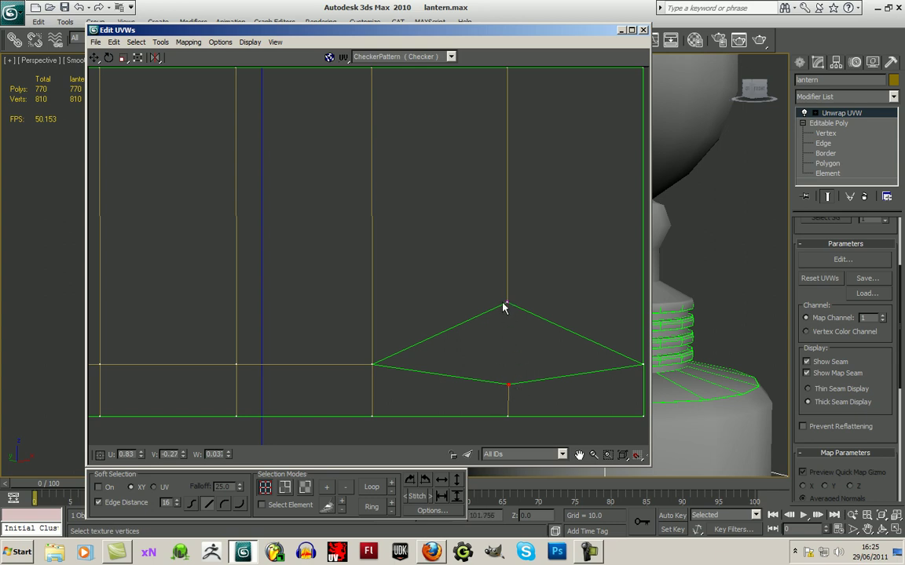
pyautogui.moveTo(508, 385); pyautogui.dragTo(507, 364)
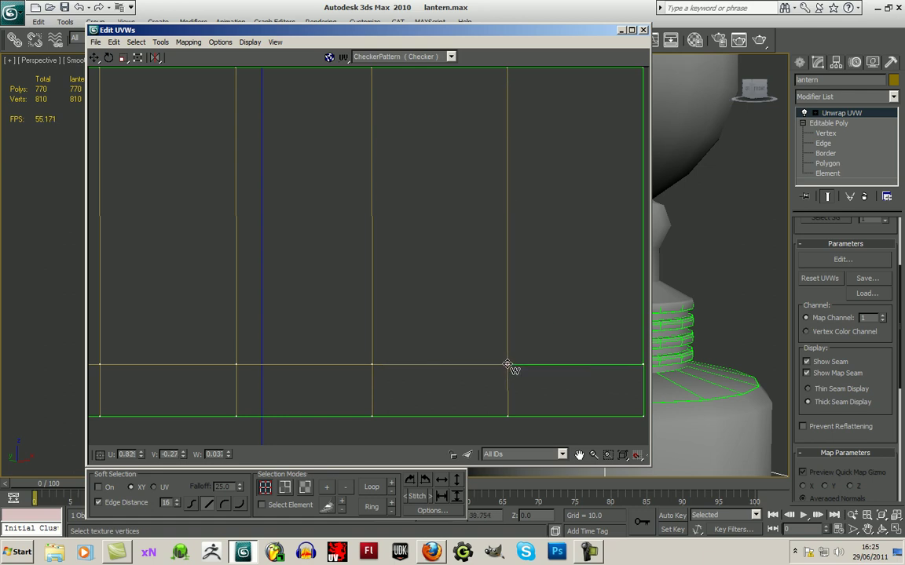
pyautogui.moveTo(507, 365); pyautogui.dragTo(306, 369, button='middle')
pyautogui.moveTo(387, 354)
pyautogui.mouseDown()
pyautogui.moveTo(392, 384)
pyautogui.moveTo(387, 355)
pyautogui.mouseUp()
# Step: In face mode with Select Element on, move the joined base side strip outside the UV tile, directly below the main shell
pyautogui.moveTo(427, 384); pyautogui.dragTo(563, 329, button='middle')
pyautogui.scroll(-10, 355, 309)
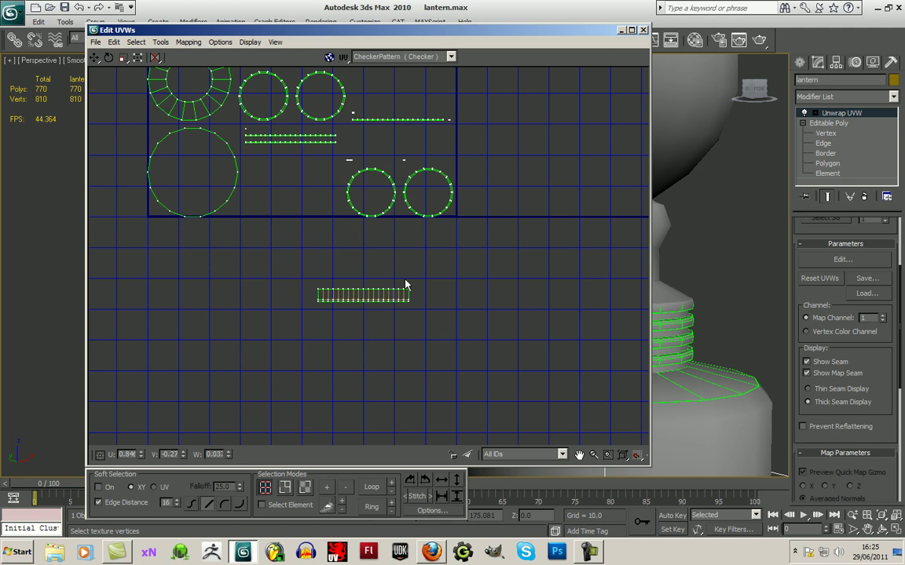
pyautogui.scroll(-3, 333, 297)
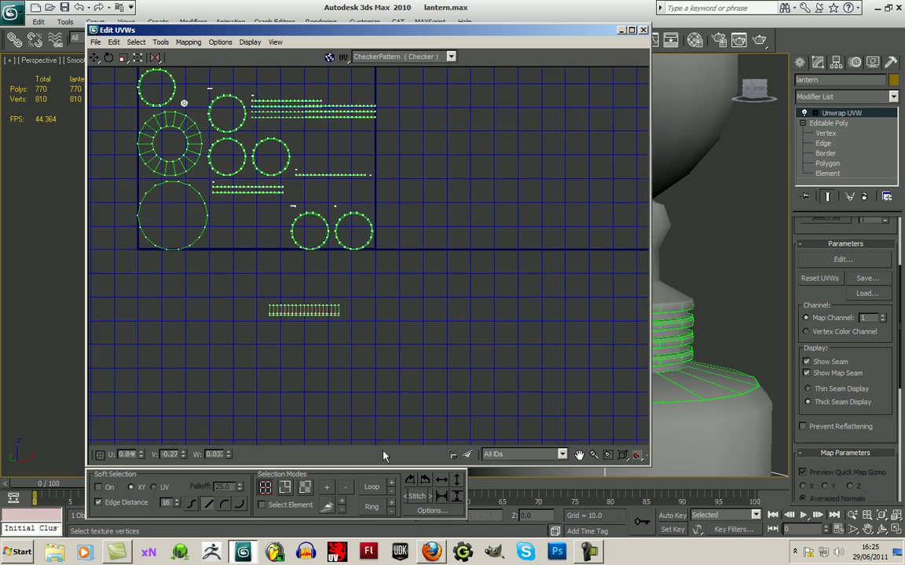
pyautogui.moveTo(357, 256); pyautogui.dragTo(444, 287, button='middle')
pyautogui.scroll(-3, 462, 294)
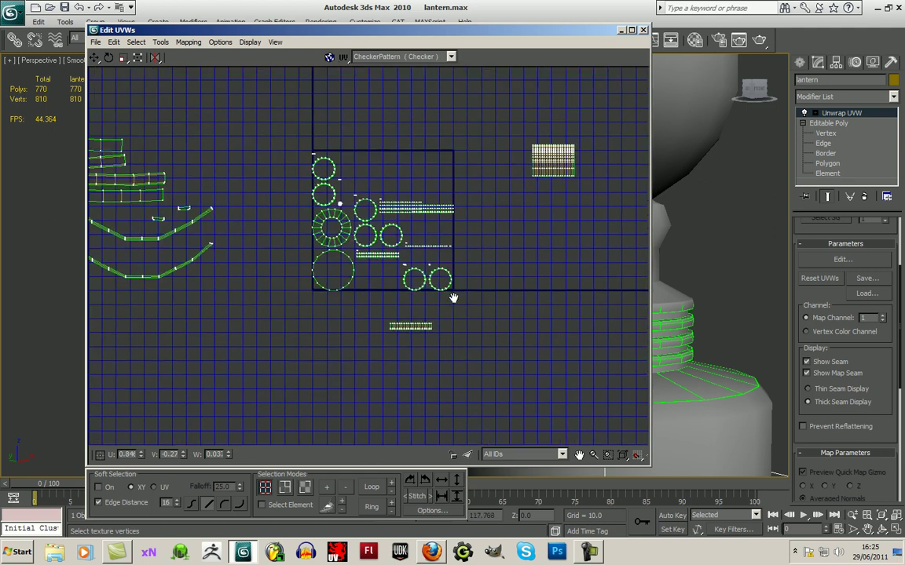
pyautogui.click(274, 505)
pyautogui.click(304, 489)
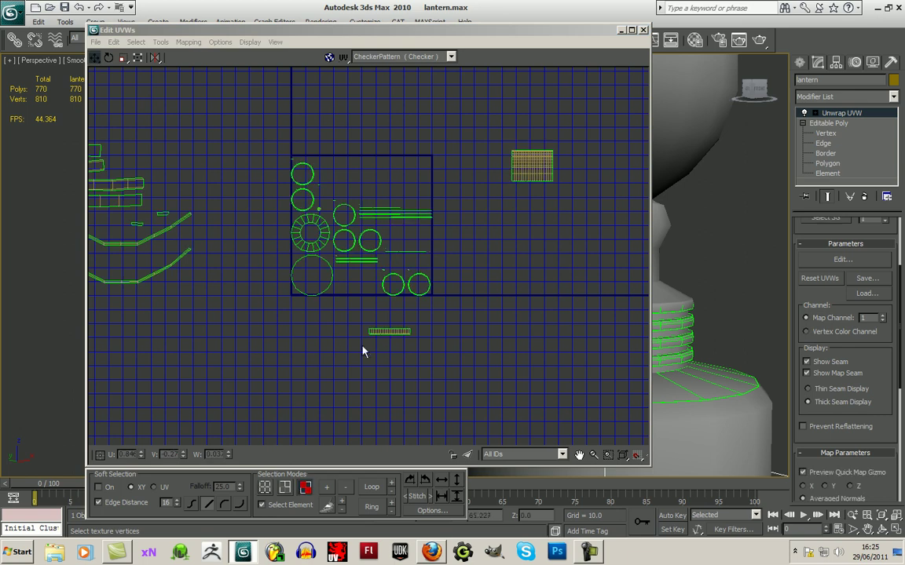
pyautogui.click(399, 330)
pyautogui.moveTo(400, 331); pyautogui.dragTo(541, 189)
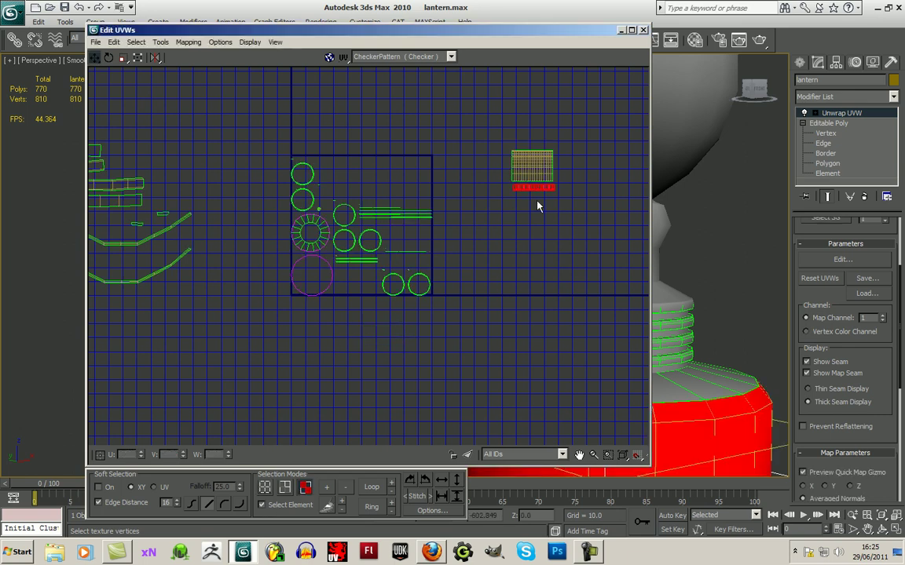
pyautogui.click(506, 241)
# Step: Move the segmented ring shell out of the UV tile to just below the base side strip and deselect it
pyautogui.click(322, 239)
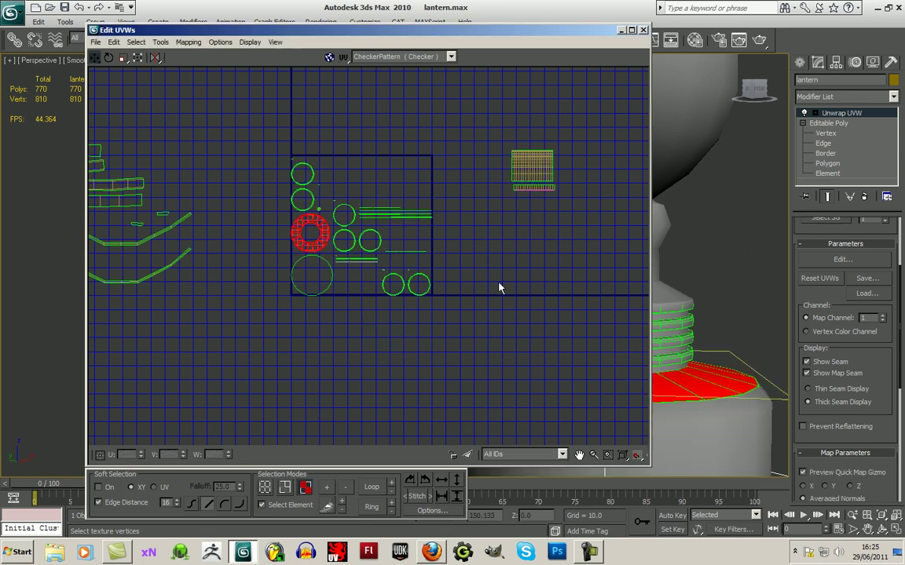
pyautogui.moveTo(451, 237); pyautogui.dragTo(256, 264, button='middle')
pyautogui.moveTo(233, 275); pyautogui.dragTo(452, 264)
pyautogui.click(382, 307)
# Step: Select the large circle shell and narrow the UV editor window so the matching underside of the lantern's base can be seen
pyautogui.click(234, 306)
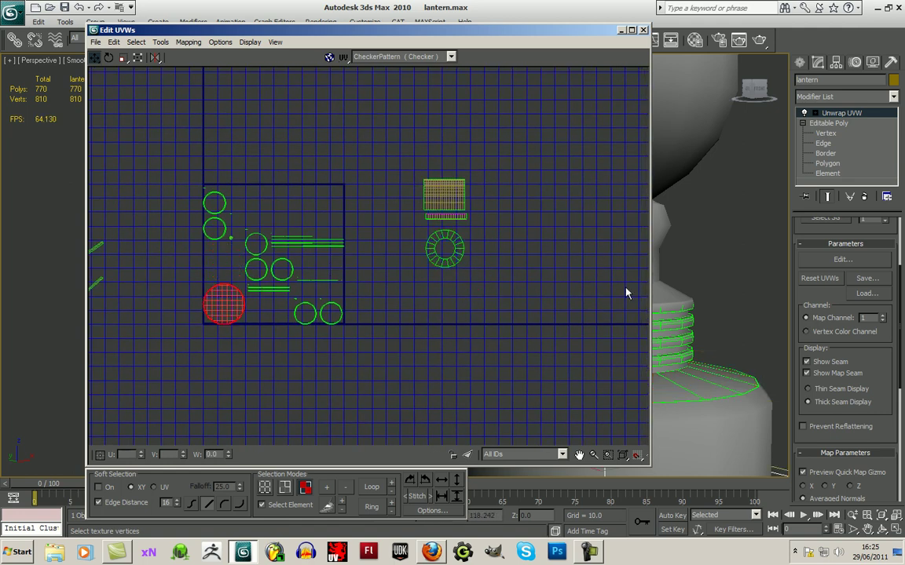
pyautogui.moveTo(755, 89)
pyautogui.mouseDown()
pyautogui.moveTo(747, 43)
pyautogui.moveTo(752, 88)
pyautogui.mouseUp()
pyautogui.moveTo(258, 328); pyautogui.dragTo(252, 327, button='middle')
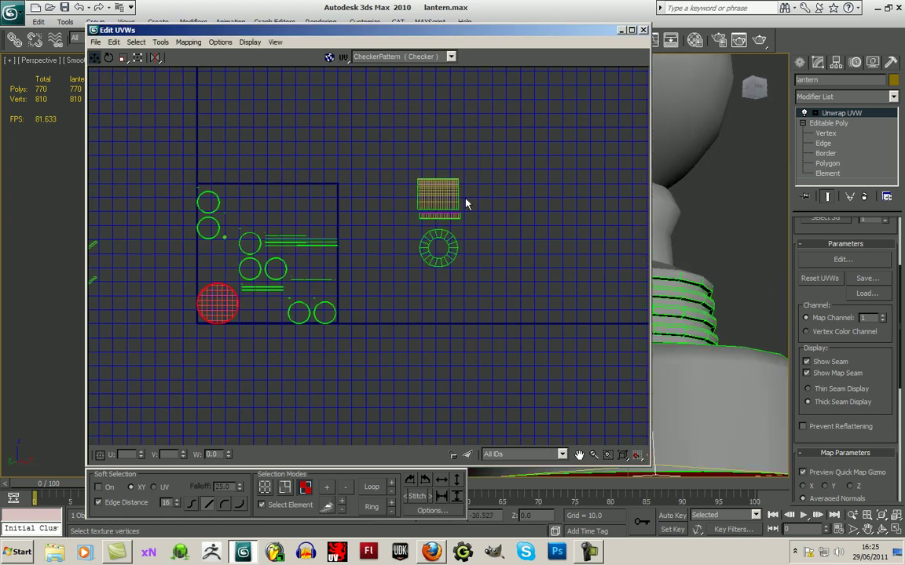
pyautogui.moveTo(421, 36); pyautogui.dragTo(333, 41)
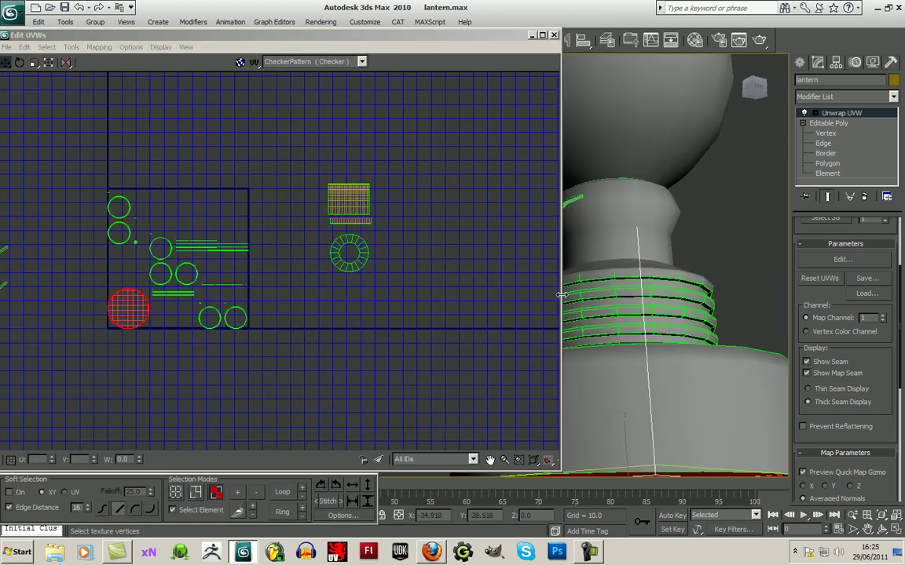
pyautogui.moveTo(563, 294); pyautogui.dragTo(390, 294)
pyautogui.moveTo(247, 37); pyautogui.dragTo(320, 27)
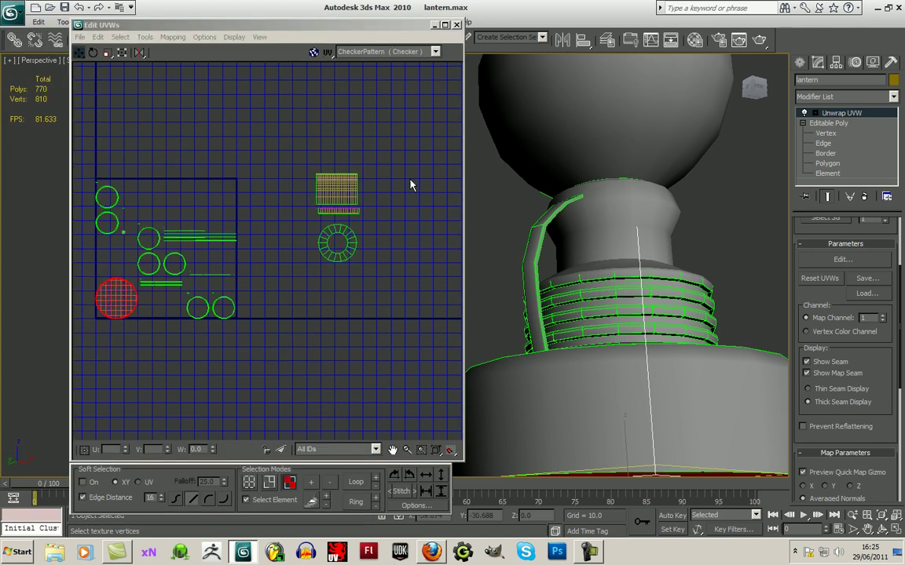
pyautogui.scroll(-5, 541, 264)
pyautogui.scroll(3, 533, 263)
pyautogui.moveTo(533, 262); pyautogui.dragTo(595, 302, button='middle')
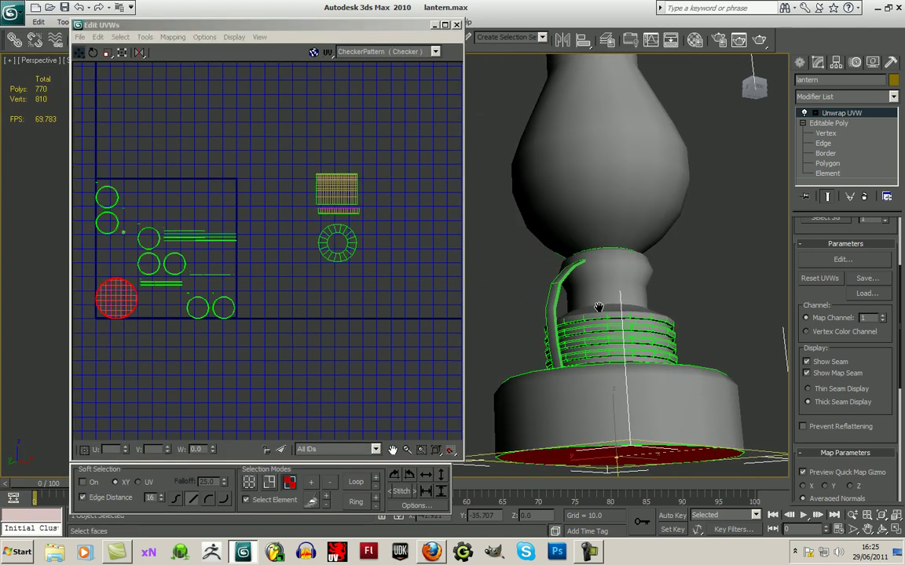
pyautogui.moveTo(263, 268); pyautogui.dragTo(296, 269, button='middle')
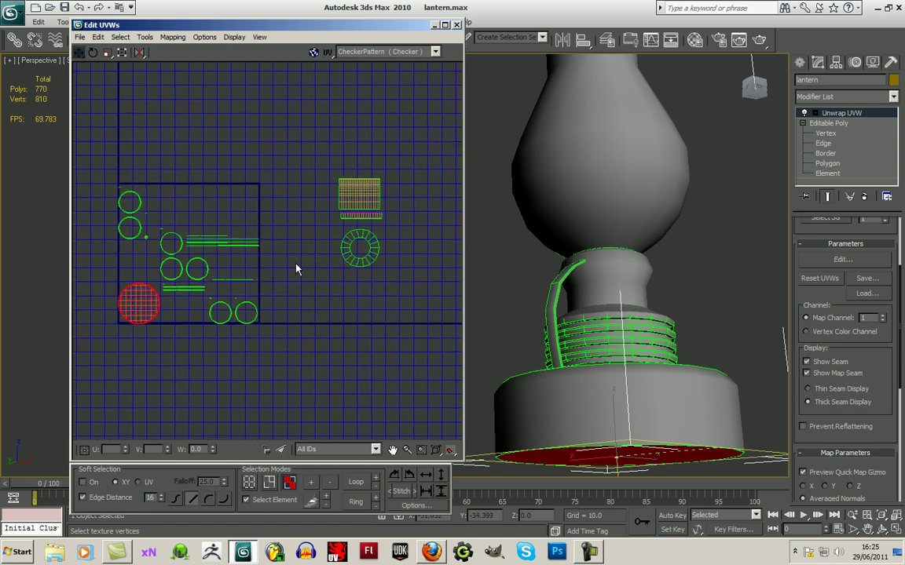
# Step: Close the UV editor and switch to a three-viewport layout with two stacked views beside one tall view, all shown together
pyautogui.click(456, 25)
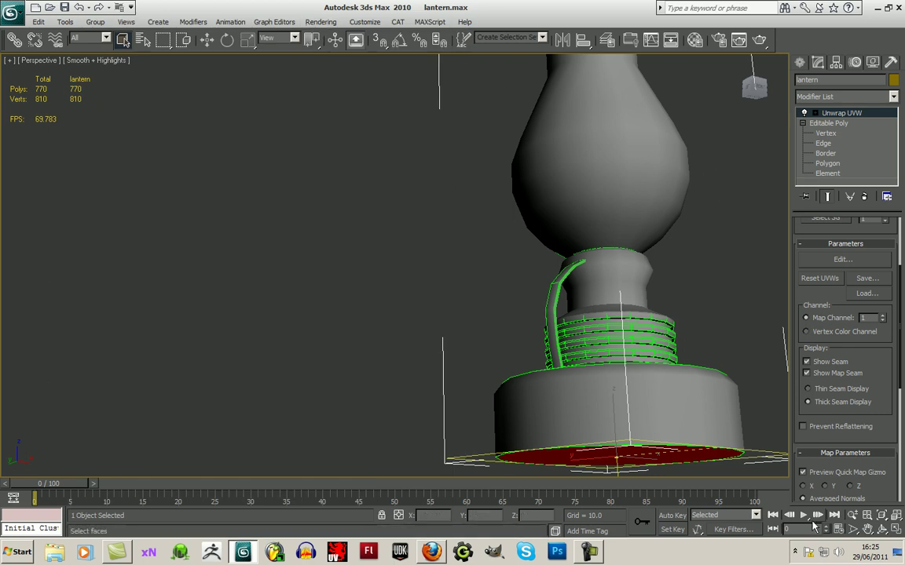
pyautogui.rightClick(853, 520)
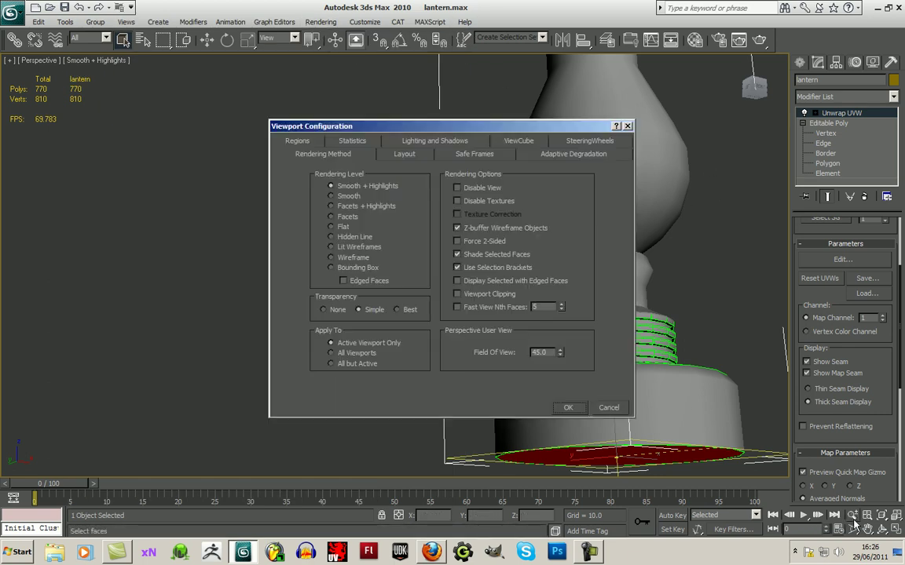
pyautogui.click(404, 154)
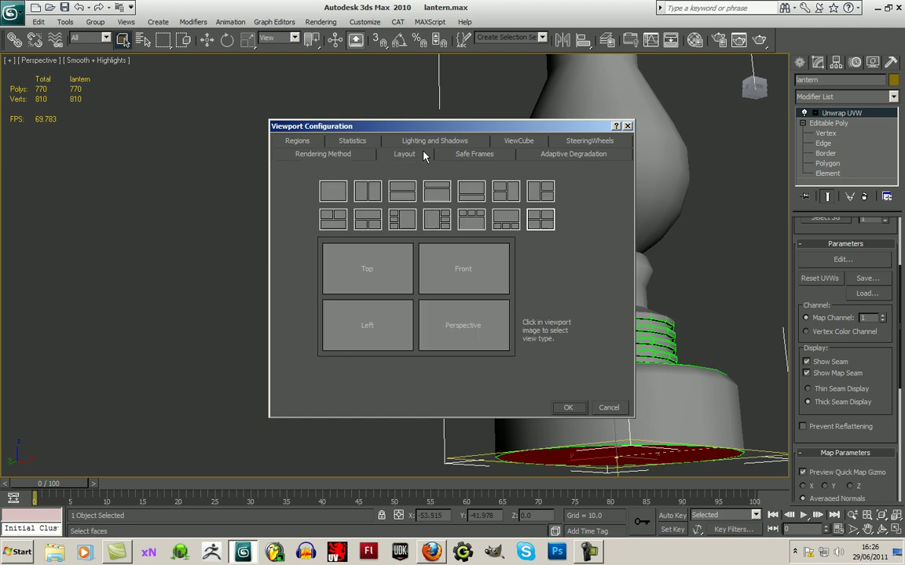
pyautogui.click(511, 200)
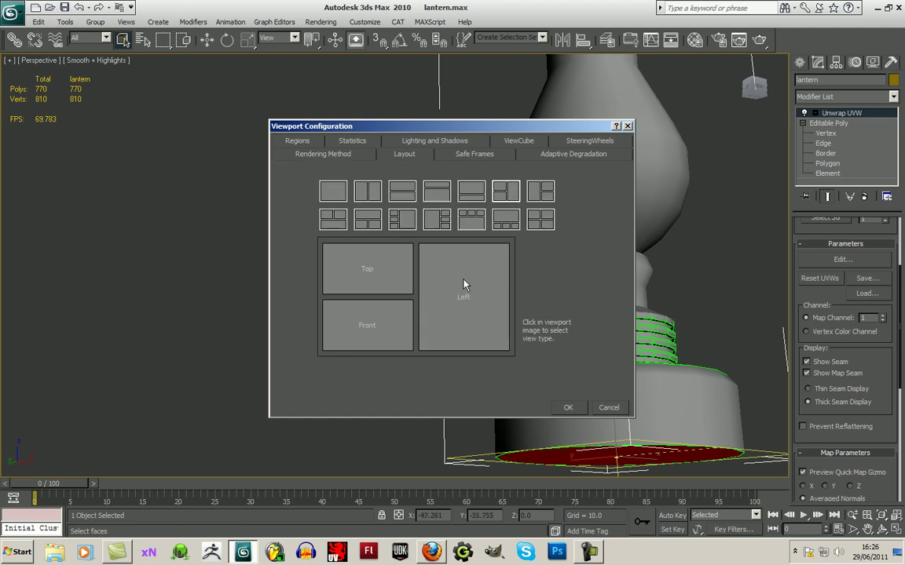
pyautogui.click(568, 409)
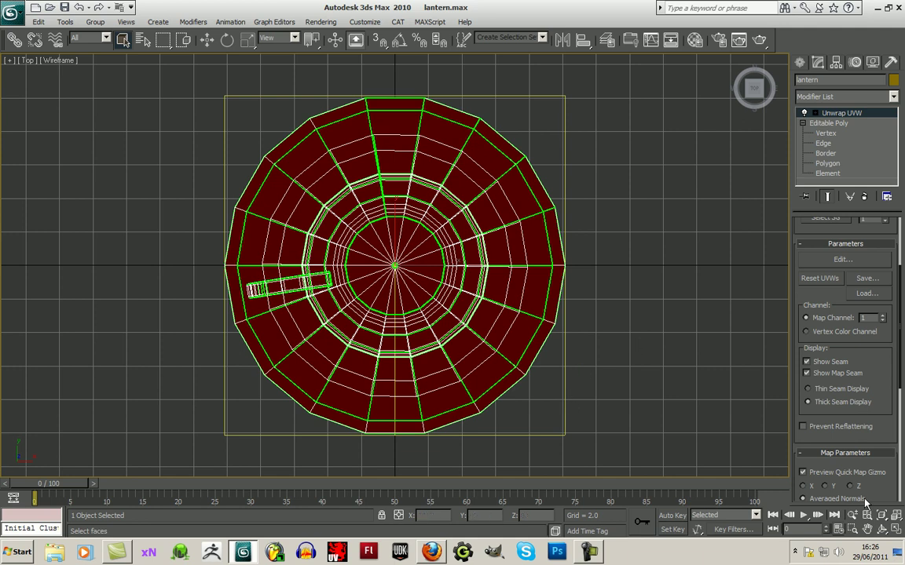
pyautogui.rightClick(867, 523)
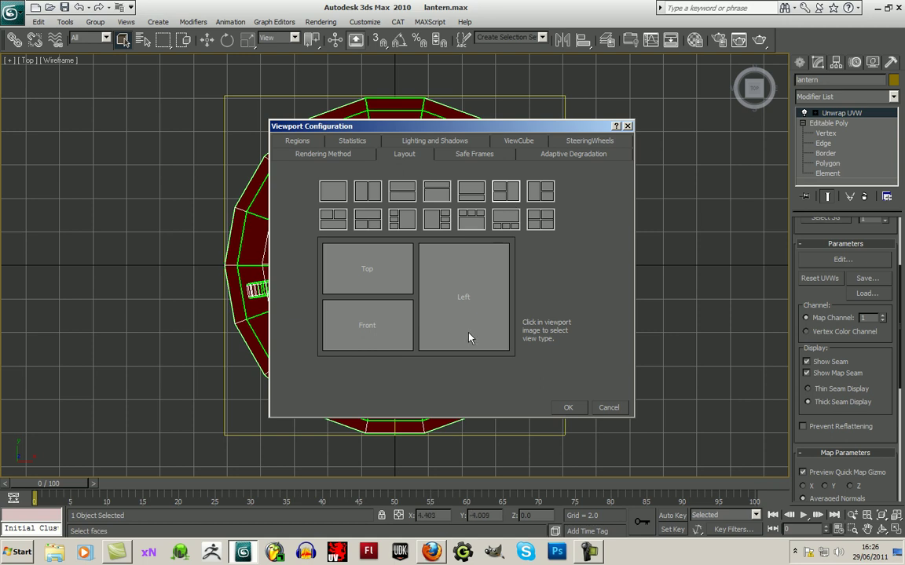
pyautogui.click(574, 414)
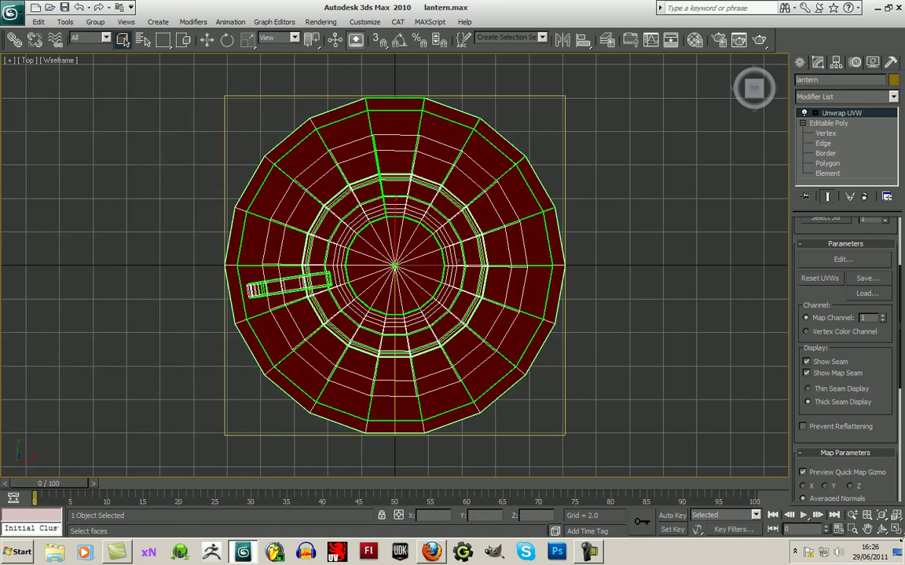
pyautogui.click(898, 532)
# Step: Change the tall viewport to a Perspective view with Smooth + Highlights shading and Edged Faces
pyautogui.scroll(-6, 487, 227)
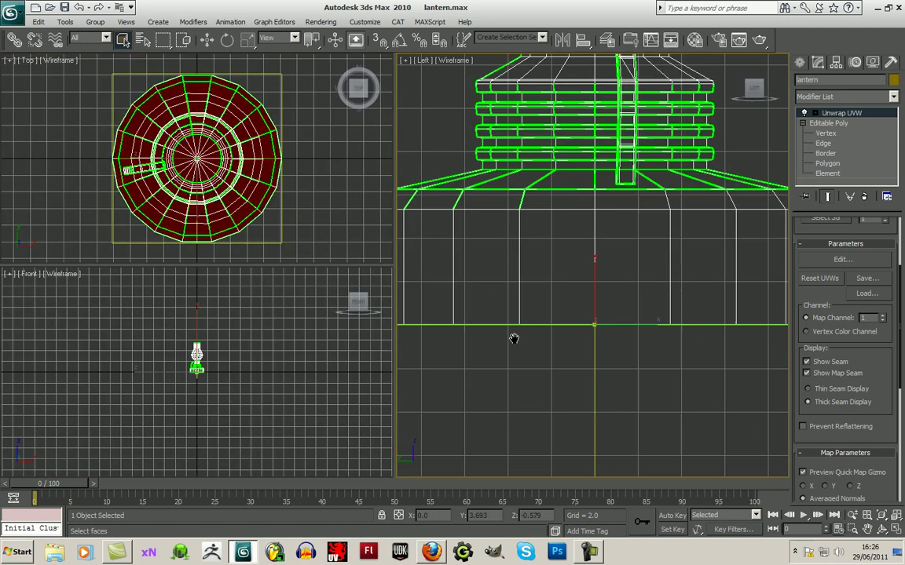
pyautogui.scroll(-2, 589, 196)
pyautogui.click(423, 61)
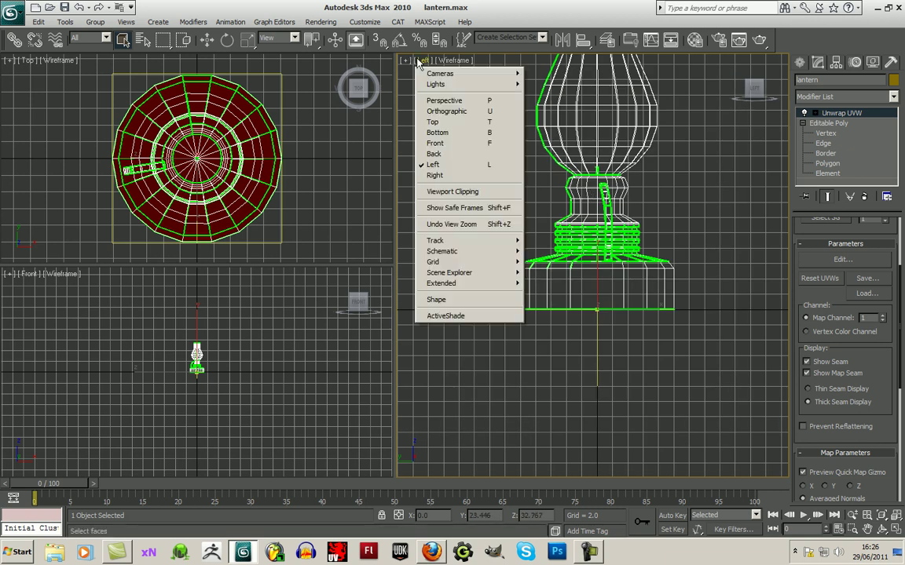
pyautogui.click(438, 101)
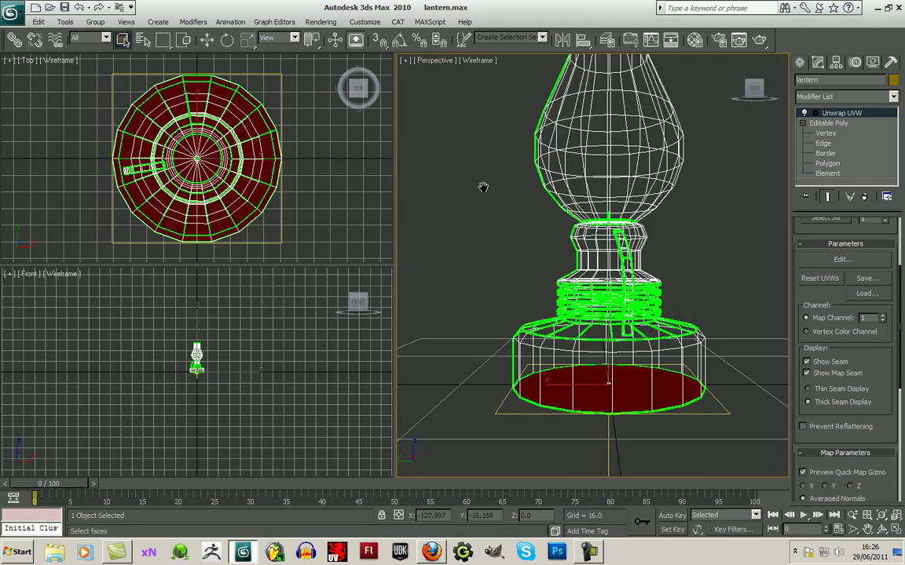
pyautogui.click(478, 61)
pyautogui.click(495, 73)
pyautogui.click(483, 60)
pyautogui.click(505, 118)
pyautogui.moveTo(468, 130); pyautogui.dragTo(465, 179, button='middle')
# Step: Reopen the UV editor over the two small viewports and deselect the large circle shell
pyautogui.click(842, 260)
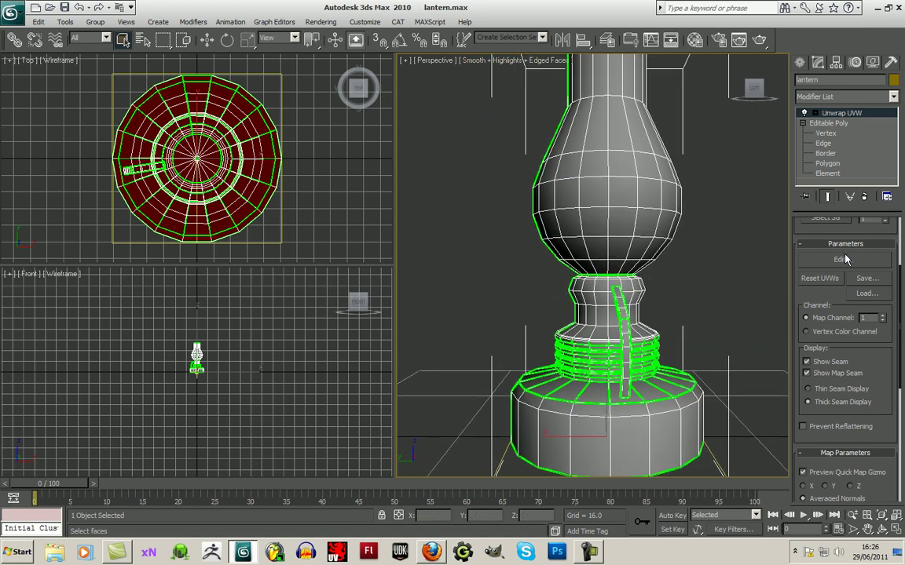
pyautogui.moveTo(323, 29); pyautogui.dragTo(275, 43)
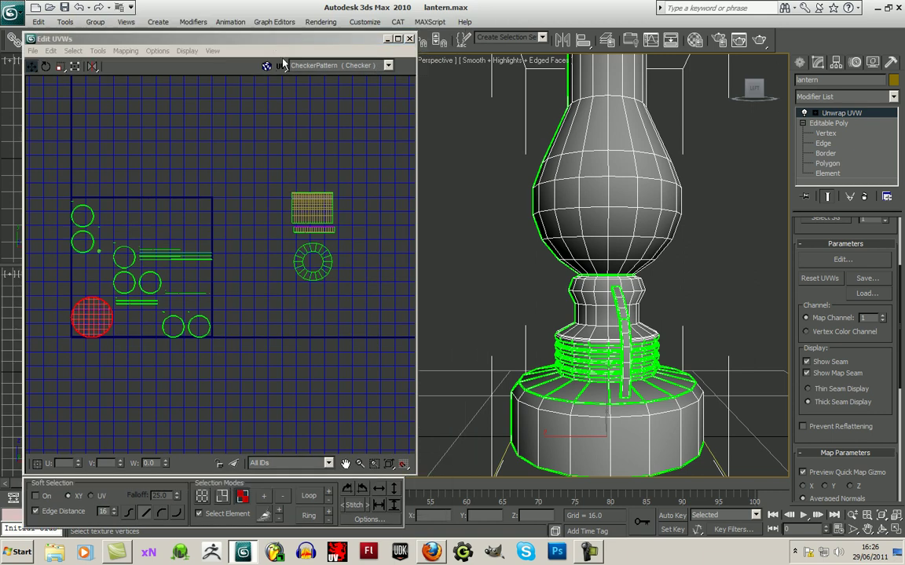
pyautogui.moveTo(758, 93); pyautogui.dragTo(701, 112)
pyautogui.keyDown('alt'); pyautogui.moveTo(588, 183); pyautogui.dragTo(581, 147, button='middle'); pyautogui.keyUp('alt')
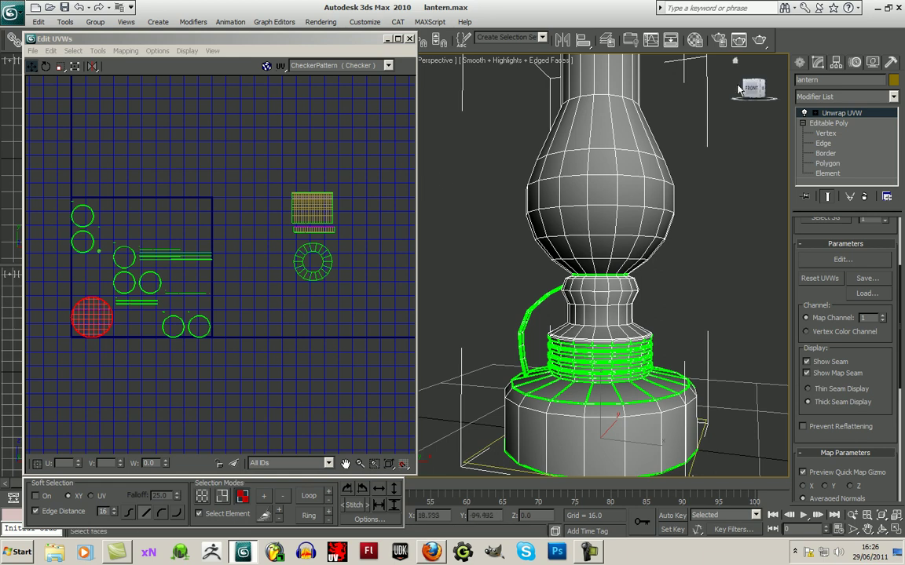
pyautogui.moveTo(759, 98)
pyautogui.mouseDown()
pyautogui.moveTo(740, 95)
pyautogui.moveTo(765, 93)
pyautogui.mouseUp()
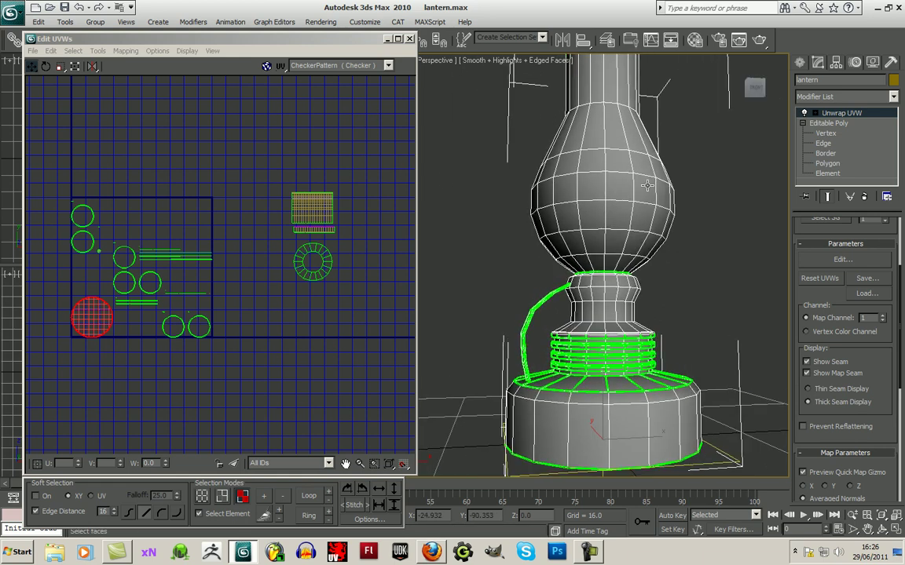
pyautogui.scroll(-3, 680, 107)
pyautogui.scroll(3, 251, 286)
pyautogui.scroll(-2, 311, 312)
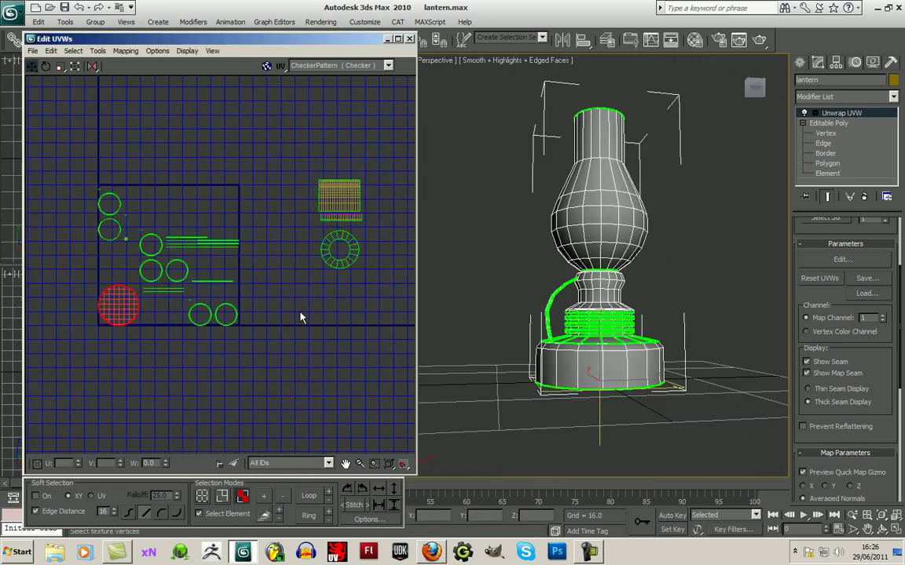
pyautogui.moveTo(223, 332); pyautogui.dragTo(240, 323)
pyautogui.click(238, 324)
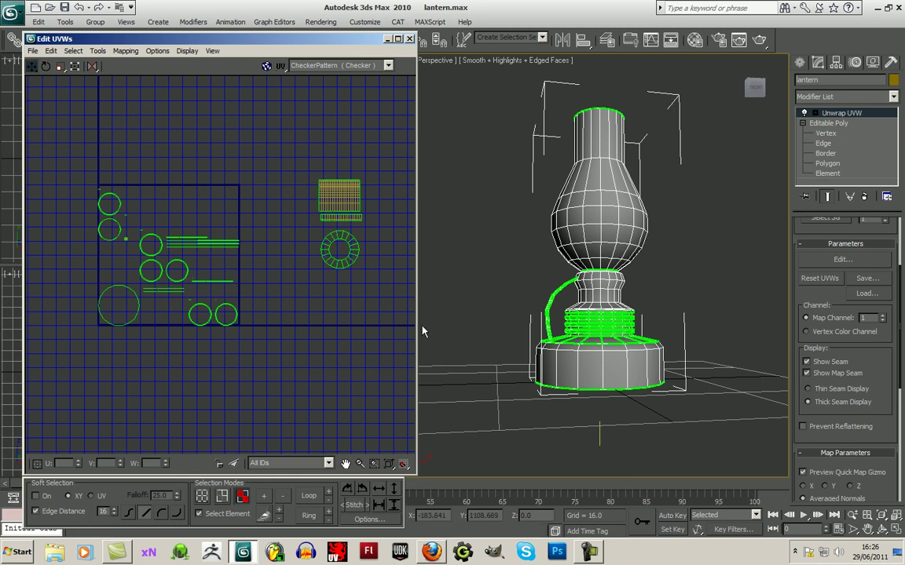
# Step: Select the stacked strip shells as a group and singly to identify the matching rings on the lantern's ridged collar
pyautogui.scroll(2, 243, 312)
pyautogui.moveTo(237, 140); pyautogui.dragTo(119, 200)
pyautogui.scroll(5, 636, 306)
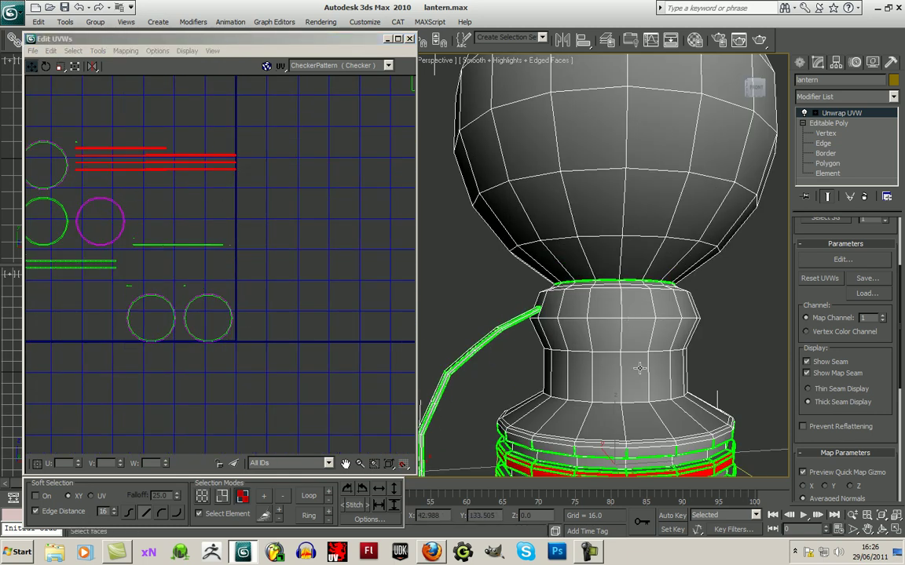
pyautogui.click(225, 180)
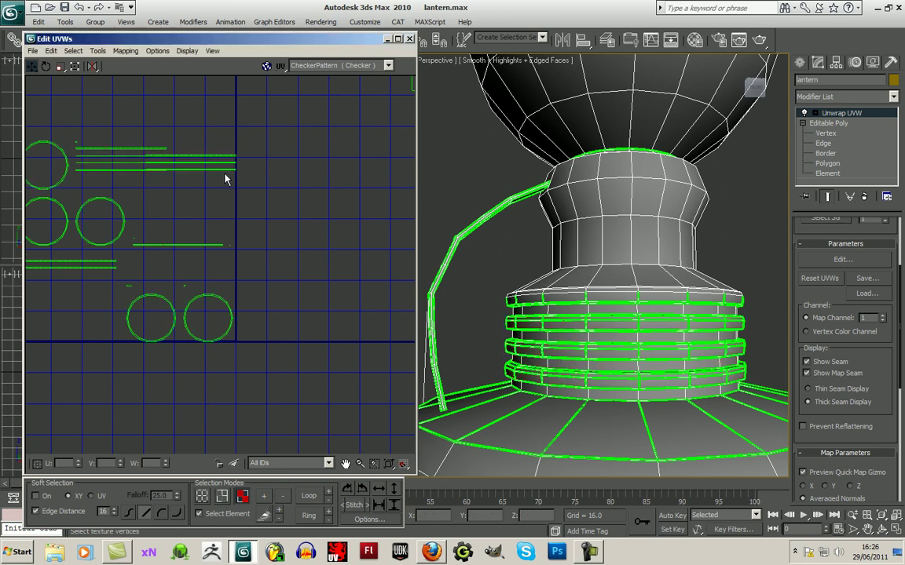
pyautogui.click(208, 169)
pyautogui.moveTo(164, 350); pyautogui.dragTo(197, 346, button='middle')
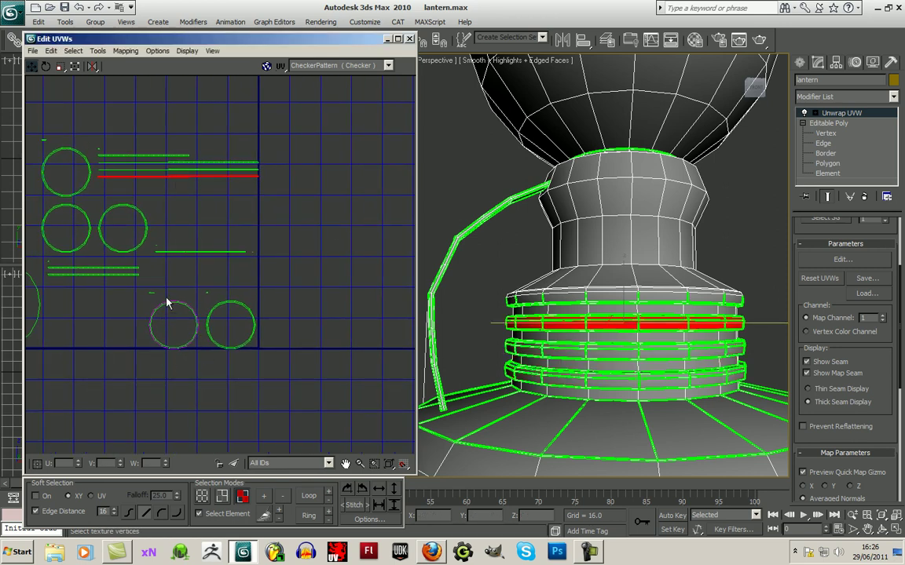
# Step: Examine the pair of circle shells near the tile's lower edge and reselect the lowest of the stacked strip shells
pyautogui.scroll(3, 174, 326)
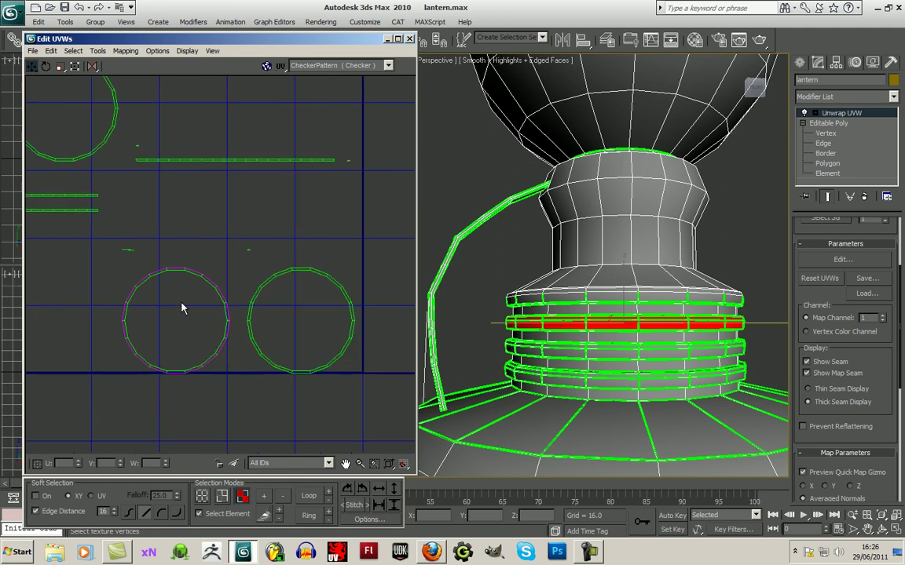
pyautogui.scroll(-3, 204, 196)
pyautogui.moveTo(210, 181); pyautogui.dragTo(218, 236, button='middle')
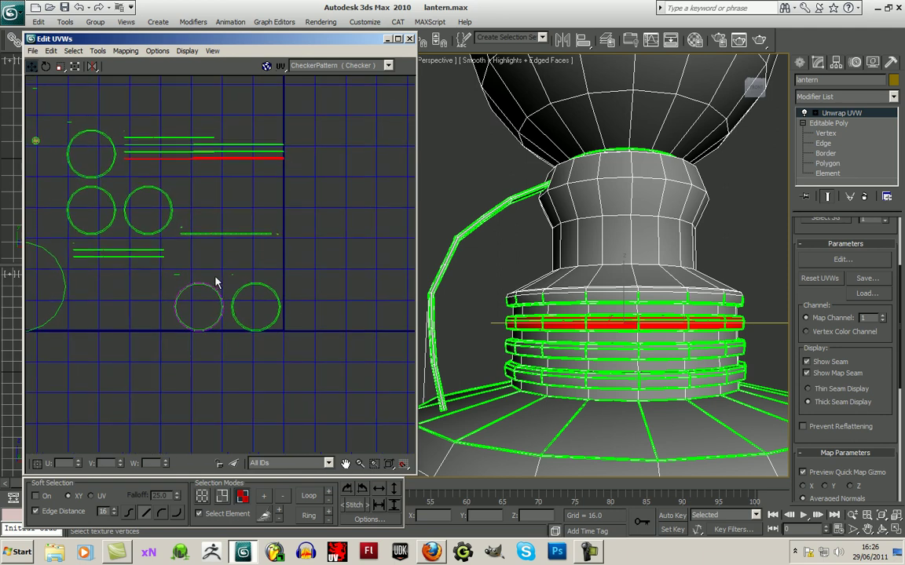
pyautogui.click(208, 279)
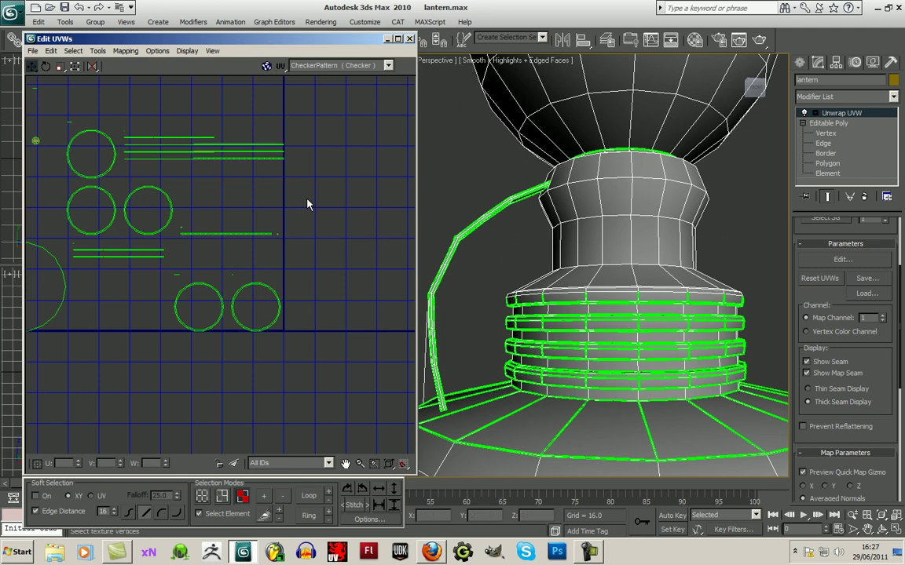
pyautogui.click(271, 158)
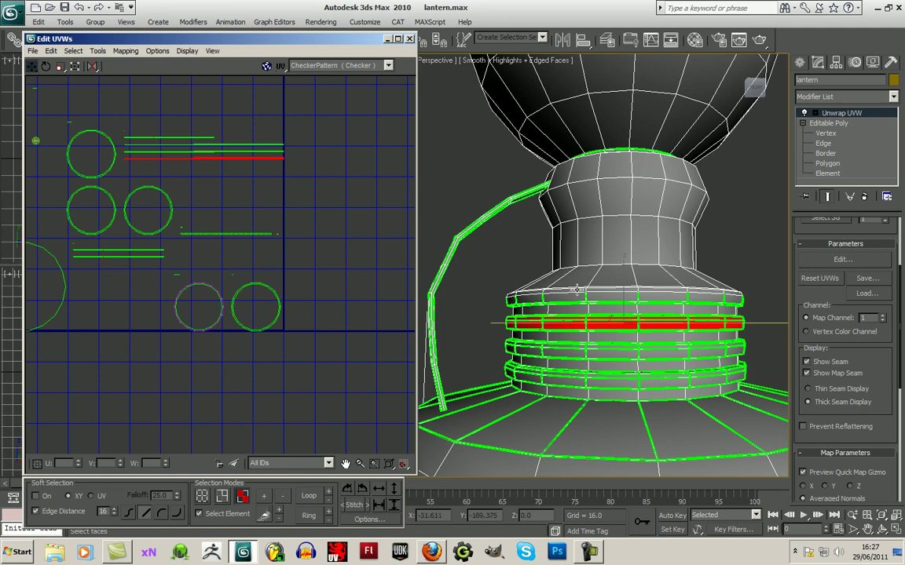
pyautogui.moveTo(332, 151); pyautogui.dragTo(341, 151, button='middle')
pyautogui.scroll(-4, 346, 150)
# Step: Close the UV editor, collapse the Unwrap UVW modifier into the Editable Poly and frame the whole lantern
pyautogui.click(409, 39)
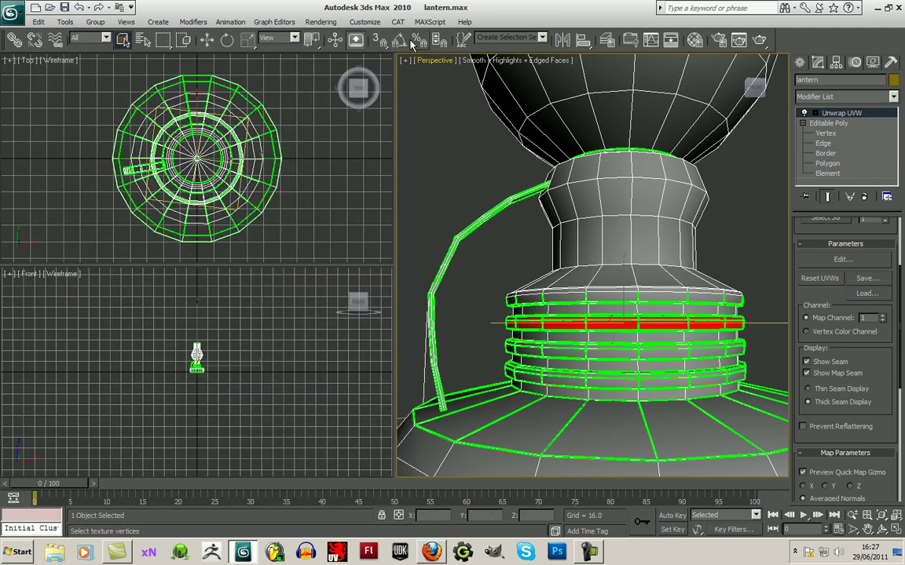
pyautogui.rightClick(845, 114)
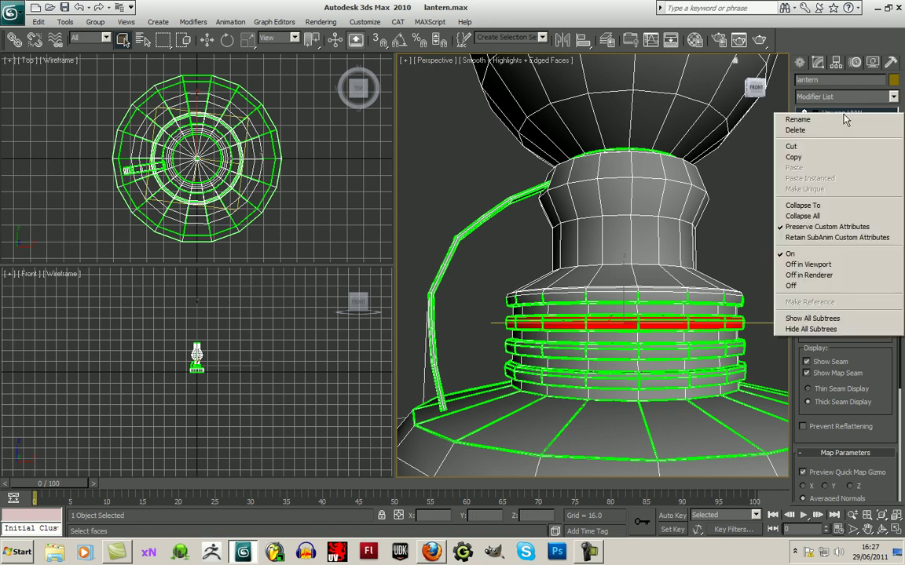
pyautogui.click(848, 111)
pyautogui.rightClick(833, 110)
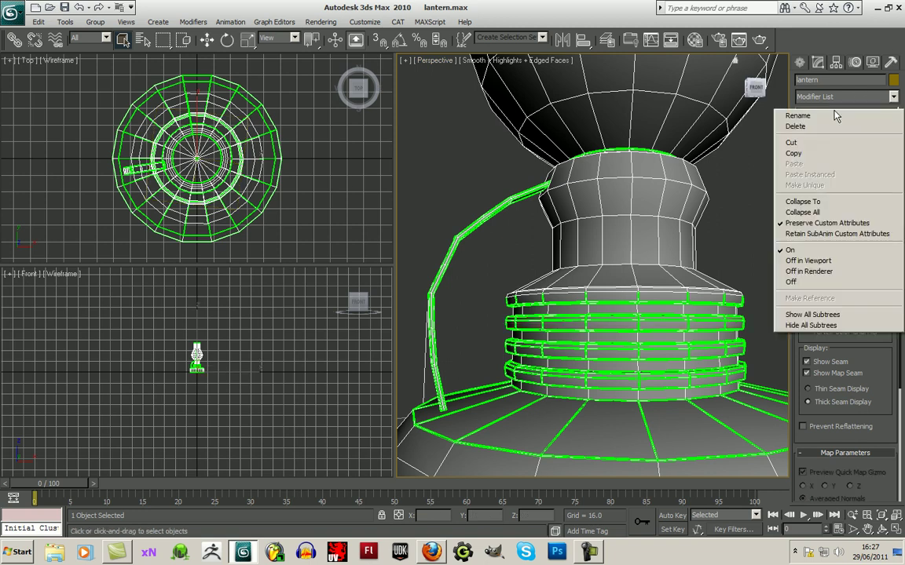
pyautogui.click(802, 201)
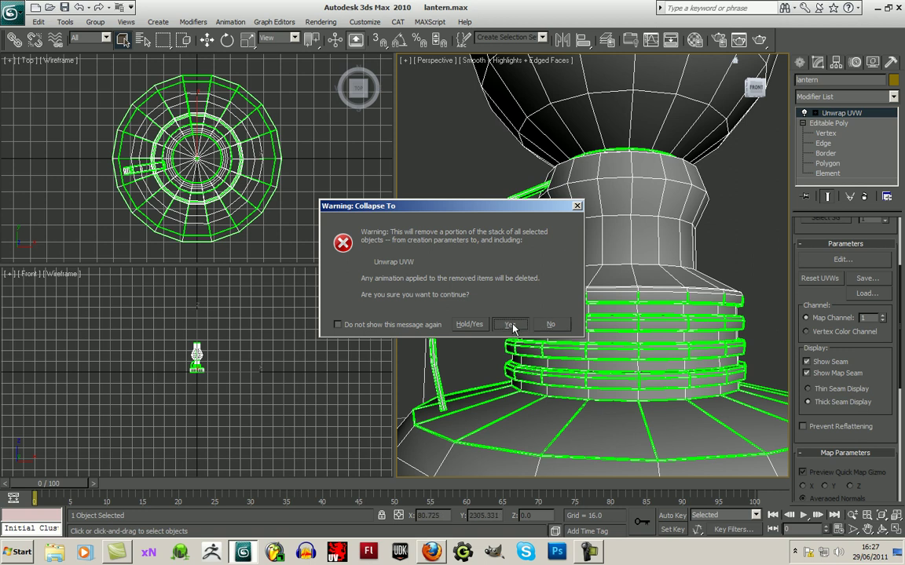
pyautogui.click(461, 291)
pyautogui.press('z')
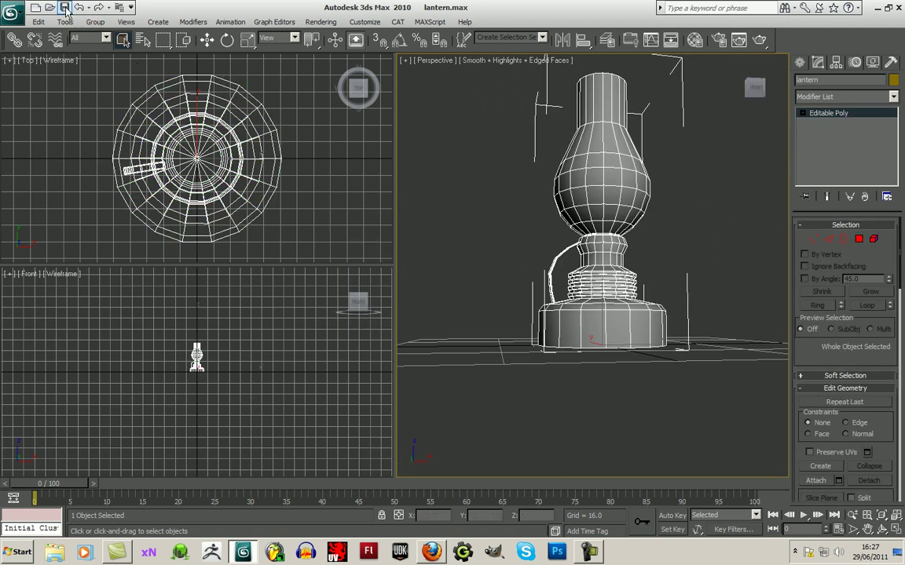
# Step: Select all polygons of the lantern's ridged collar, including the sloped ring above it, using the Front view
pyautogui.keyDown('alt'); pyautogui.moveTo(557, 280); pyautogui.dragTo(529, 343, button='middle'); pyautogui.keyUp('alt')
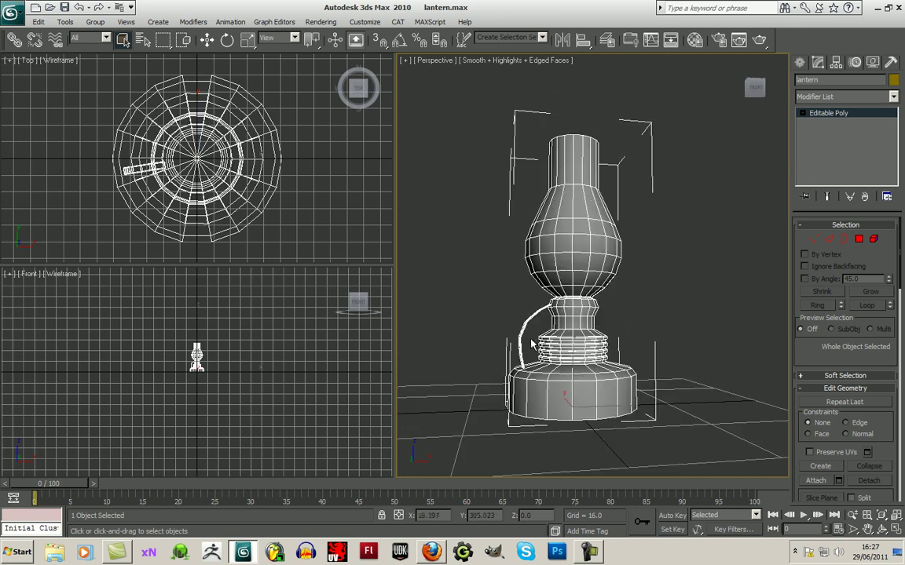
pyautogui.click(858, 240)
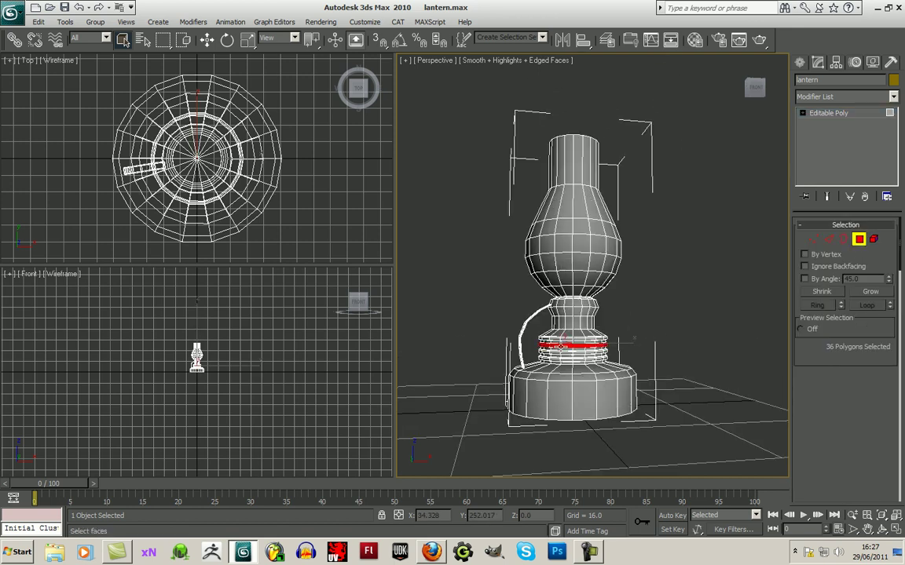
pyautogui.scroll(6, 214, 345)
pyautogui.scroll(8, 228, 383)
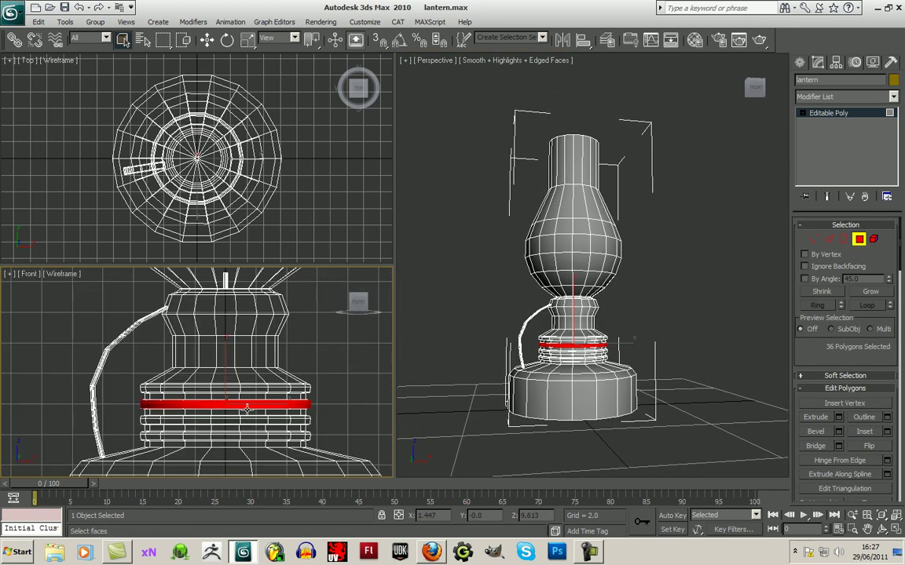
pyautogui.moveTo(303, 362); pyautogui.dragTo(113, 430)
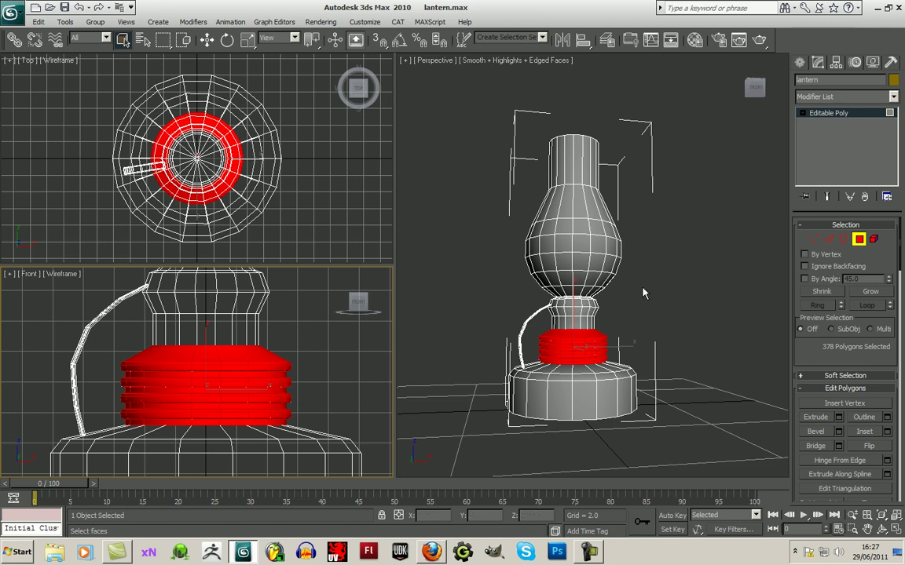
# Step: Apply a UVW Map modifier to the collar polygons with Cylindrical mapping and fit its gizmo to them
pyautogui.click(893, 96)
pyautogui.moveTo(898, 129); pyautogui.dragTo(902, 360)
pyautogui.click(820, 477)
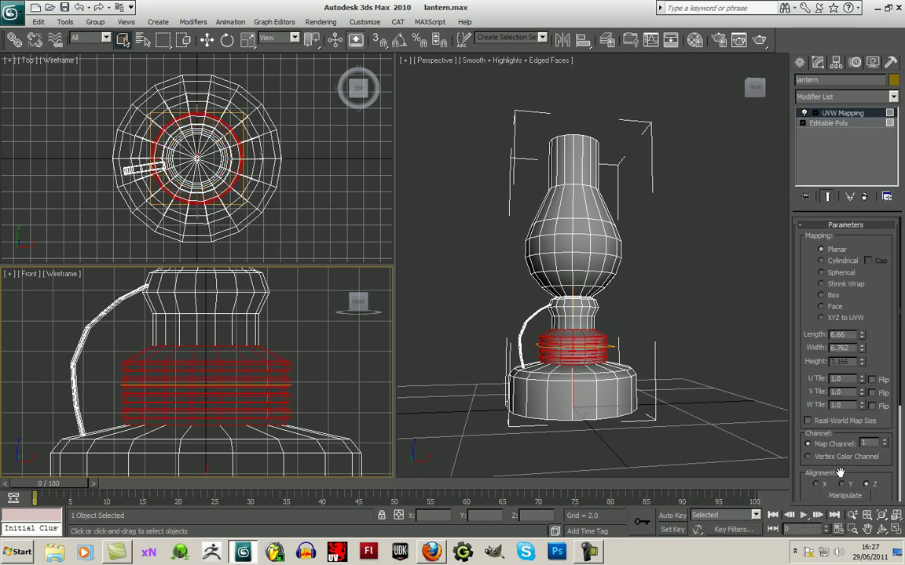
pyautogui.click(821, 261)
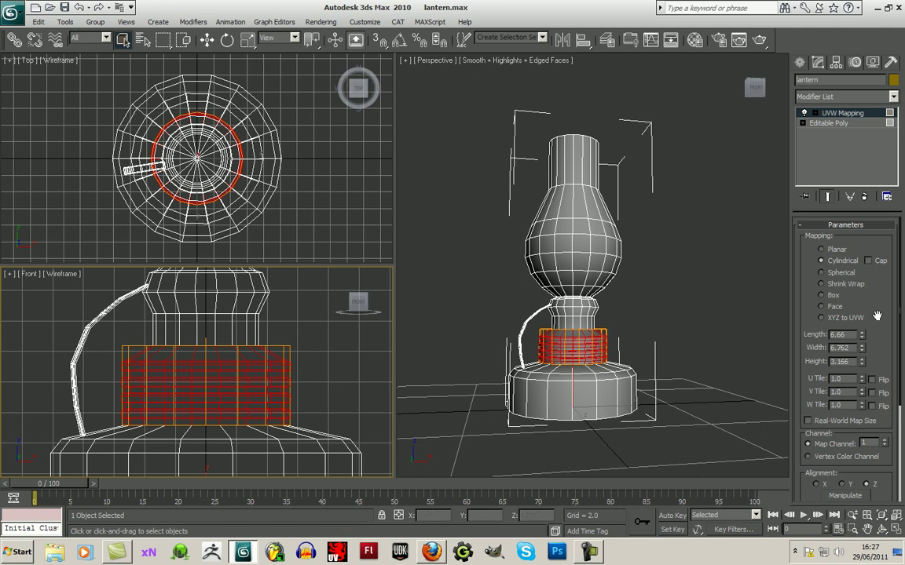
pyautogui.scroll(-3, 821, 286)
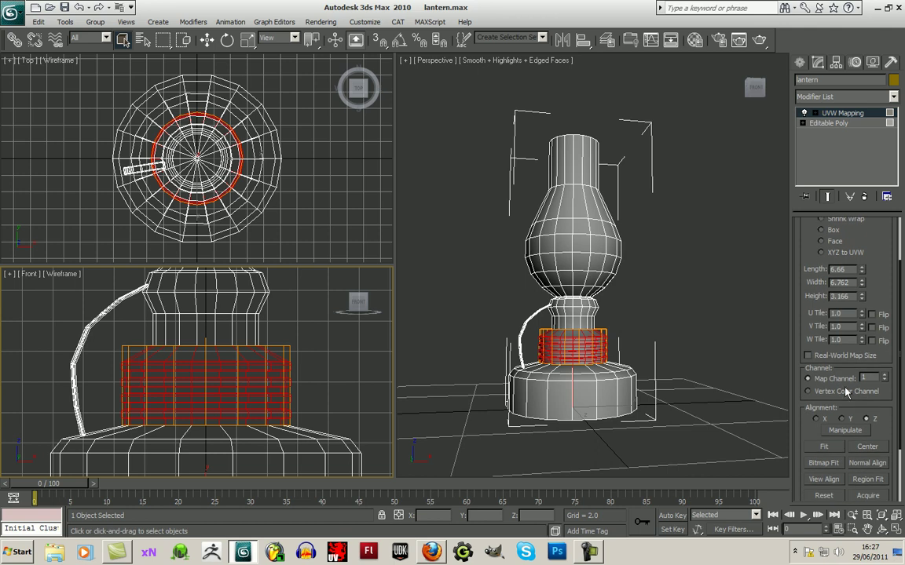
pyautogui.click(828, 450)
# Step: Collapse the UVW Mapping modifier into the Editable Poly and confirm
pyautogui.rightClick(843, 115)
pyautogui.click(777, 189)
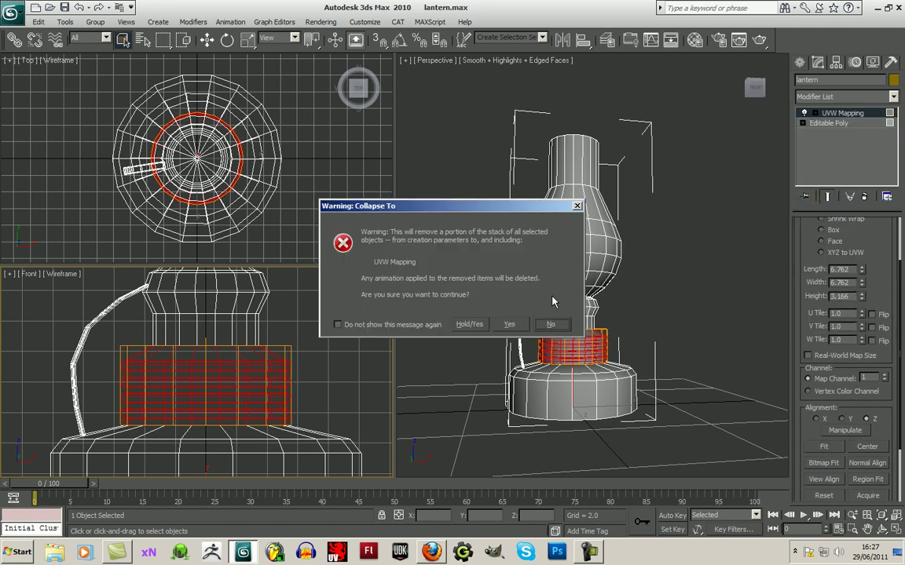
pyautogui.click(510, 326)
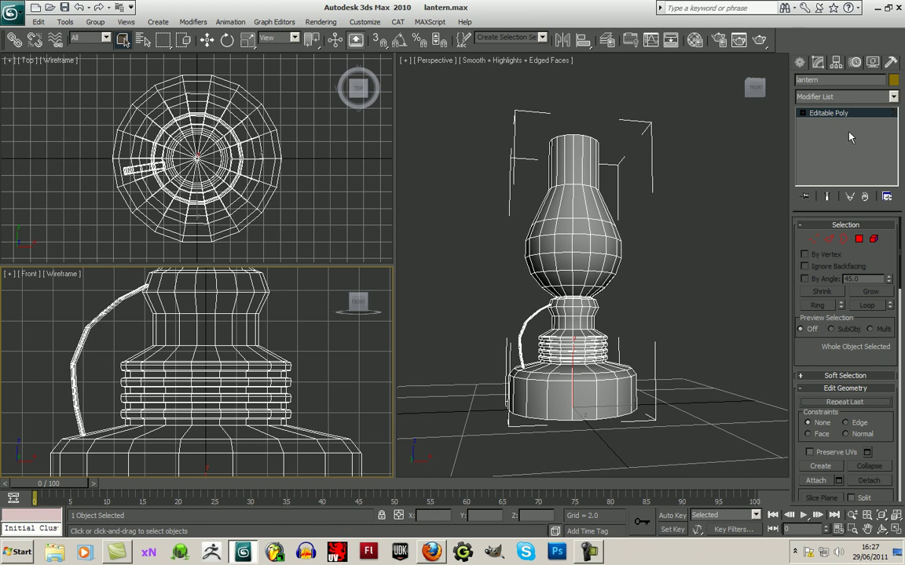
# Step: Add an Unwrap UVW modifier to the whole lantern and open the UV editor
pyautogui.click(802, 113)
pyautogui.click(826, 123)
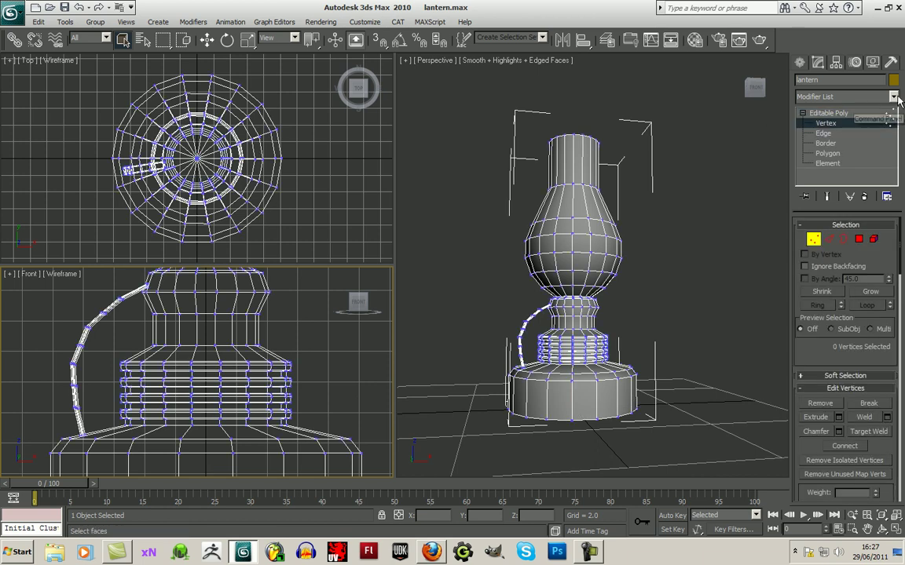
pyautogui.press('1')
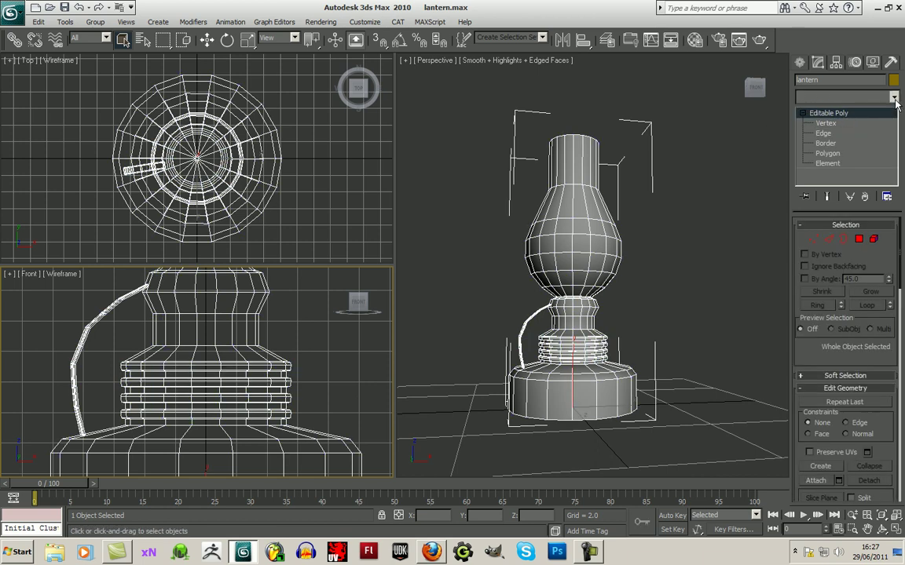
pyautogui.click(893, 96)
pyautogui.scroll(-20, 844, 314)
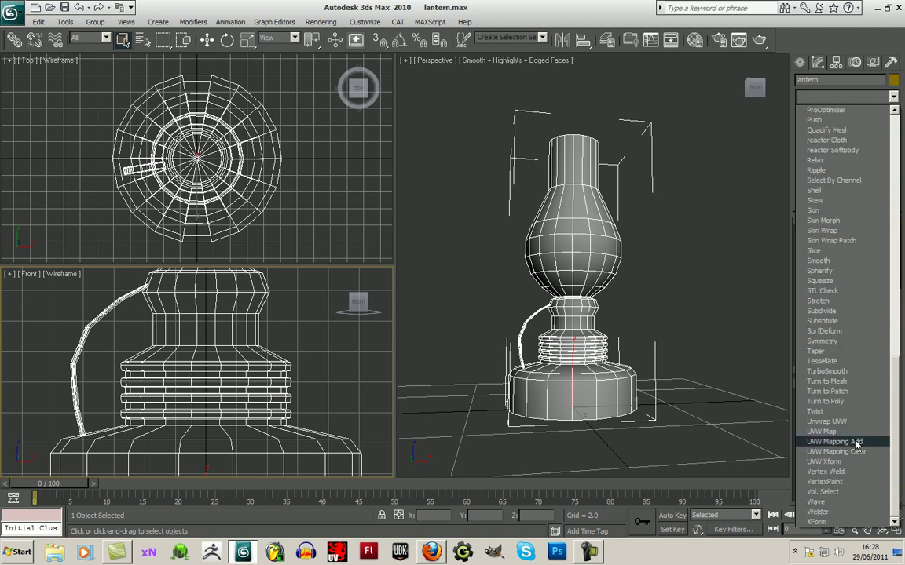
pyautogui.click(828, 421)
pyautogui.click(843, 259)
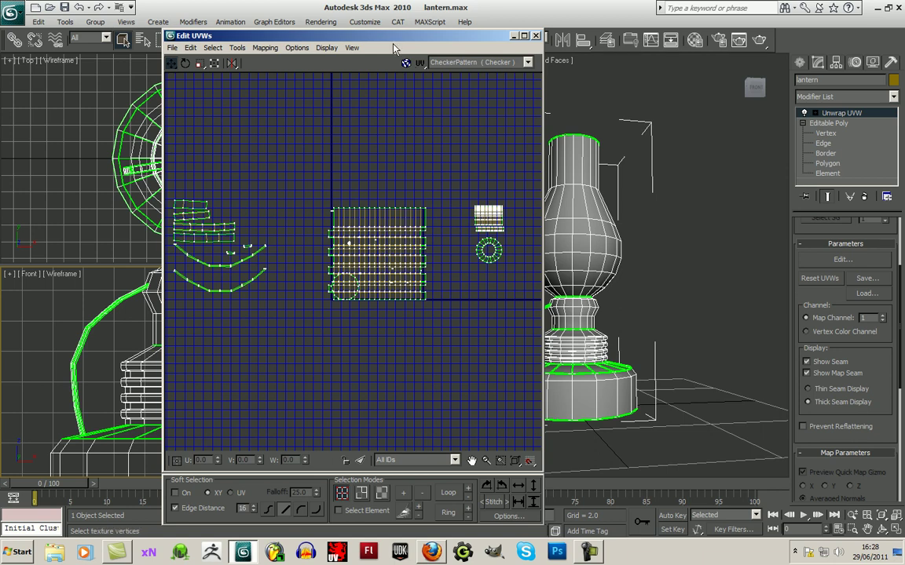
# Step: Select the ridged collar's rectangular shell as a face element and move it outside the tile, to its lower right
pyautogui.moveTo(362, 42); pyautogui.dragTo(338, 43)
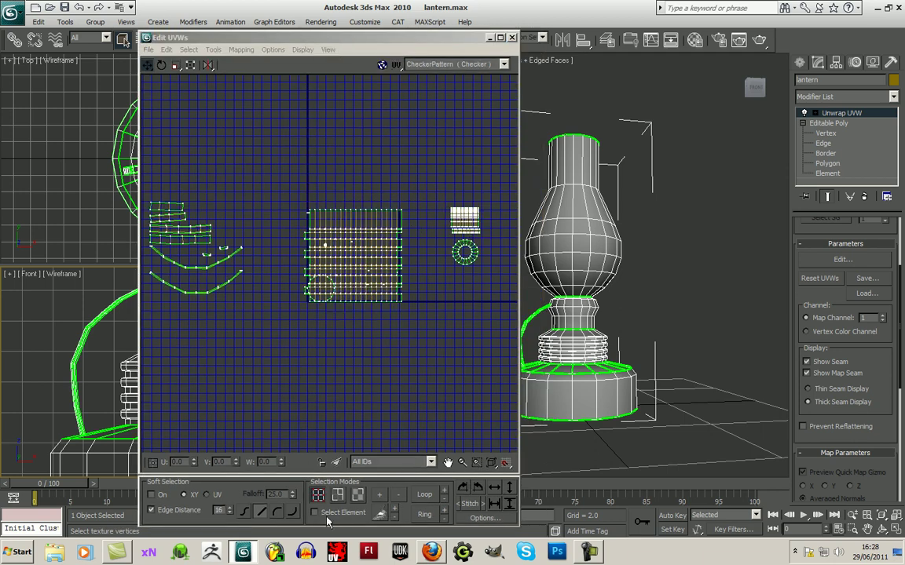
pyautogui.click(391, 223)
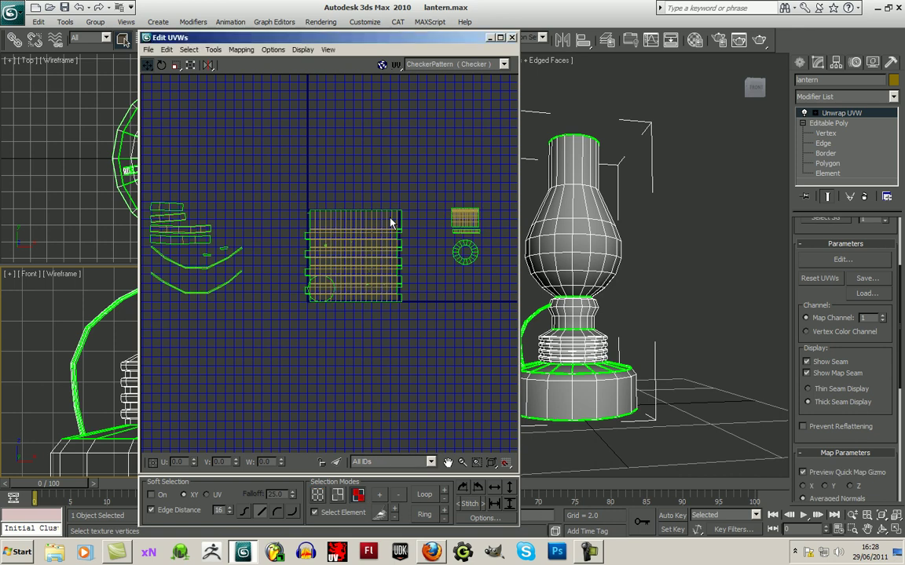
pyautogui.moveTo(383, 224); pyautogui.dragTo(488, 294)
pyautogui.scroll(2, 487, 329)
pyautogui.click(368, 385)
# Step: Examine the collar's cylindrically mapped shell, its ridge rows and its uneven side edges
pyautogui.scroll(3, 417, 329)
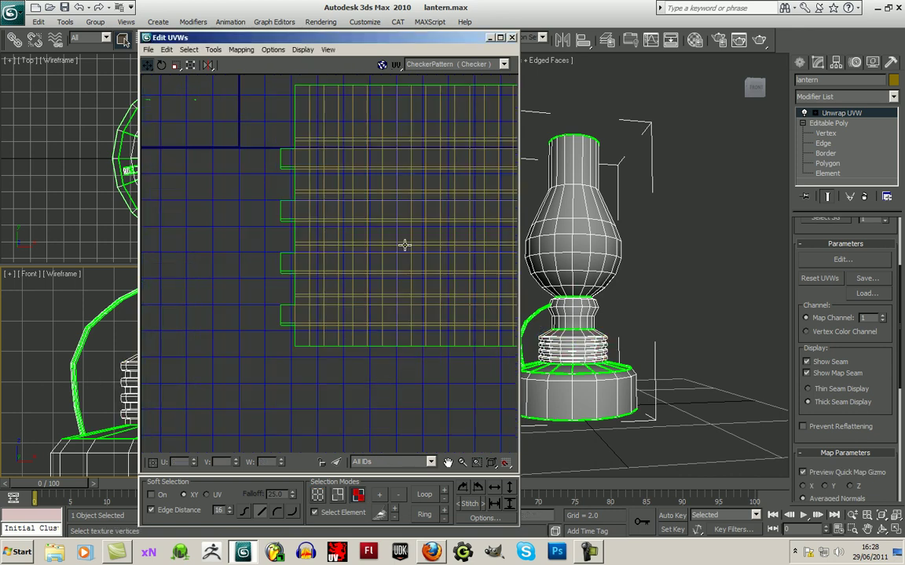
pyautogui.scroll(-4, 382, 308)
pyautogui.scroll(4, 340, 303)
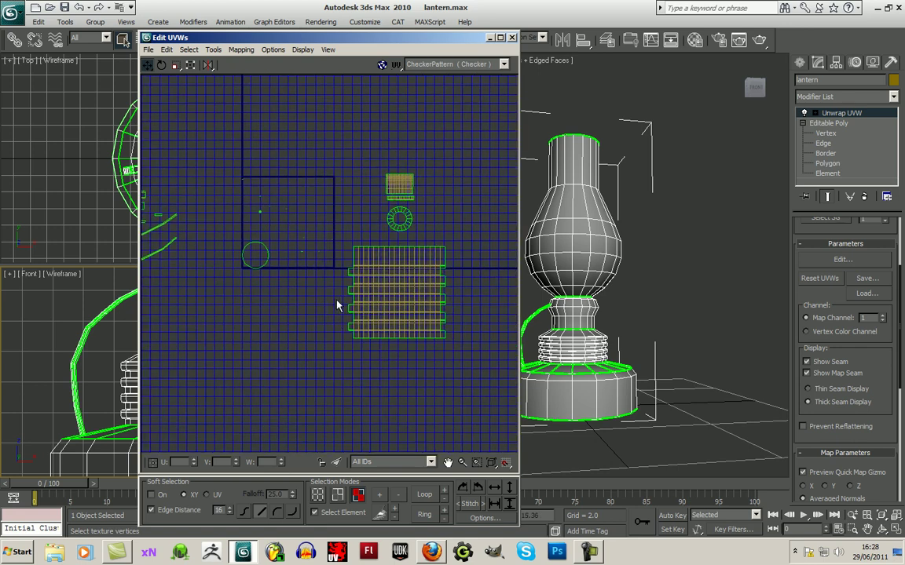
pyautogui.moveTo(341, 305); pyautogui.dragTo(276, 272, button='middle')
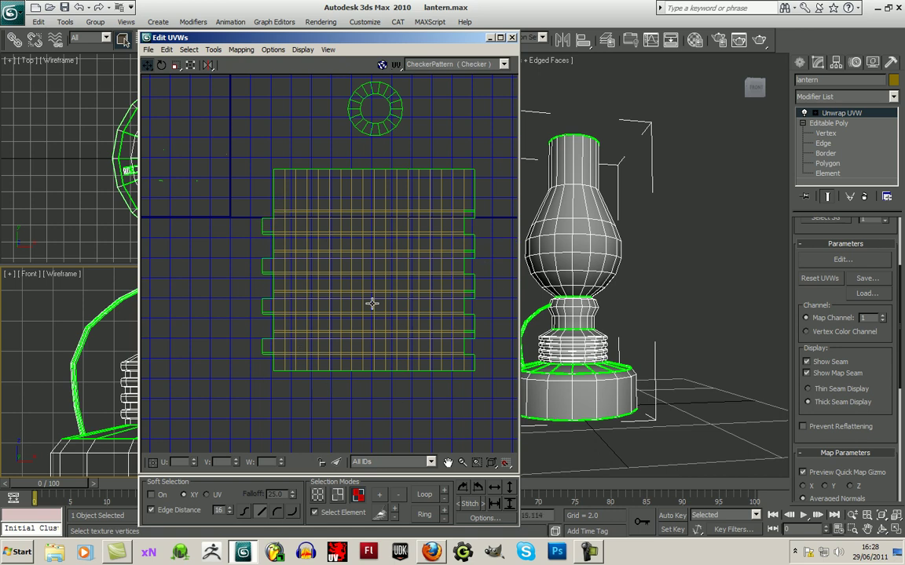
pyautogui.scroll(5, 273, 293)
pyautogui.scroll(-4, 276, 289)
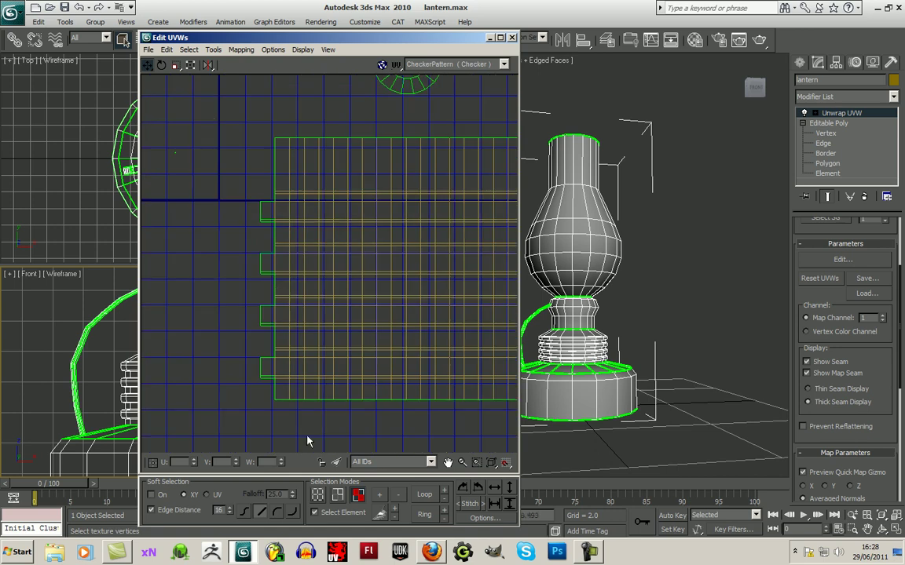
pyautogui.click(591, 552)
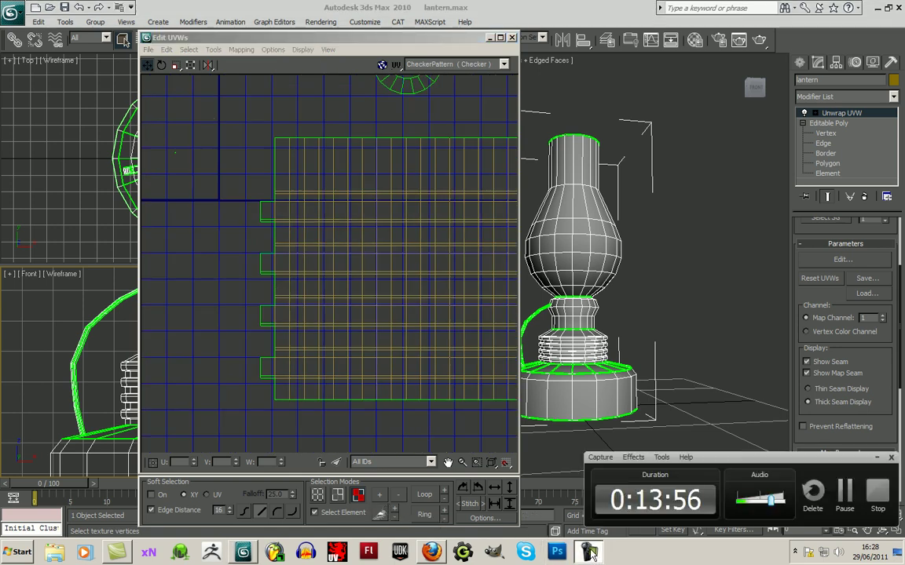
pyautogui.click(591, 552)
pyautogui.scroll(-5, 294, 314)
pyautogui.scroll(5, 295, 314)
# Step: Move the large circle shell of the lantern's base out of the tile to the empty area below it
pyautogui.click(236, 276)
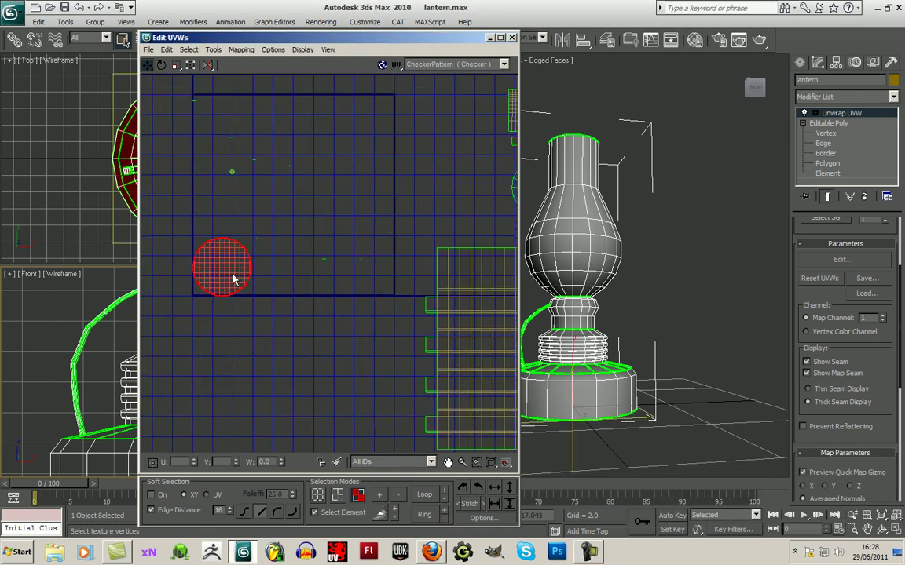
pyautogui.moveTo(236, 276); pyautogui.dragTo(336, 388)
pyautogui.scroll(4, 221, 208)
# Step: Select the tiny shells left in the tile to inspect them, review the whole UV layout and close the UV editor
pyautogui.click(252, 108)
pyautogui.scroll(-2, 265, 154)
pyautogui.scroll(-2, 275, 150)
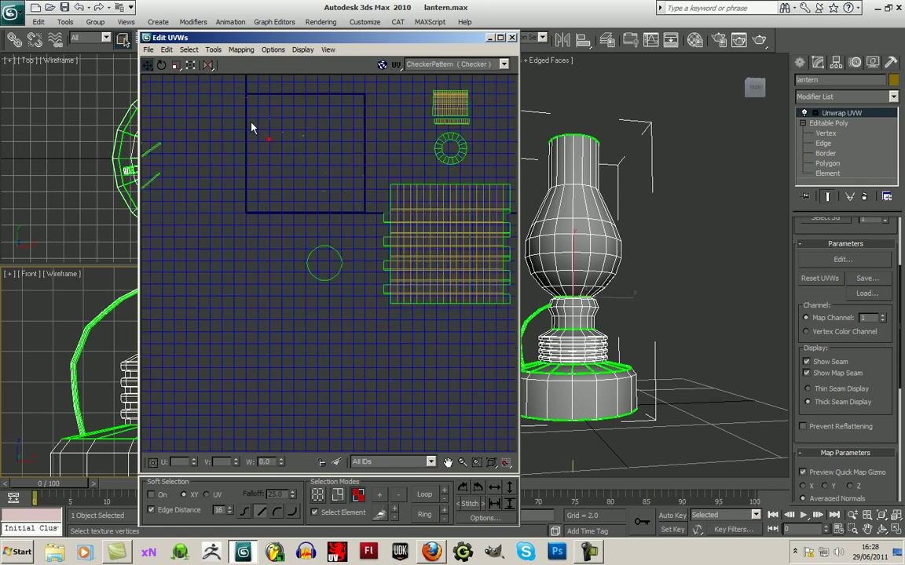
pyautogui.scroll(4, 343, 218)
pyautogui.moveTo(316, 189); pyautogui.dragTo(373, 305, button='middle')
pyautogui.scroll(-4, 360, 255)
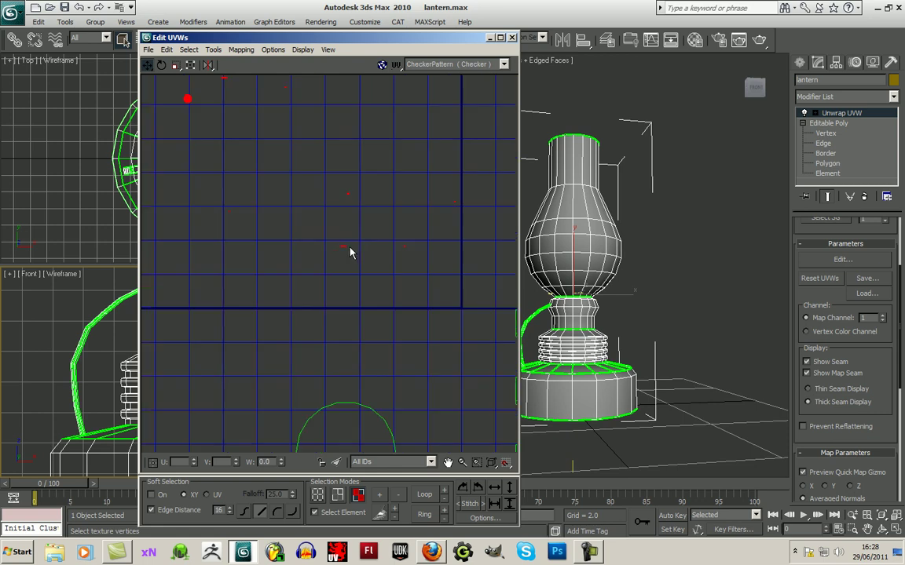
pyautogui.scroll(-2, 353, 254)
pyautogui.scroll(-1, 272, 273)
pyautogui.moveTo(272, 273); pyautogui.dragTo(302, 298, button='middle')
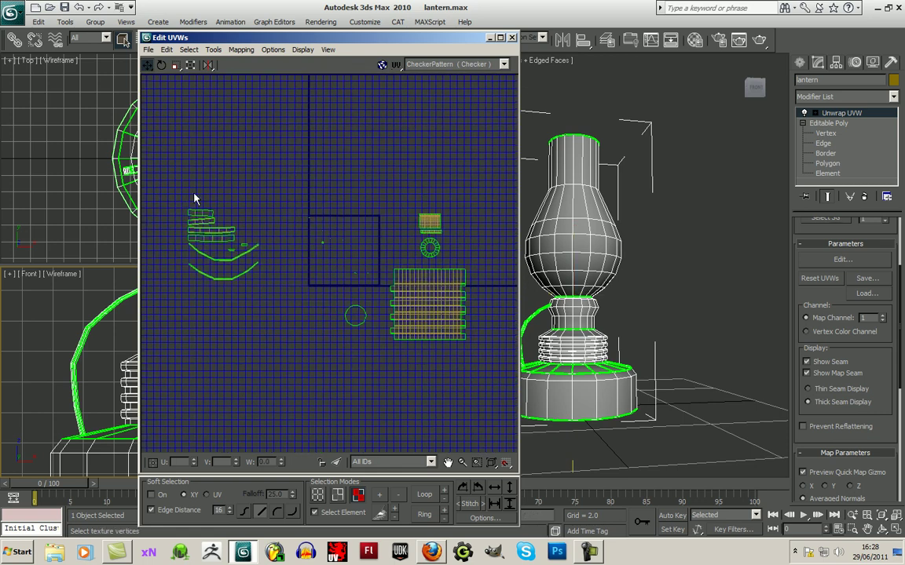
pyautogui.moveTo(273, 226); pyautogui.dragTo(280, 233, button='middle')
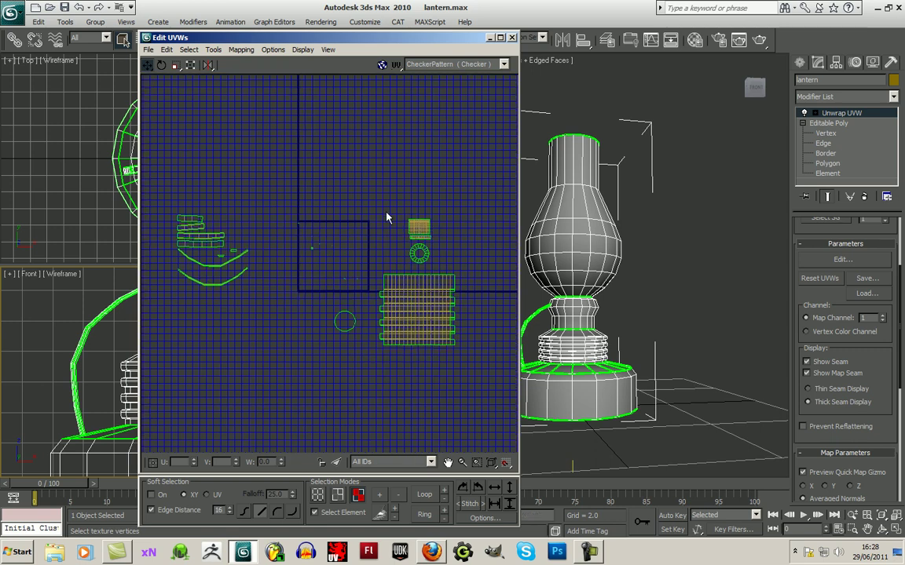
pyautogui.click(511, 37)
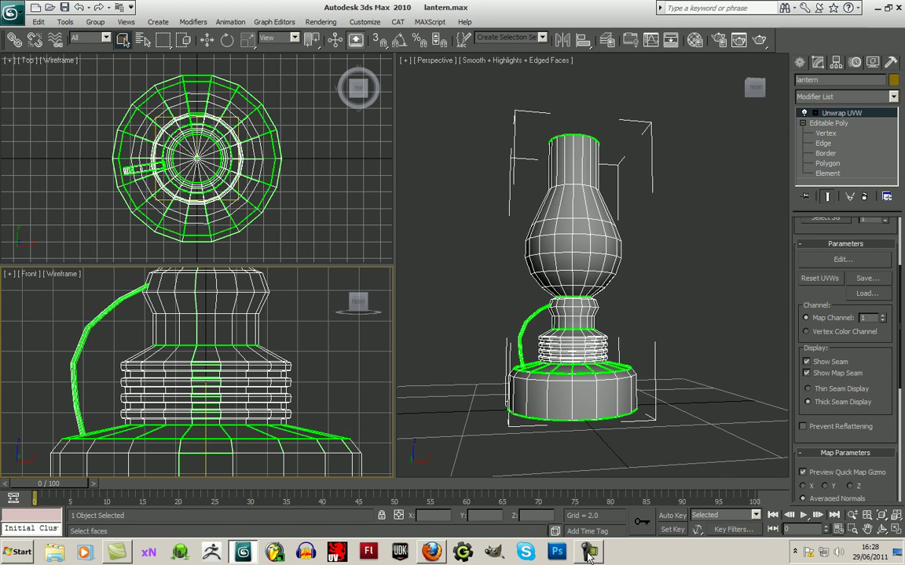